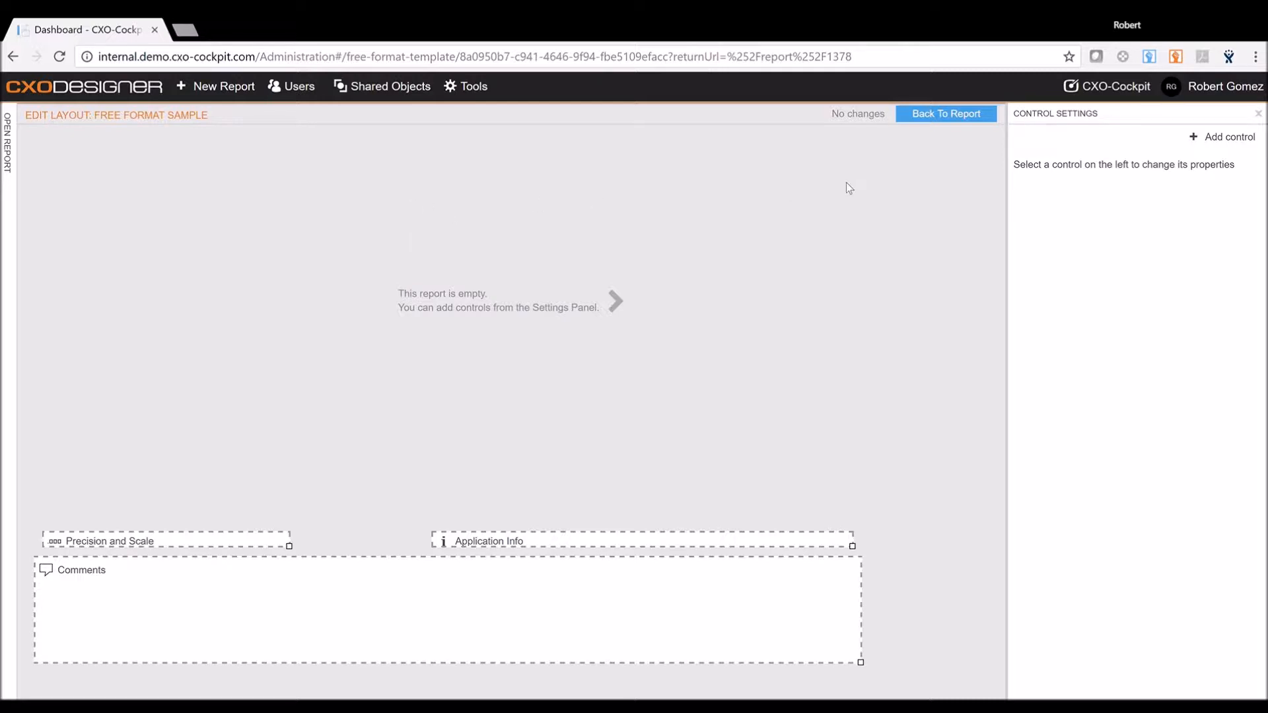
# - Remove the Comments control from the report layout
pyautogui.click(1221, 139)
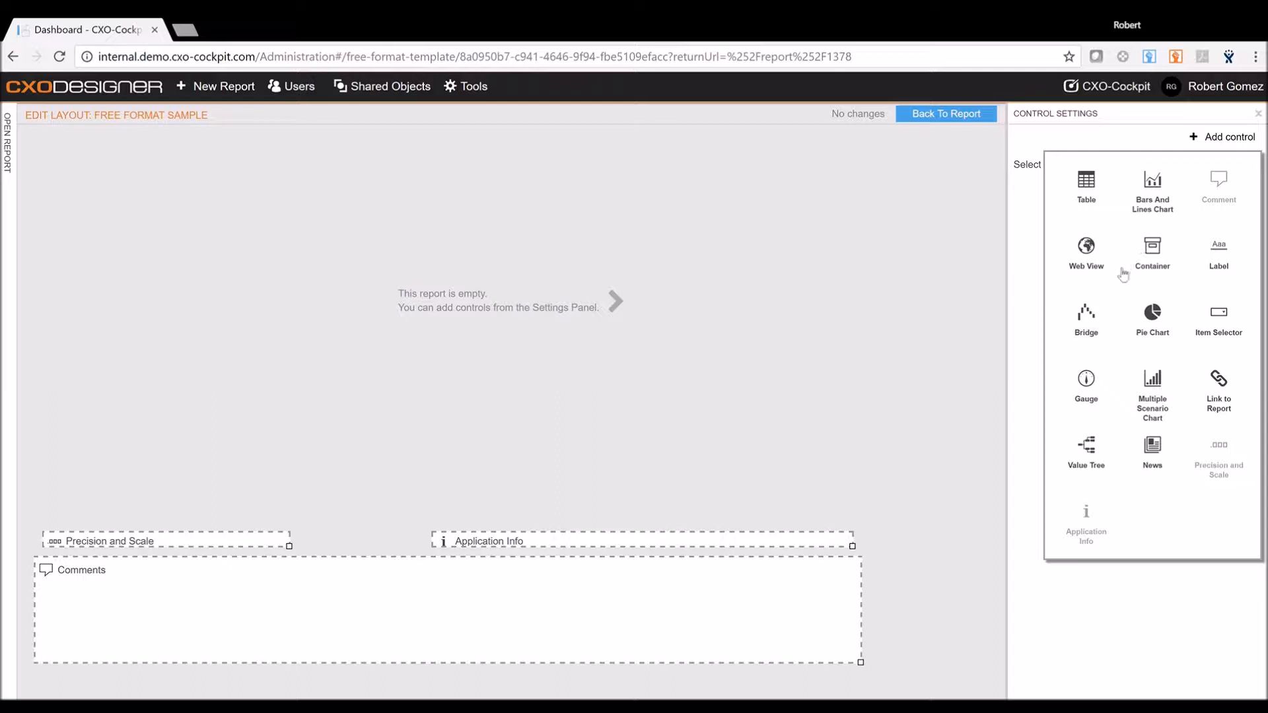
pyautogui.click(1031, 211)
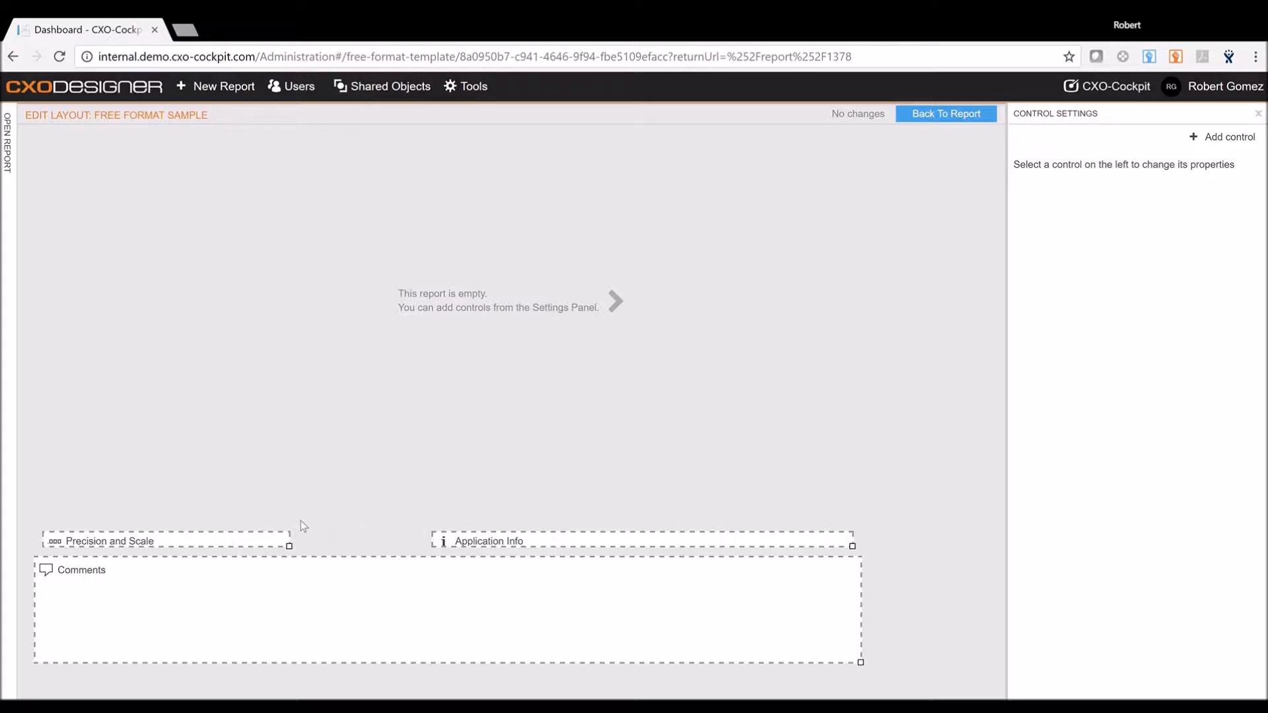
pyautogui.click(141, 572)
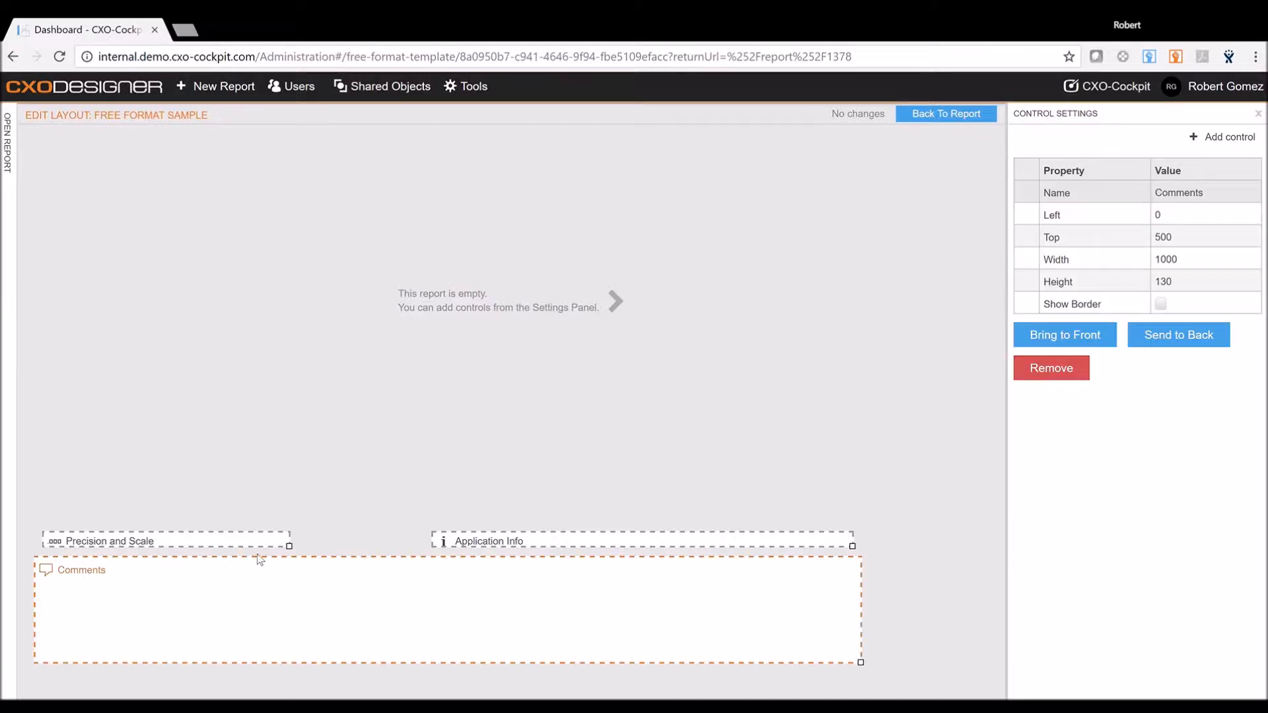
pyautogui.click(1053, 371)
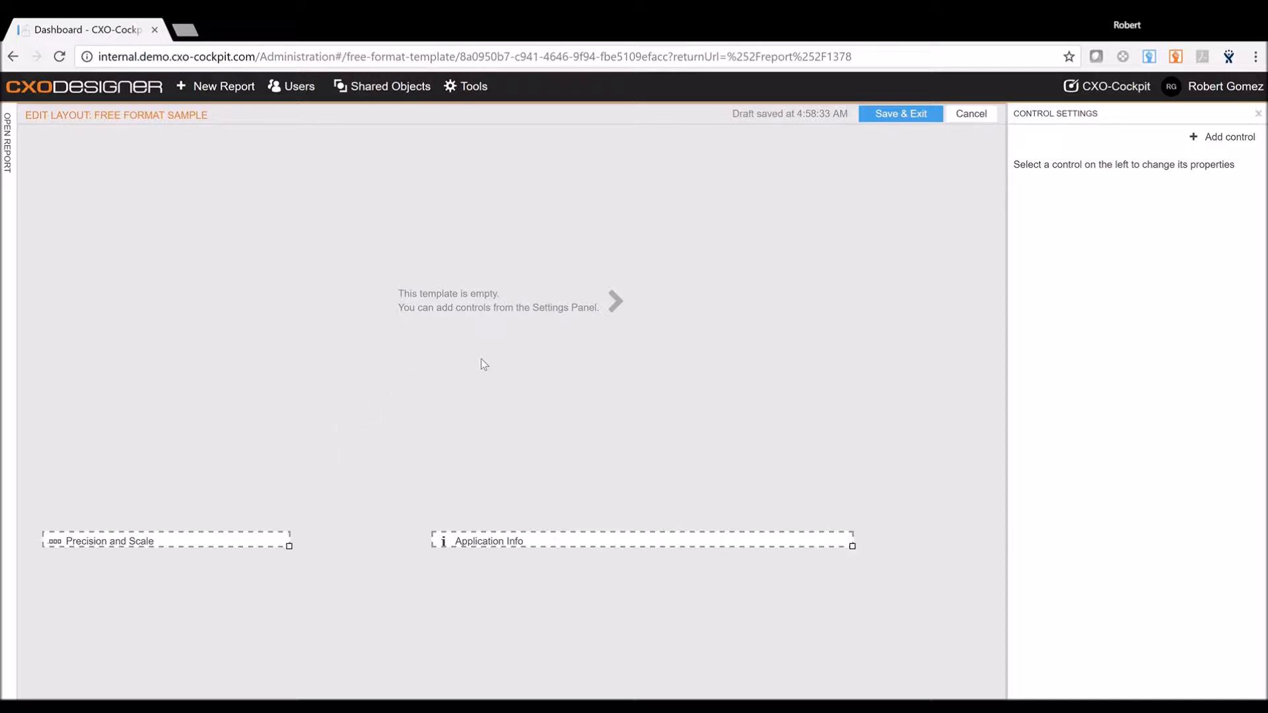
# - Add a Table control to the layout and enlarge it to about 960 wide by 435 high
pyautogui.click(1222, 137)
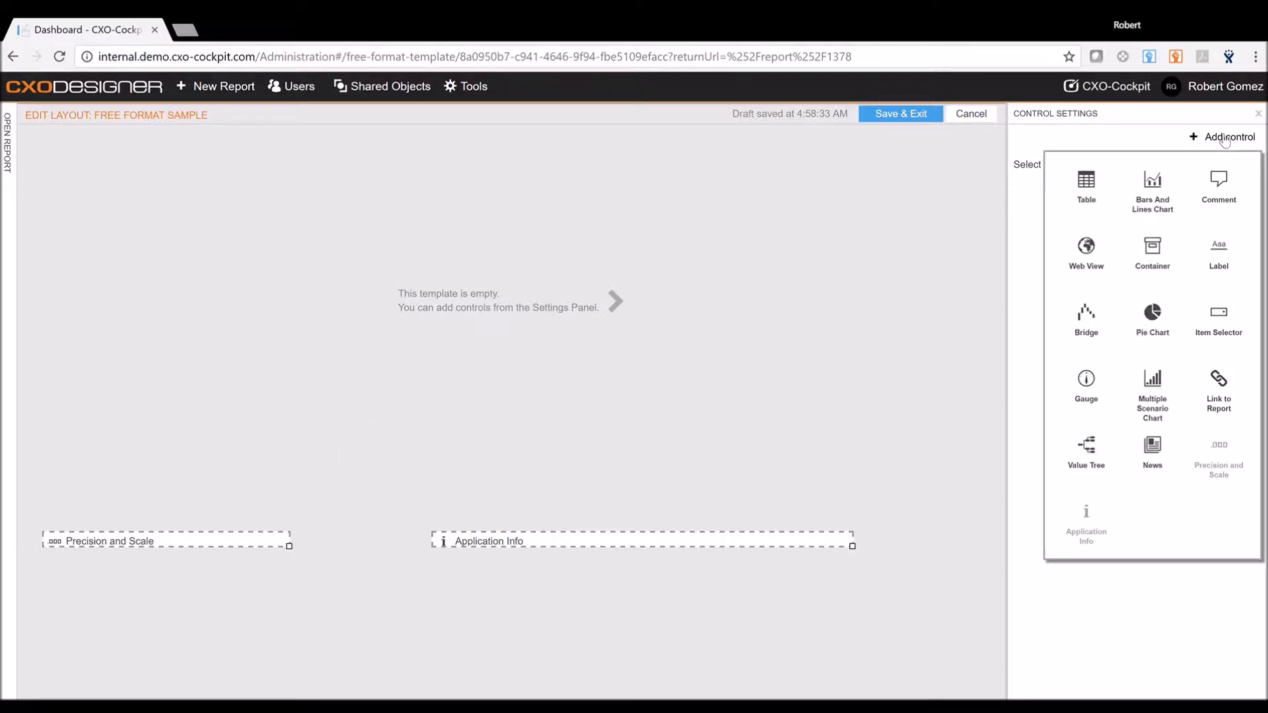
pyautogui.click(1092, 187)
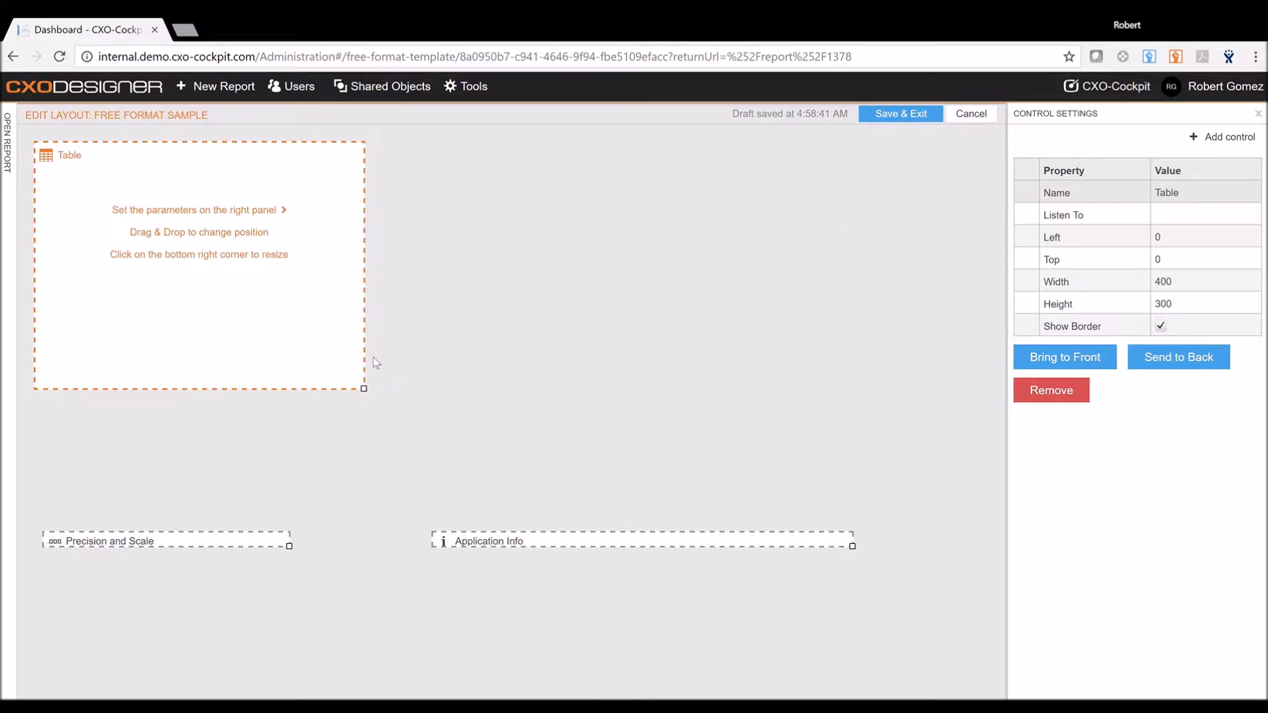
pyautogui.moveTo(364, 389); pyautogui.dragTo(831, 503)
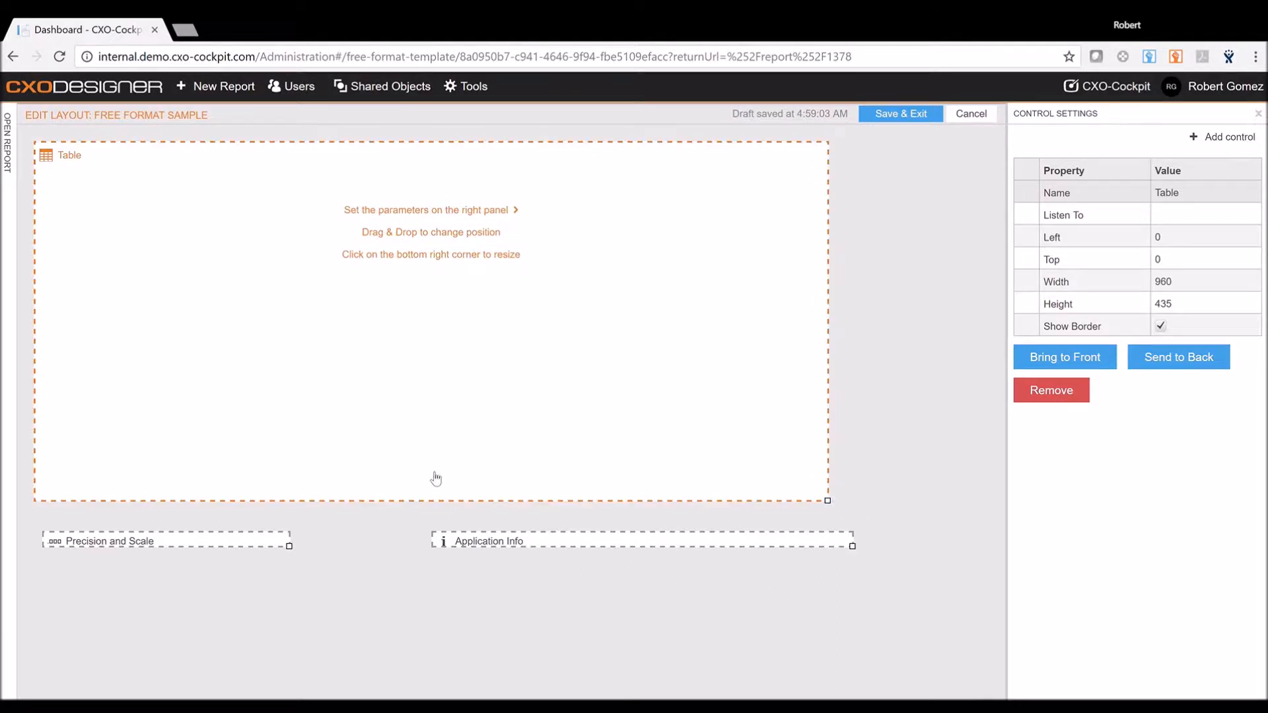
# - Move the Precision and Scale control well below the table and the Application Info control to about left 455, top 635
pyautogui.click(158, 542)
pyautogui.moveTo(157, 543); pyautogui.dragTo(149, 666)
pyautogui.click(505, 543)
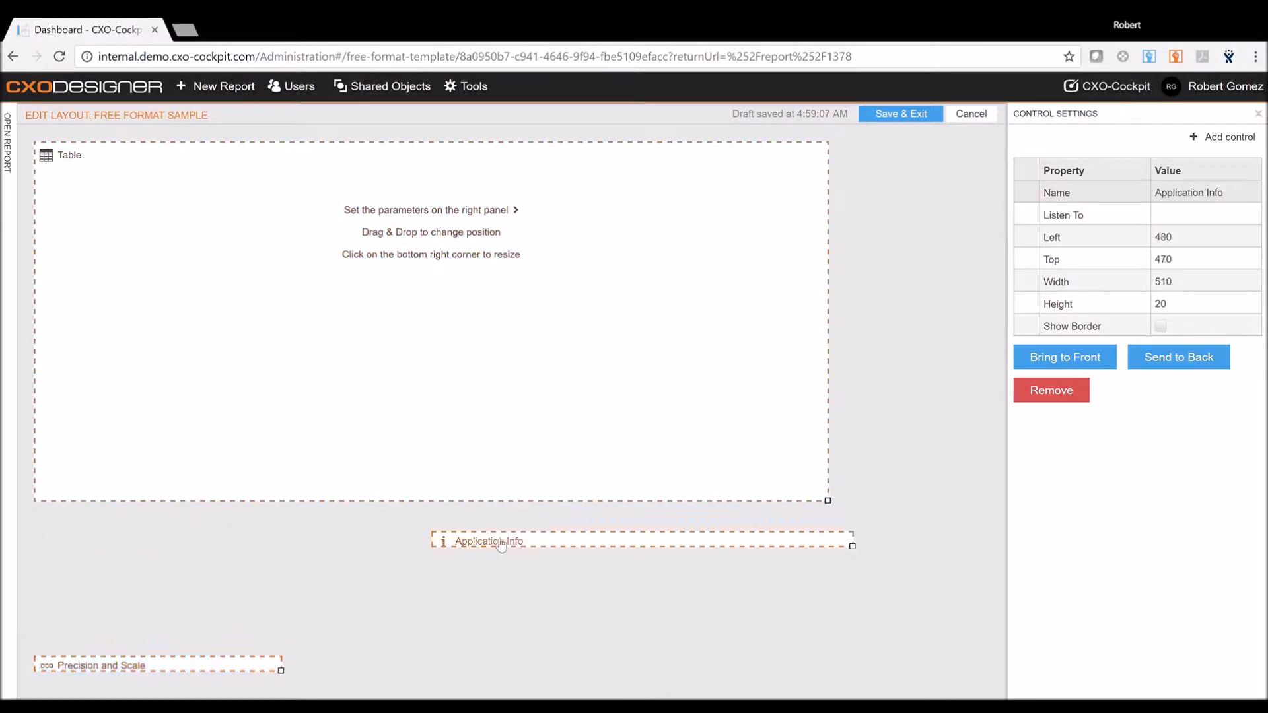
pyautogui.moveTo(495, 545); pyautogui.dragTo(476, 680)
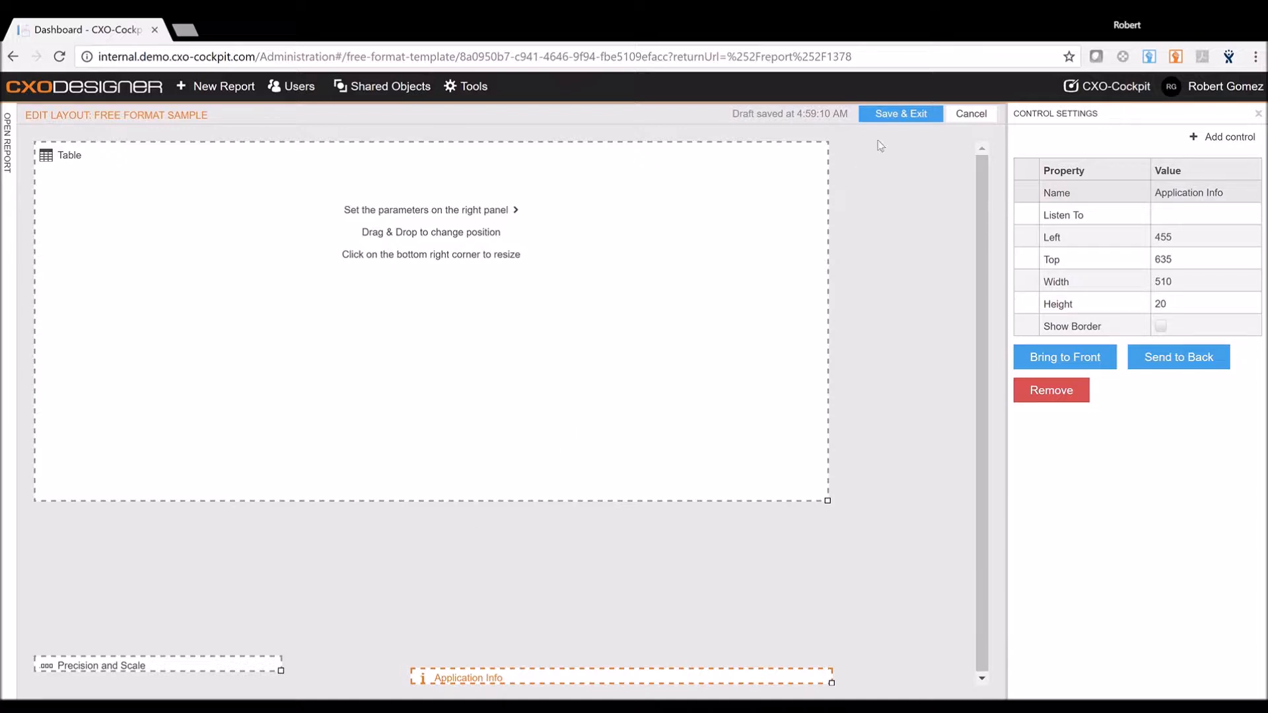
# - Rename the table control as Table P&L
pyautogui.click(769, 207)
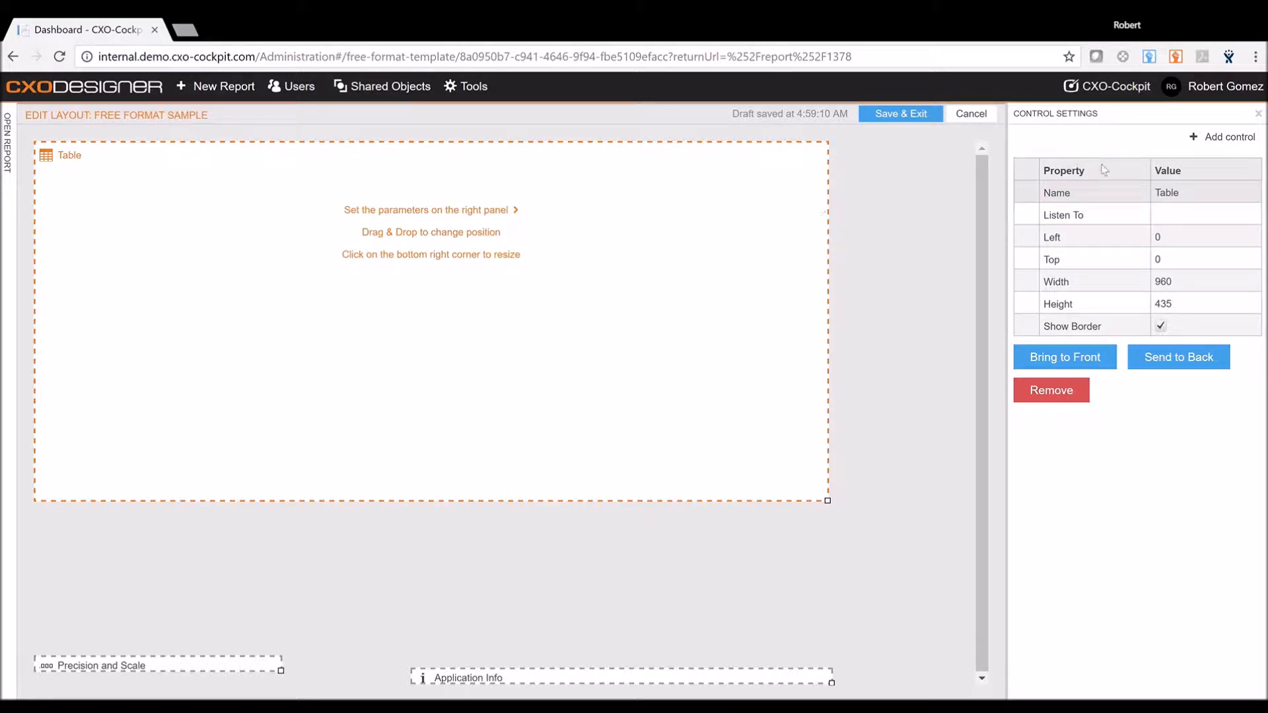
pyautogui.click(1195, 190)
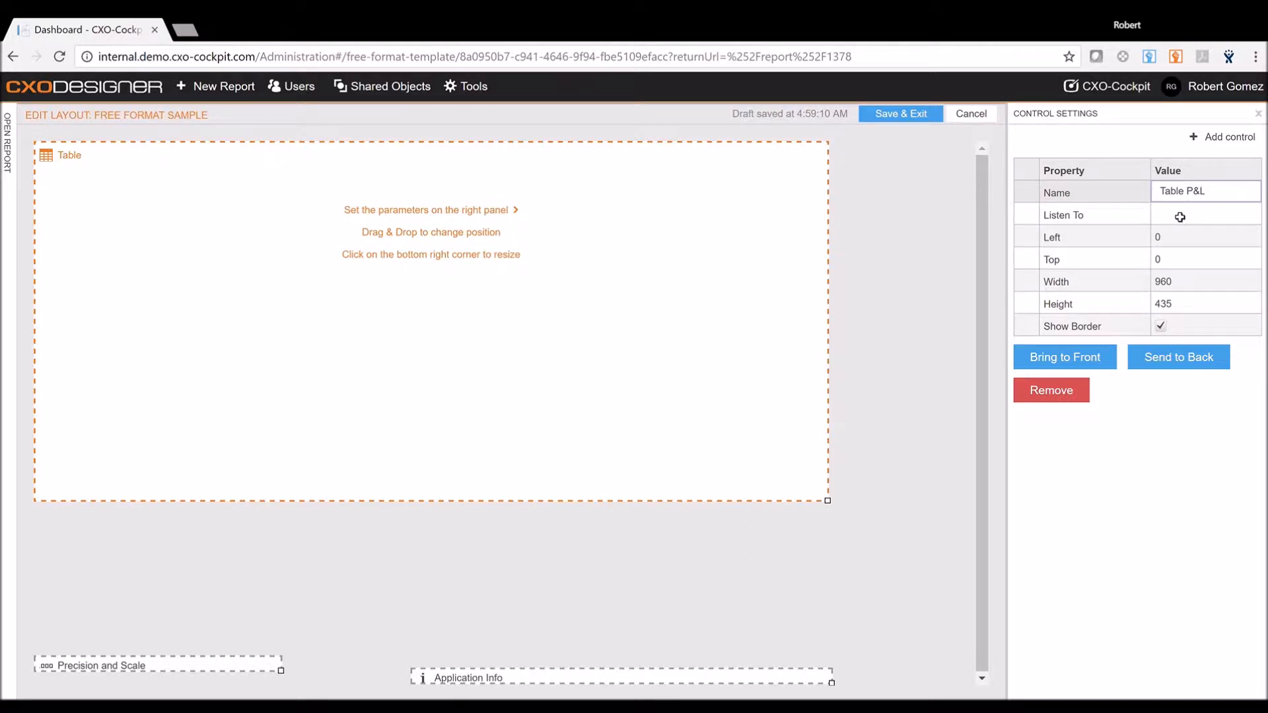
pyautogui.click(1252, 347)
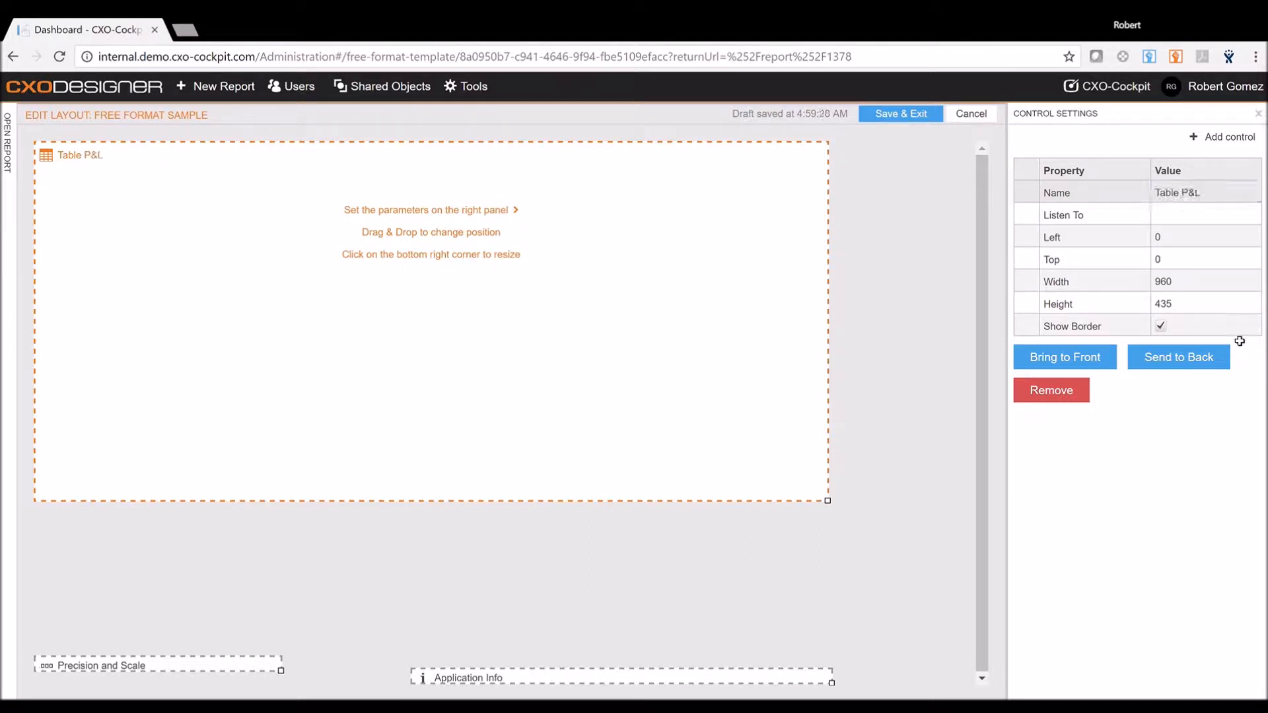
# - Turn off the border of the Table P&L control and save the layout, returning to the report
pyautogui.click(1161, 327)
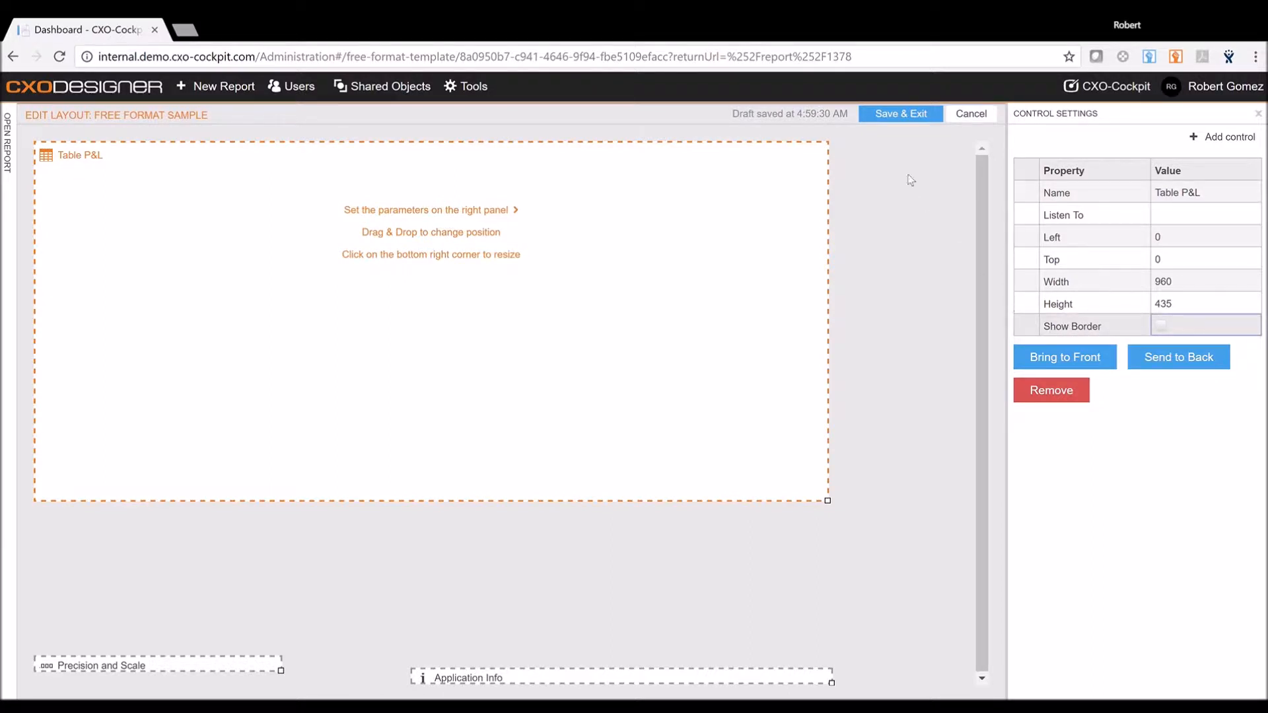
pyautogui.click(901, 115)
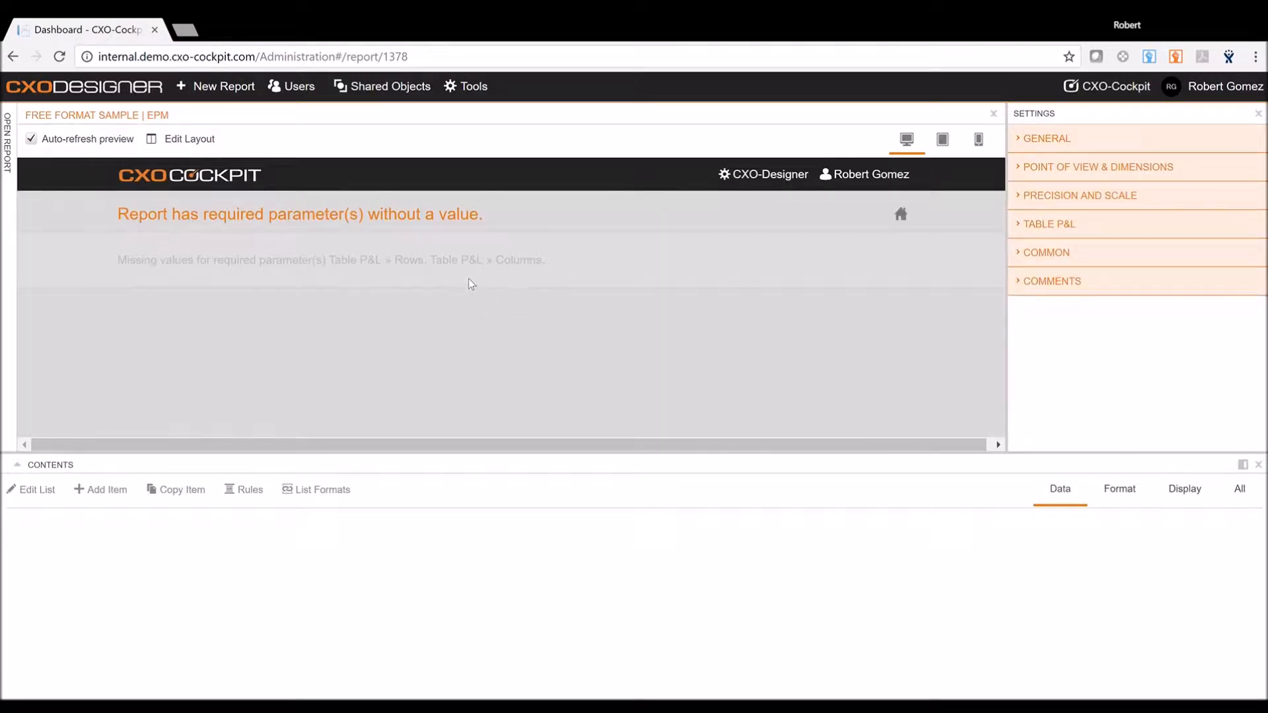
# - Filter the shared lists by "__" and assign ___TimeSeries12 as the columns of Table P&L
pyautogui.click(1022, 225)
pyautogui.scroll(-1, 1031, 227)
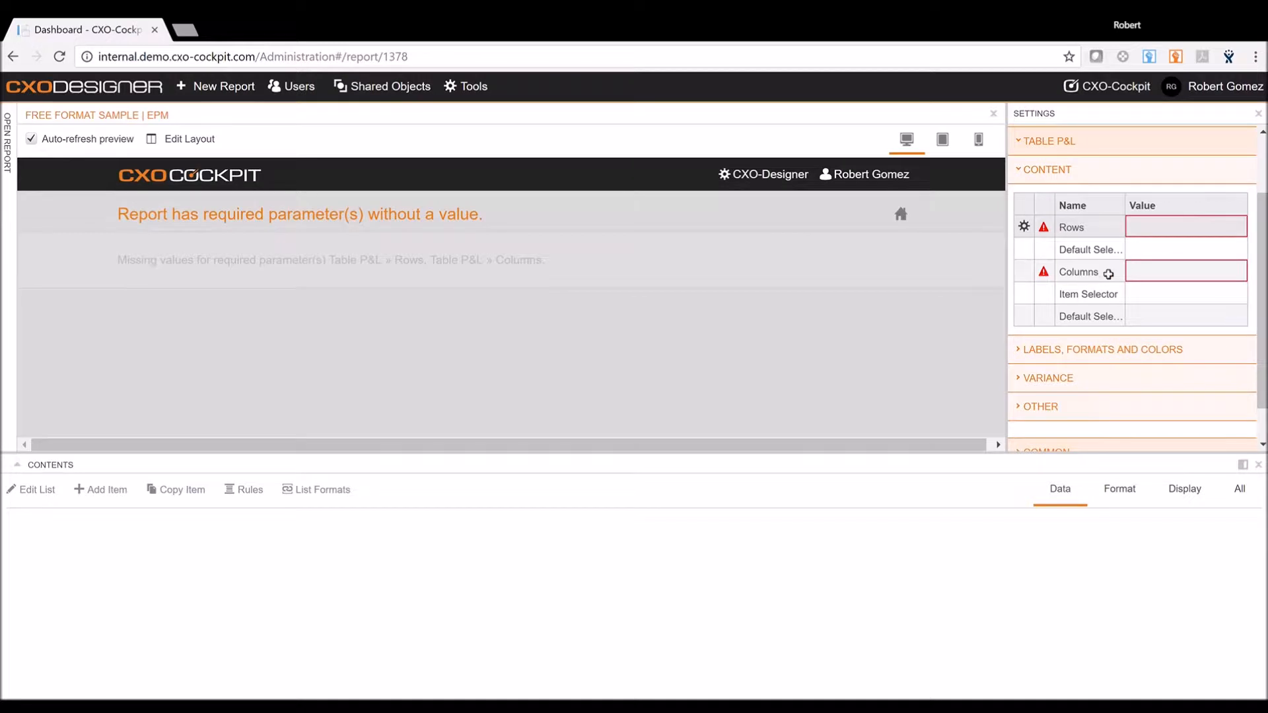
pyautogui.click(1163, 275)
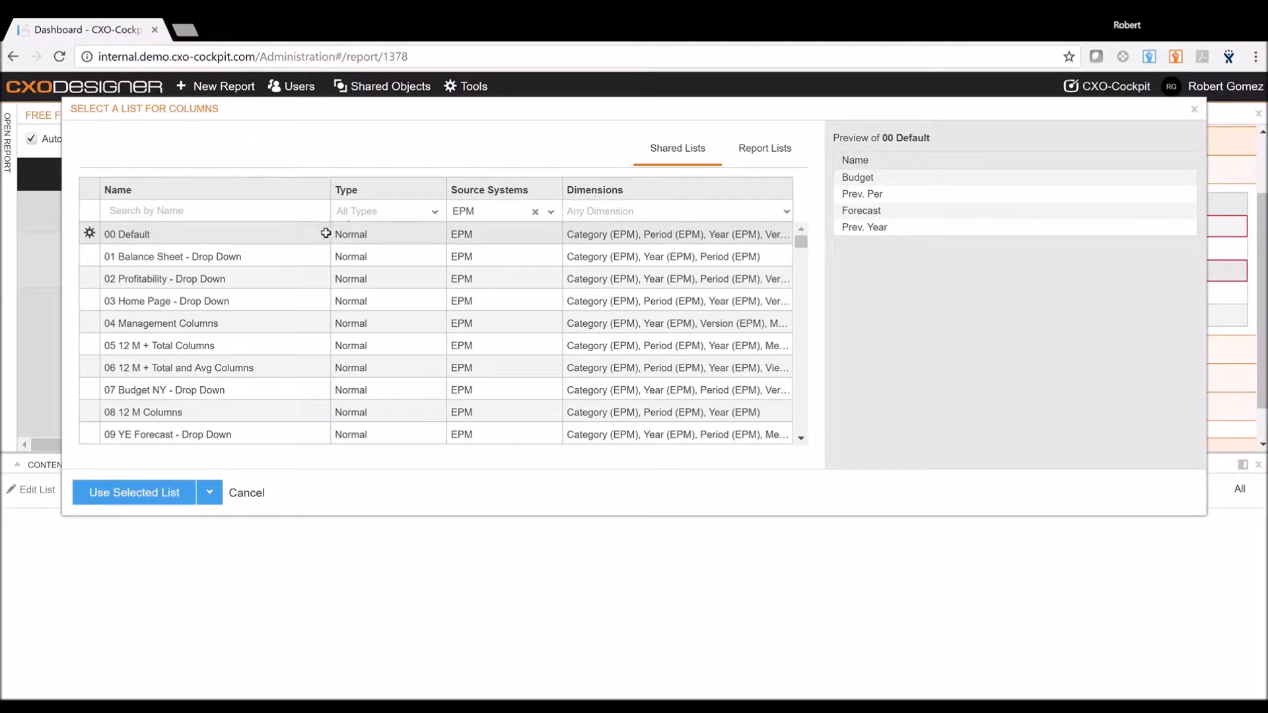
pyautogui.click(217, 212)
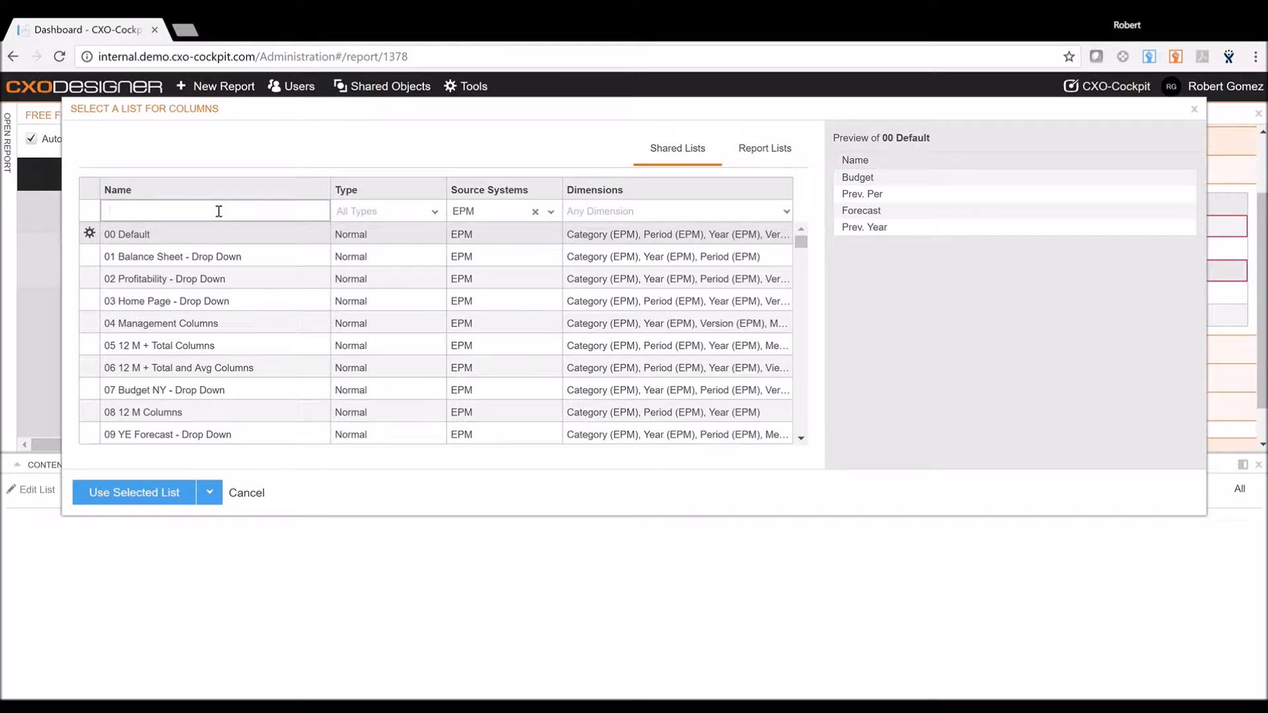
pyautogui.write('__')
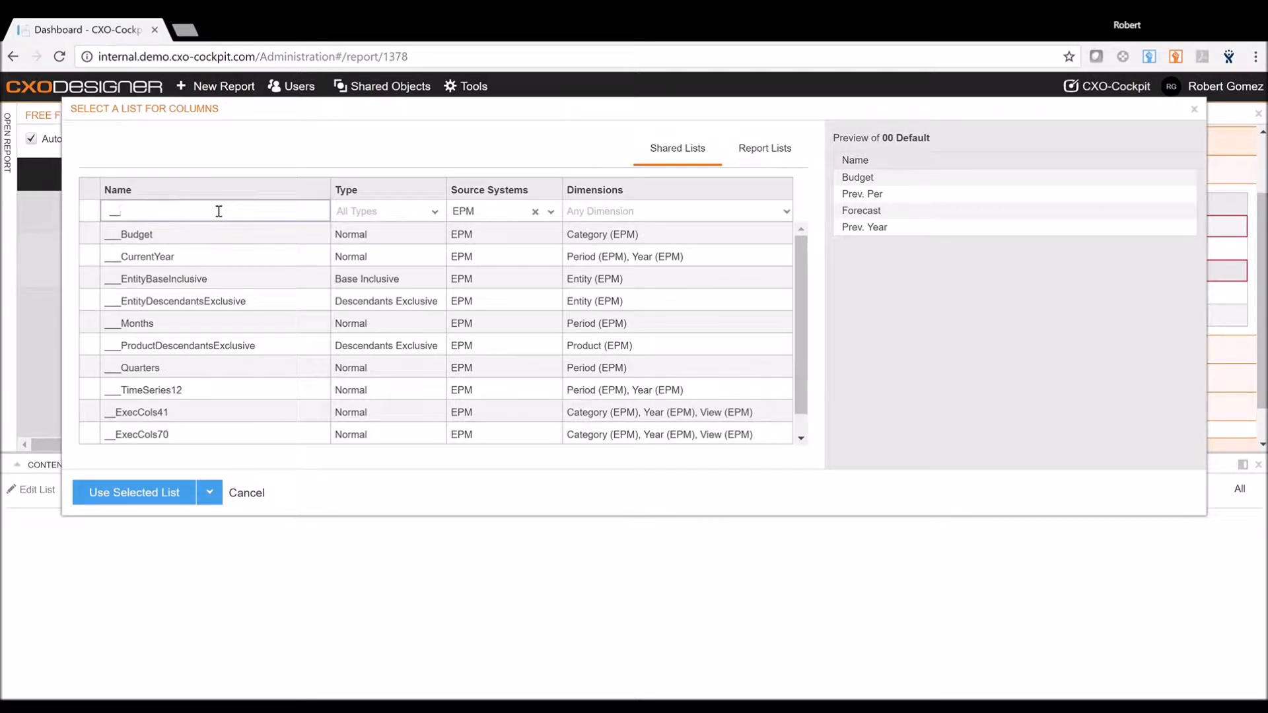
pyautogui.click(177, 390)
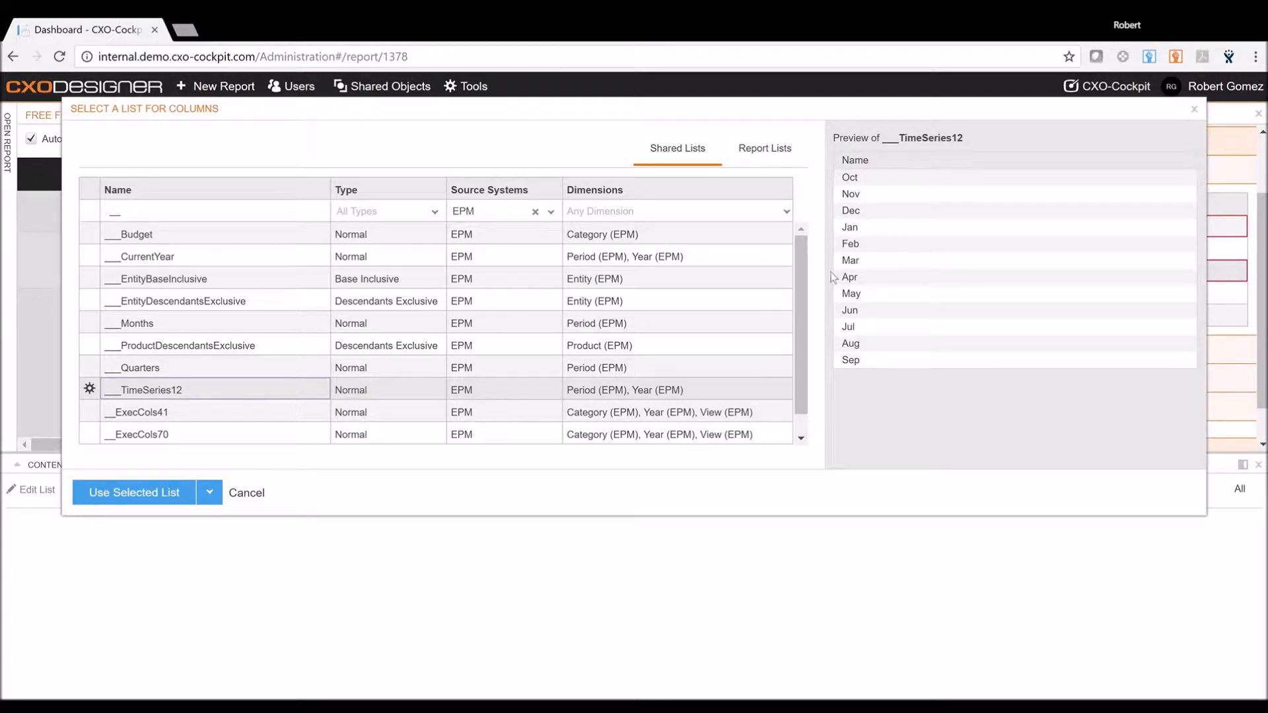
pyautogui.click(156, 492)
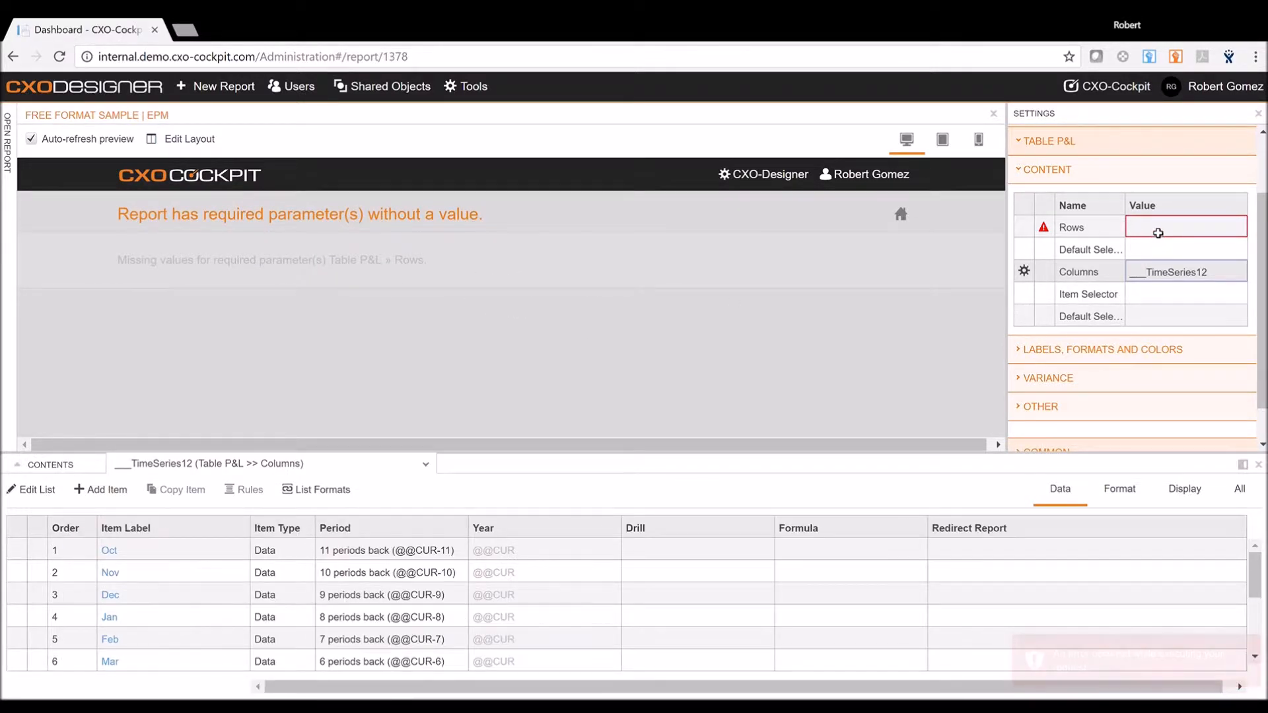
# - Filter the shared lists by "Profit and" and assign Profit and Loss - Short as the rows of Table P&L
pyautogui.click(1159, 233)
pyautogui.click(1119, 229)
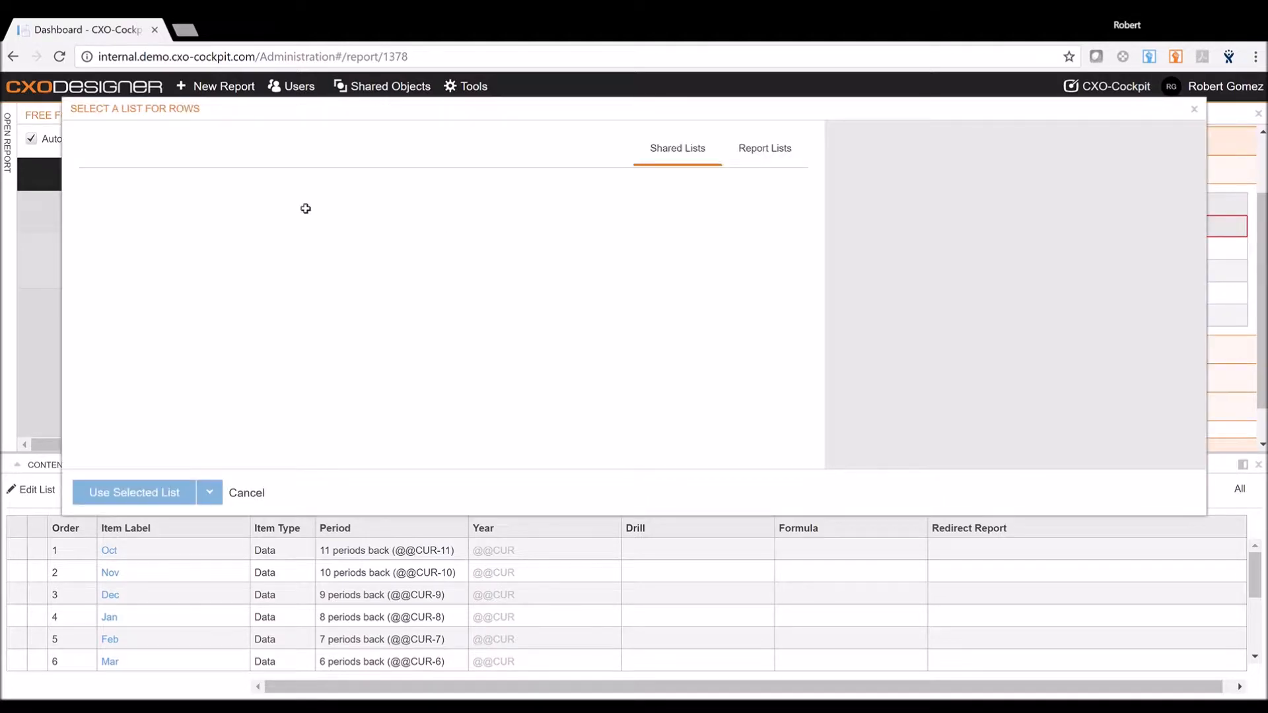
pyautogui.click(200, 211)
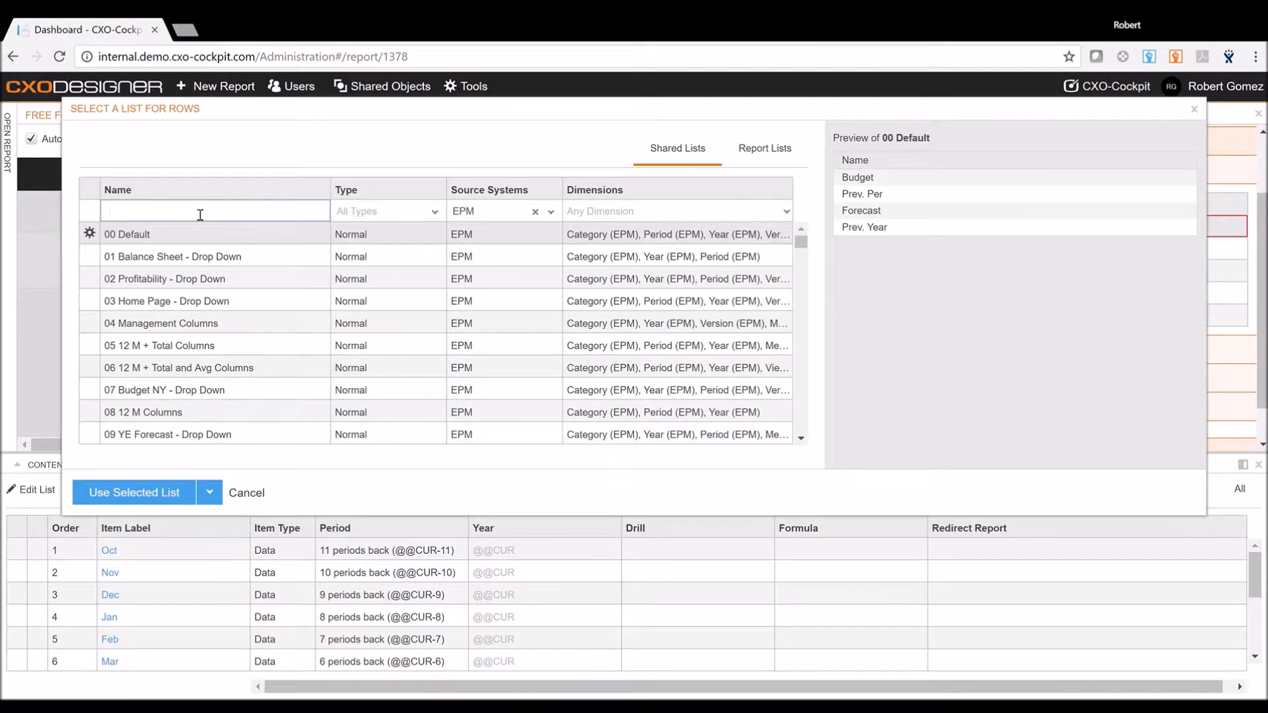
pyautogui.write('Profit')
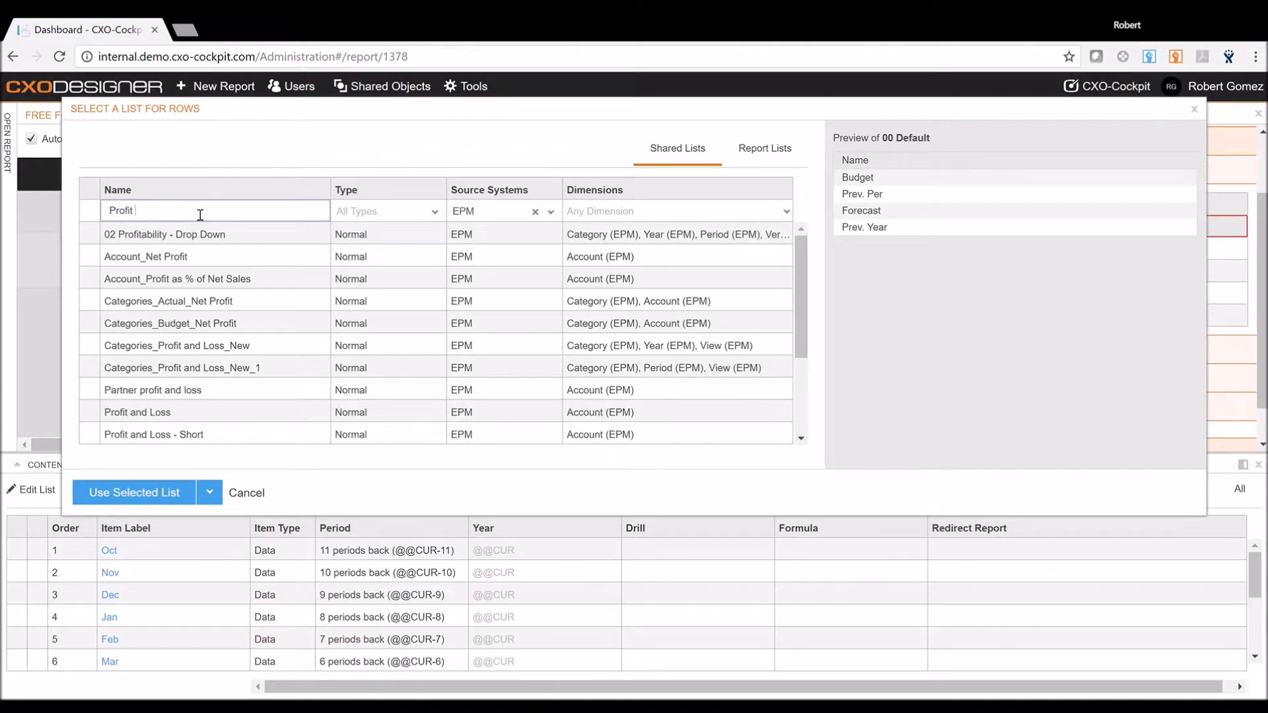
pyautogui.write(' &')
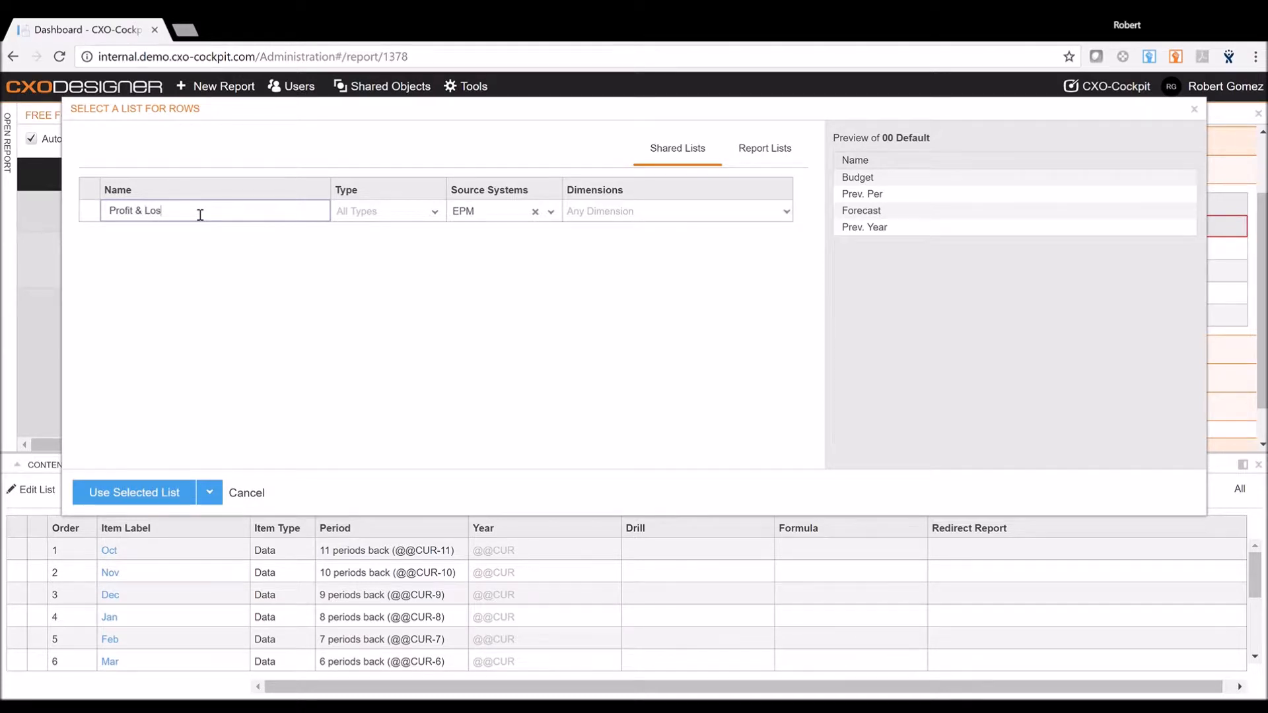
pyautogui.press('BackSpace')
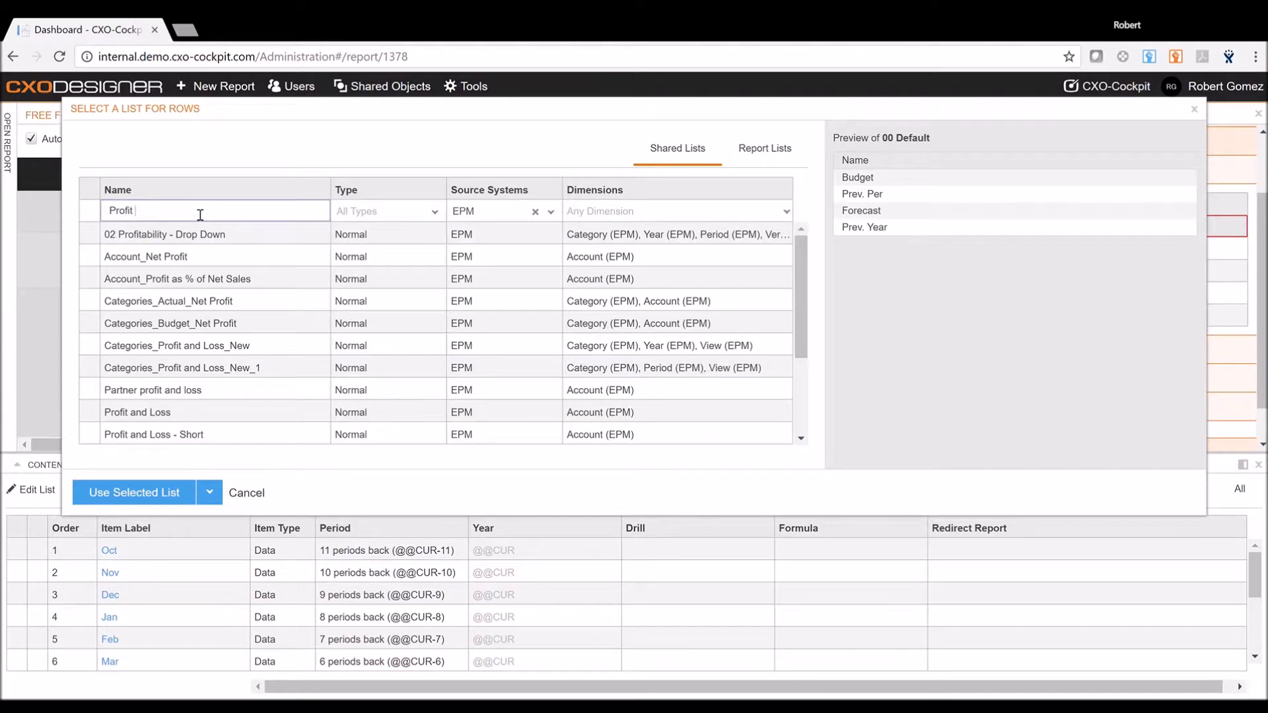
pyautogui.write('and')
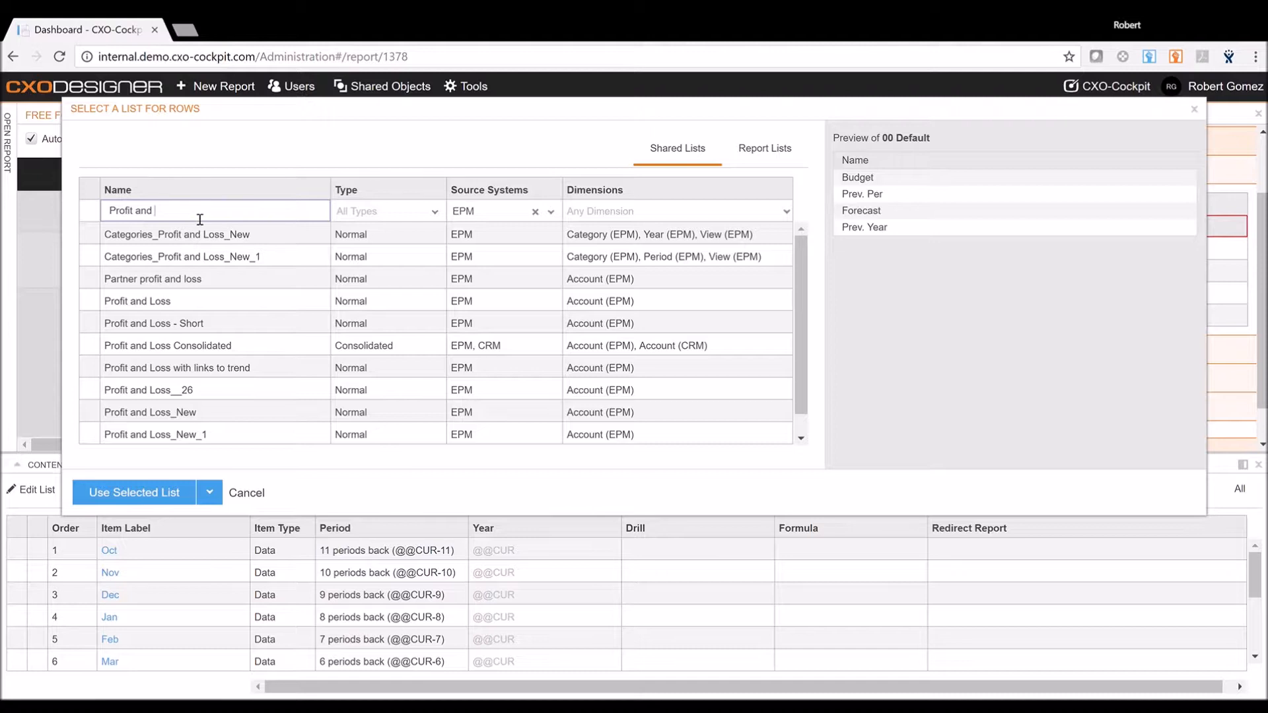
pyautogui.click(208, 323)
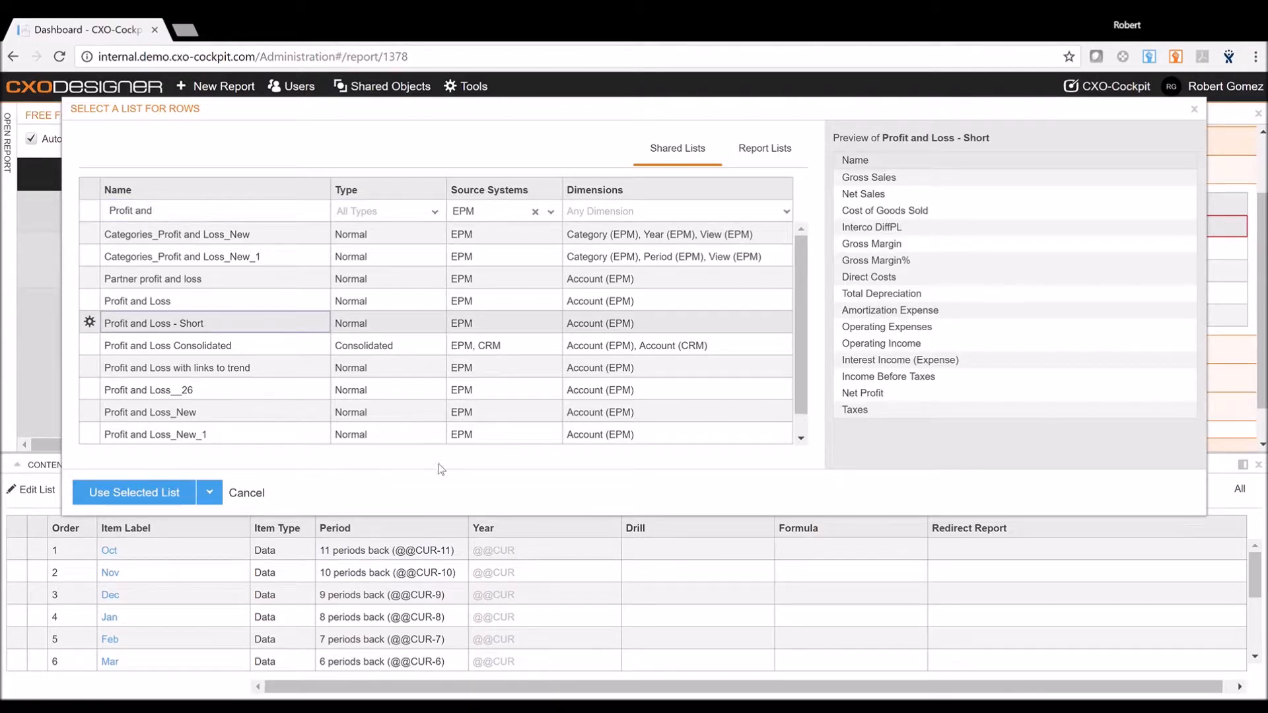
pyautogui.click(168, 493)
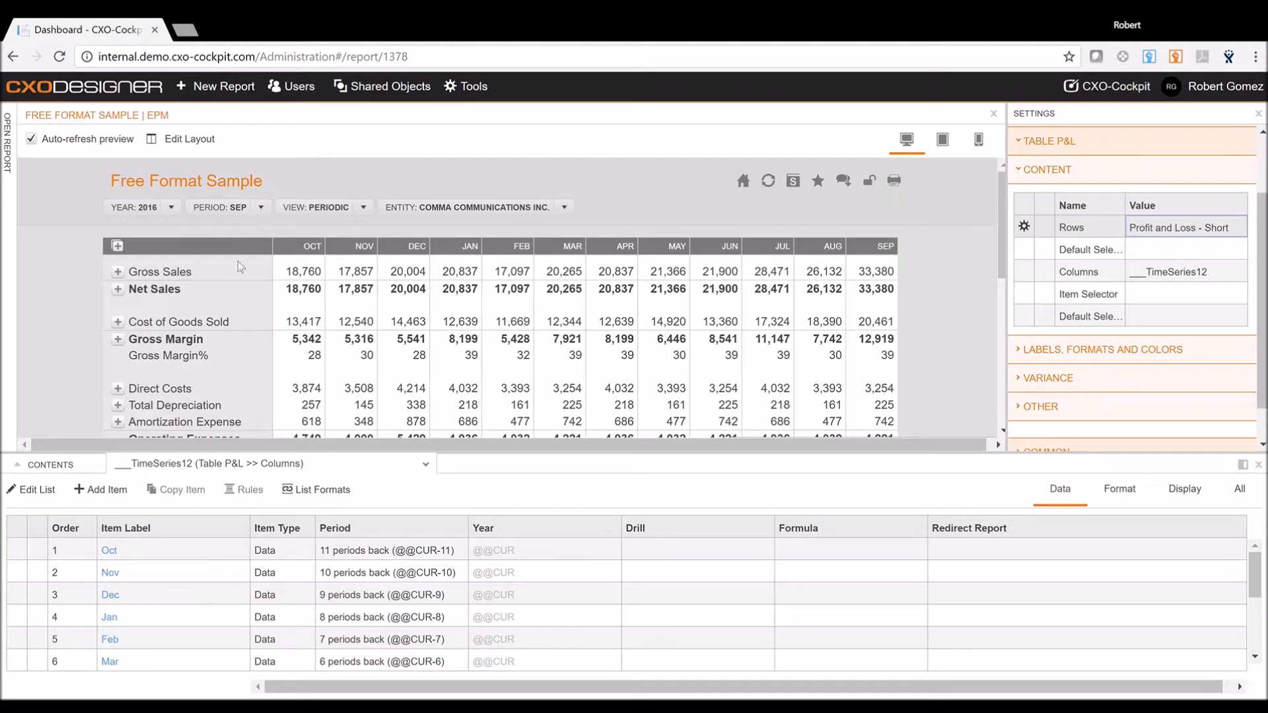
# - Set the title of Table P&L to "Profit & Loss - [Per] [Yer]" and review the table in the report preview
pyautogui.scroll(-1, 231, 268)
pyautogui.scroll(-3, 231, 264)
pyautogui.scroll(4, 218, 337)
pyautogui.click(1030, 172)
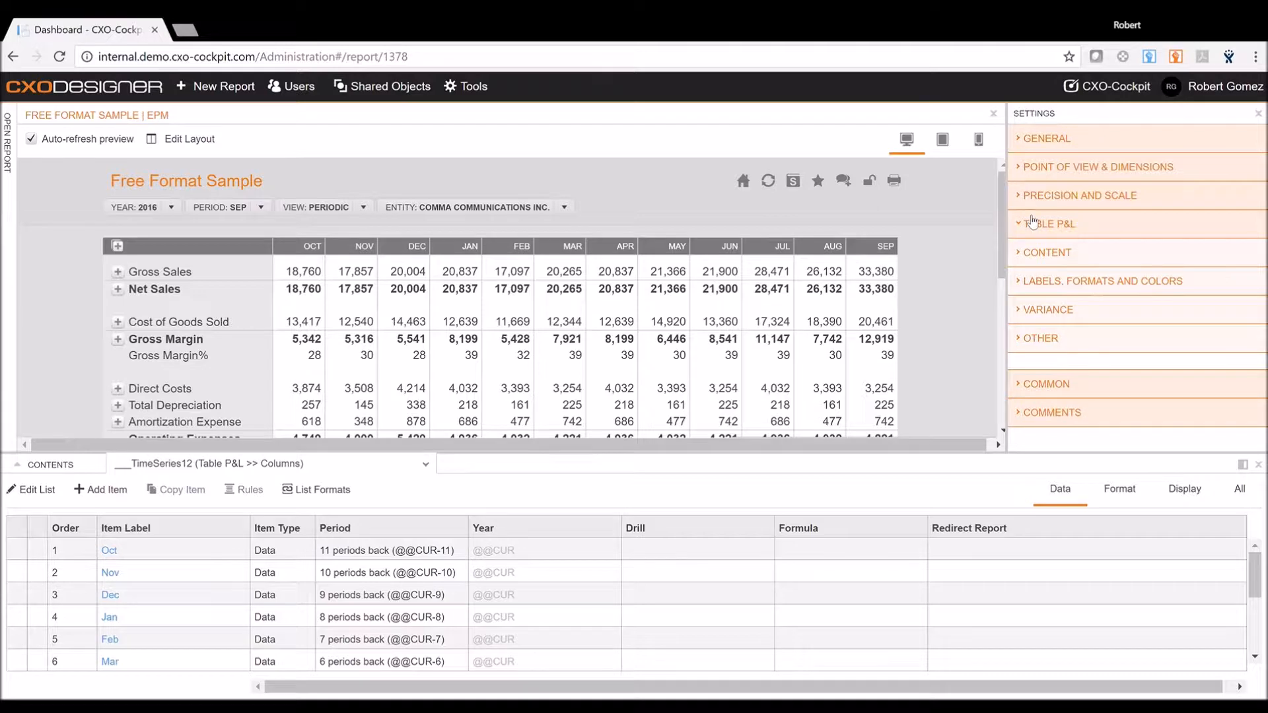
pyautogui.click(1029, 283)
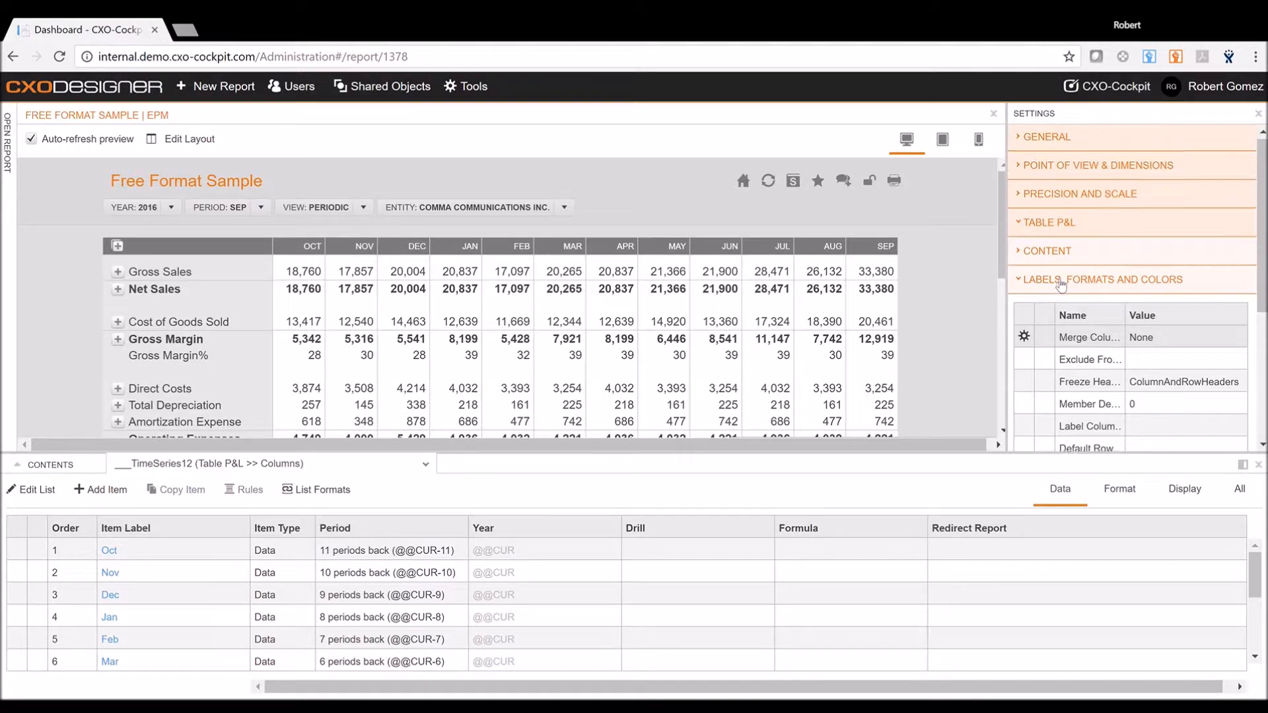
pyautogui.scroll(-1, 1057, 284)
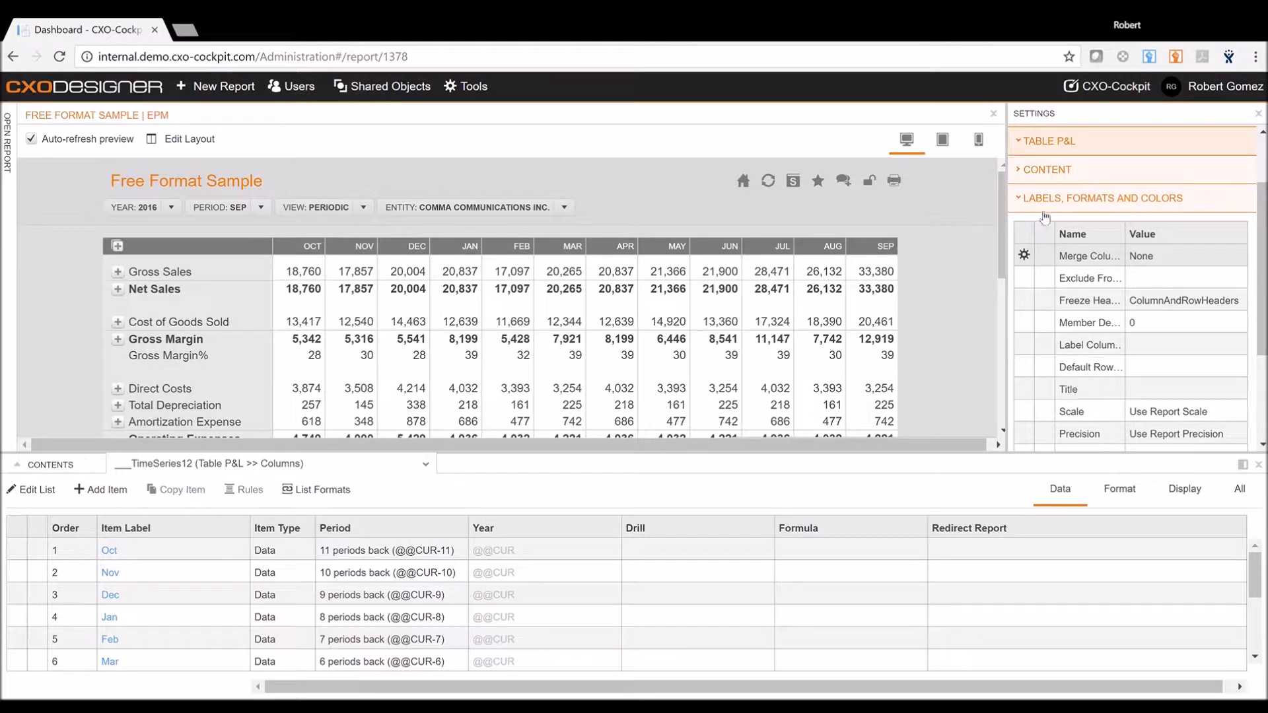
pyautogui.click(1160, 392)
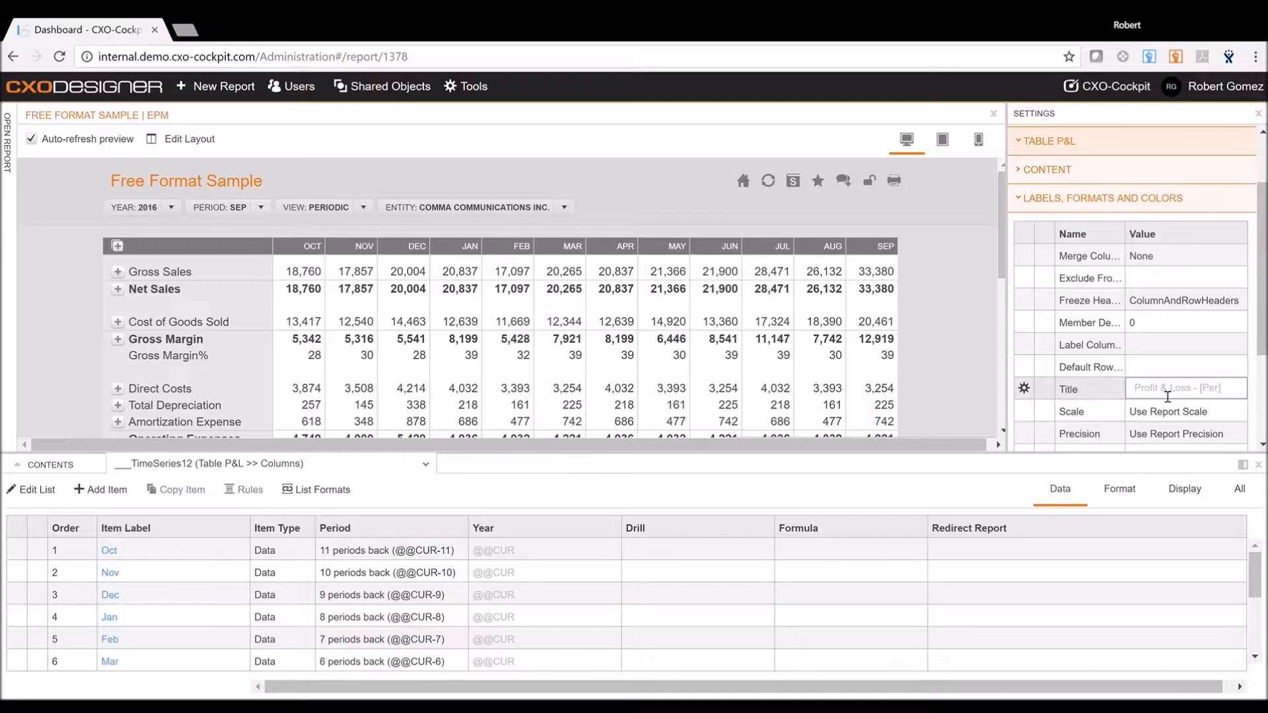
pyautogui.write('Yer')
pyautogui.click(933, 296)
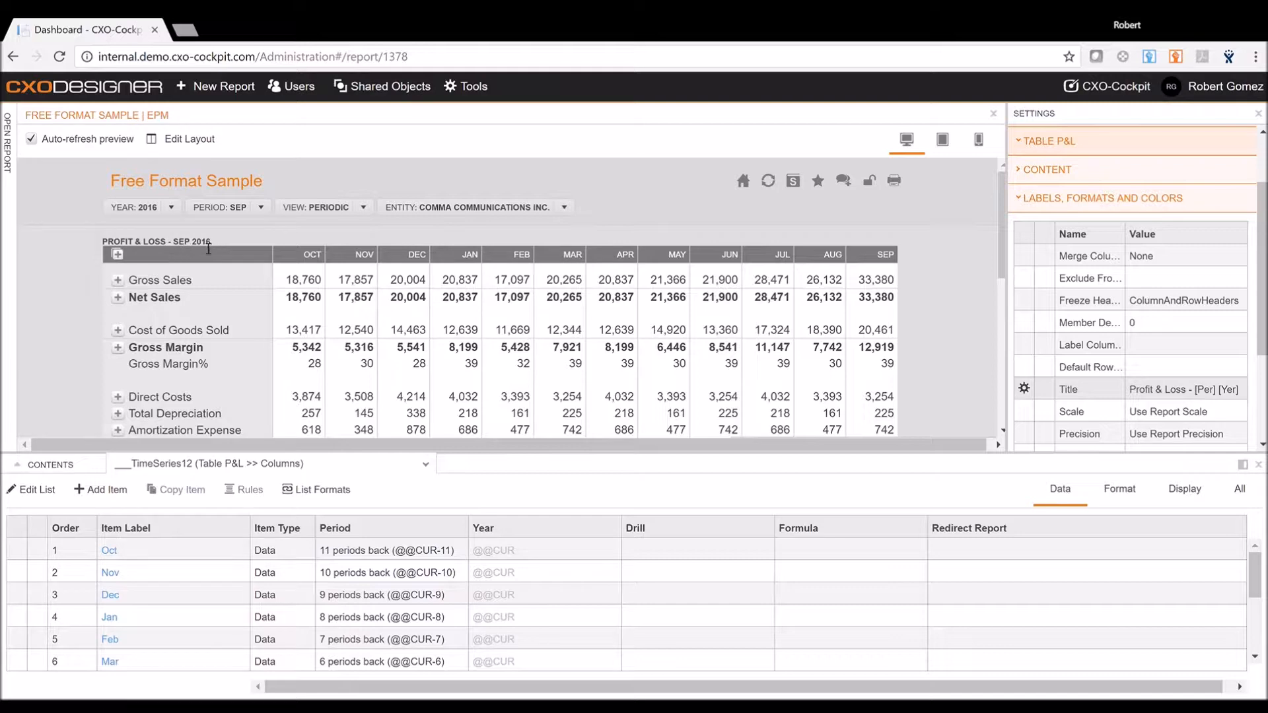
pyautogui.scroll(-10, 287, 245)
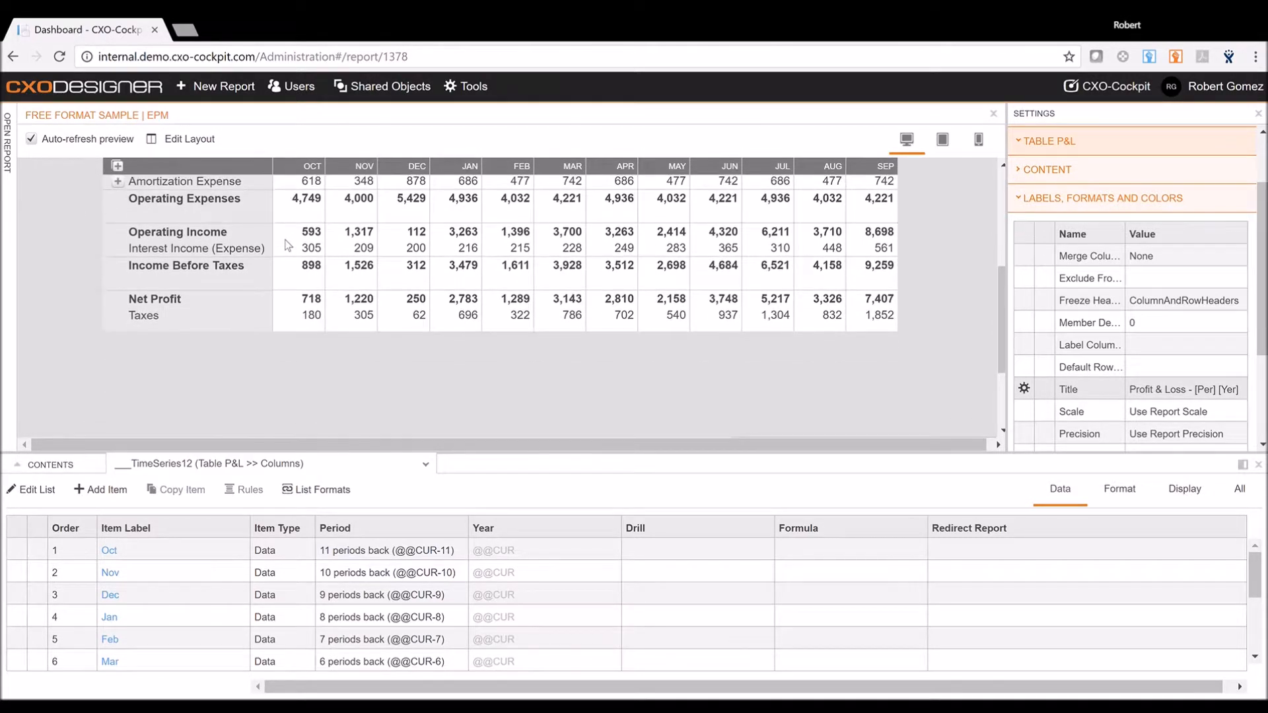
pyautogui.scroll(10, 288, 245)
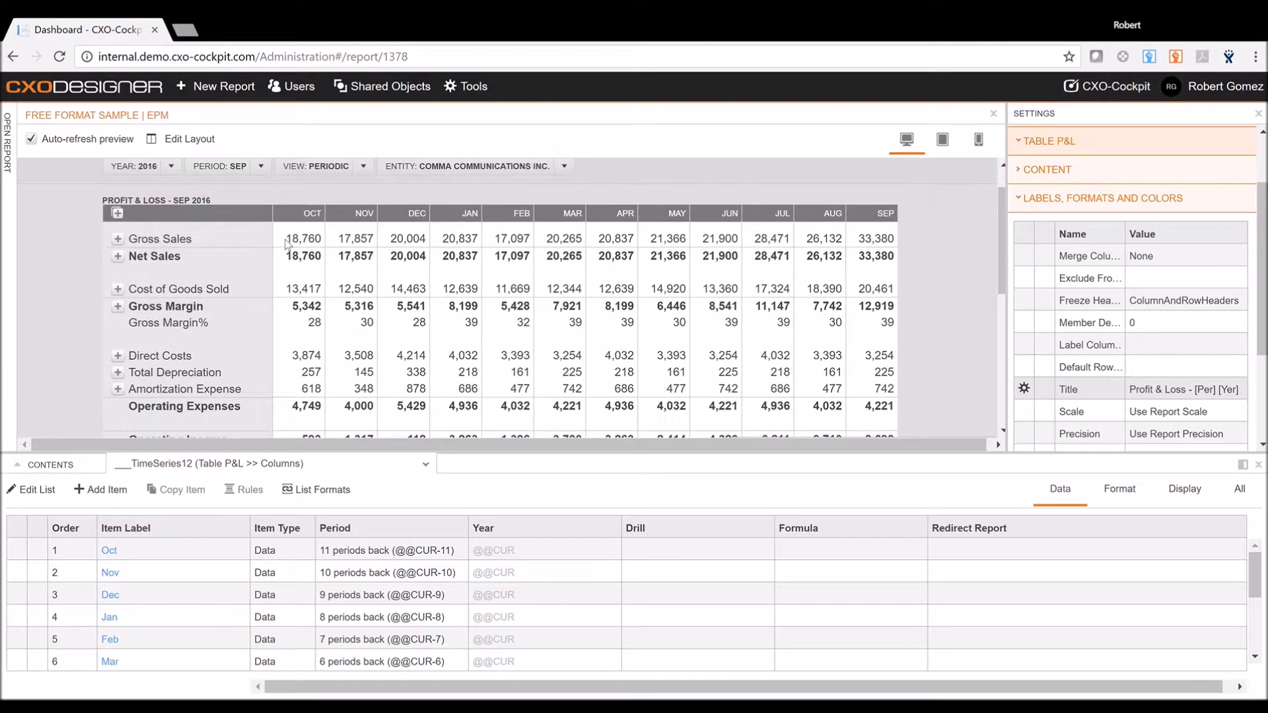
# - Open the report layout for editing, add a Pie Chart control and place it just below Table P&L, aligned with its left edge
pyautogui.scroll(-10, 549, 317)
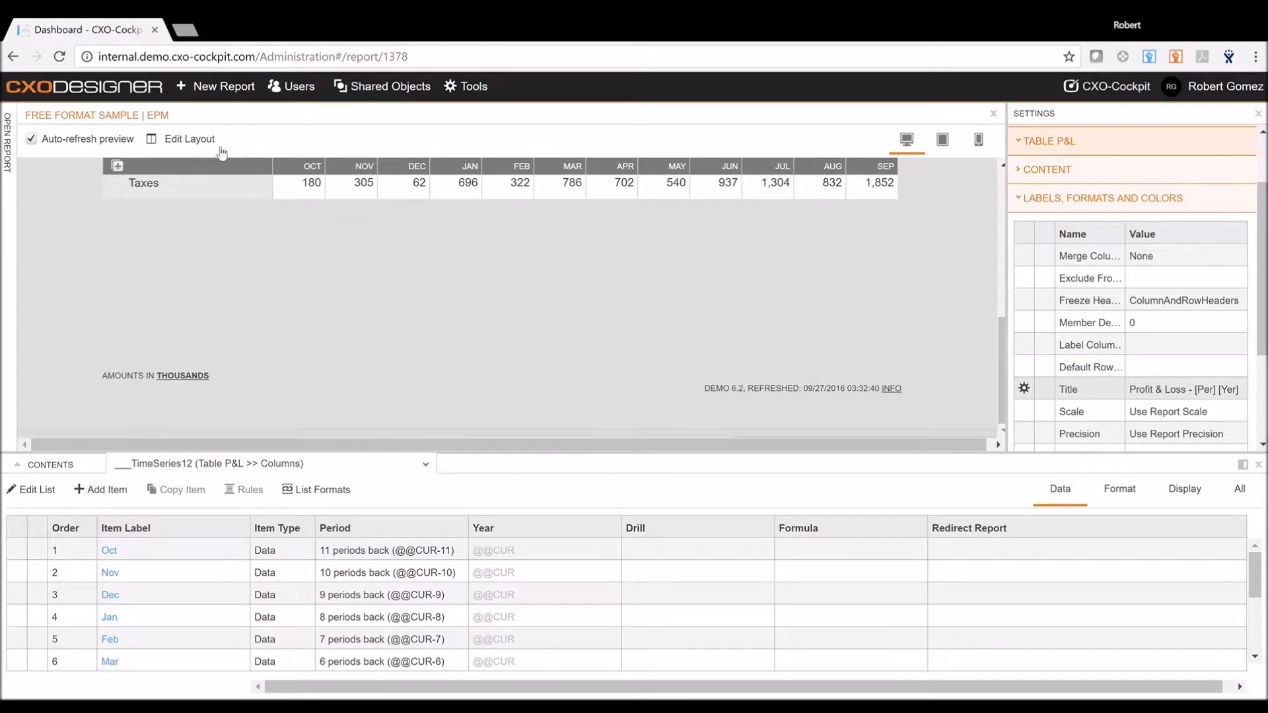
pyautogui.click(187, 139)
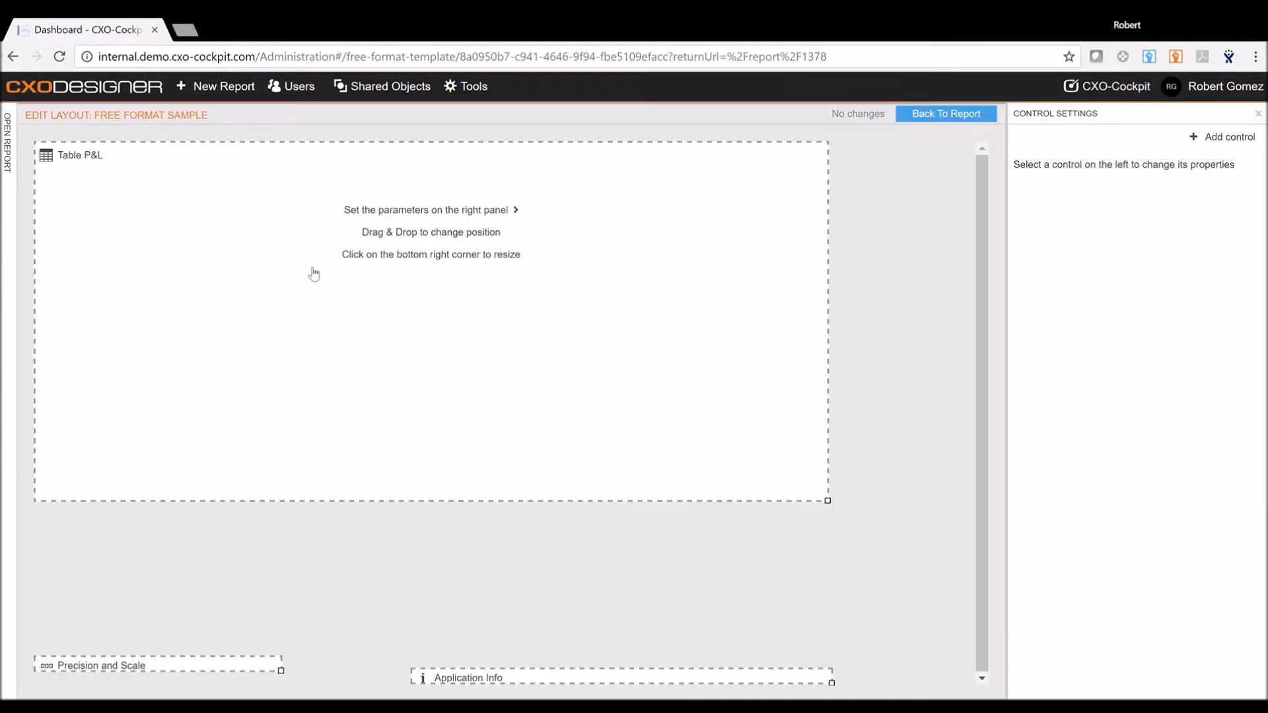
pyautogui.click(1229, 143)
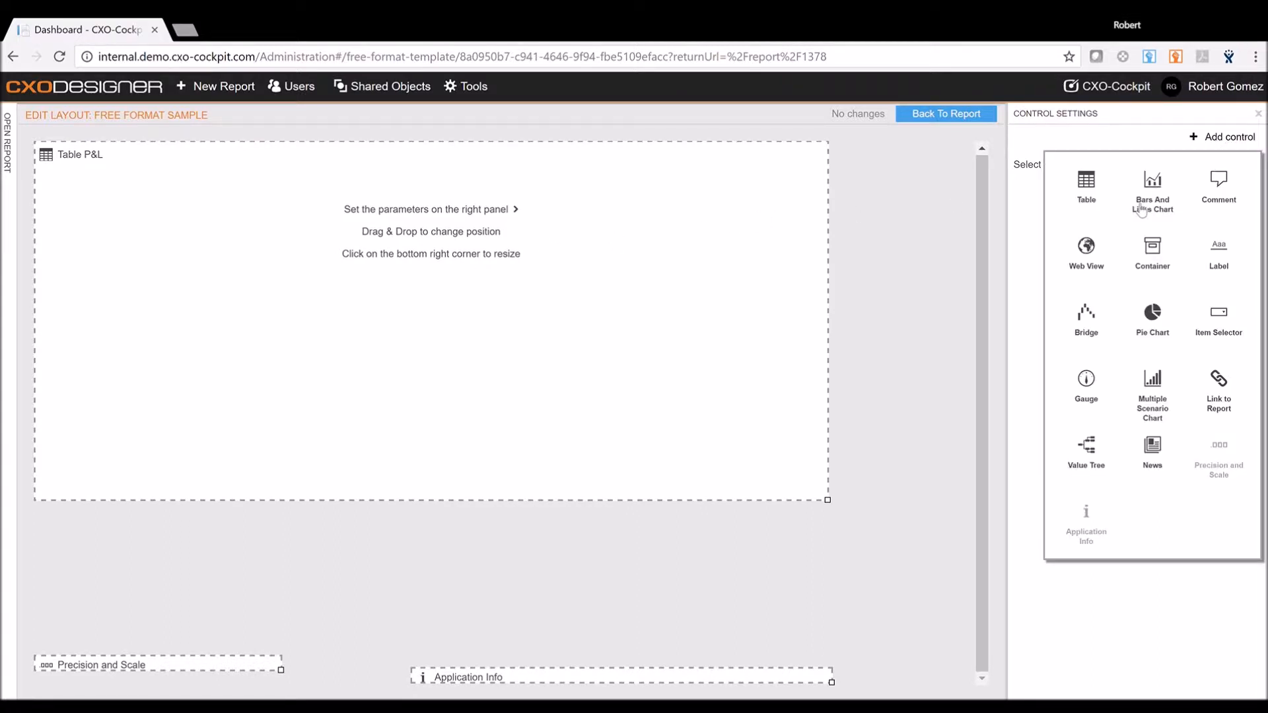
pyautogui.click(1163, 316)
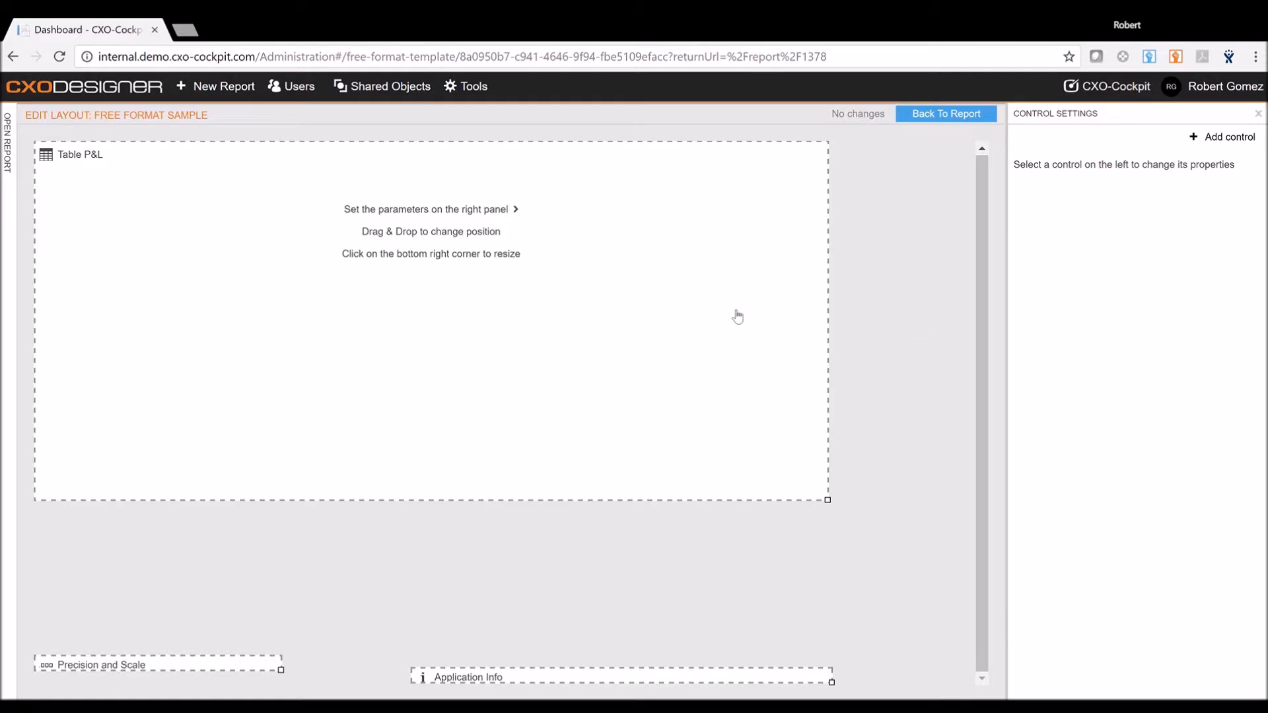
pyautogui.moveTo(92, 240); pyautogui.dragTo(79, 517)
pyautogui.scroll(-1, 83, 442)
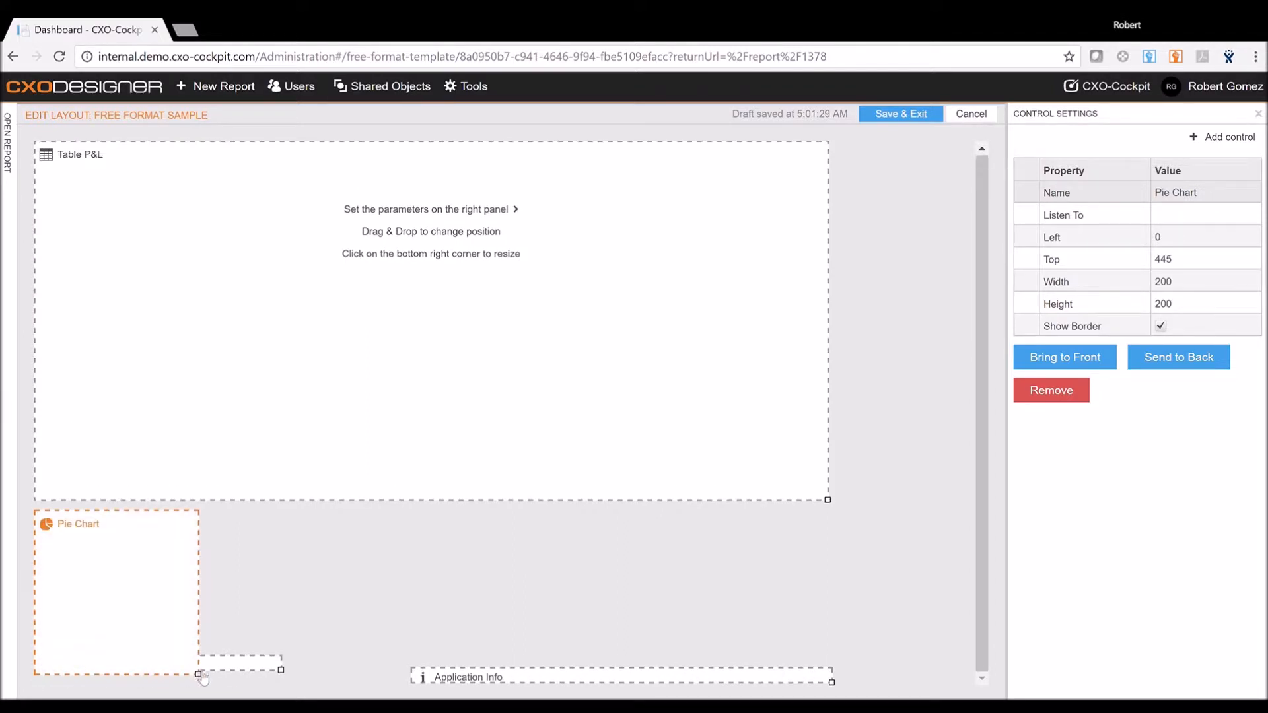
# - Resize the pie chart control to a width of 440 and a height of 295
pyautogui.click(241, 665)
pyautogui.moveTo(242, 665); pyautogui.dragTo(398, 710)
pyautogui.scroll(-1, 252, 631)
pyautogui.scroll(-1, 407, 560)
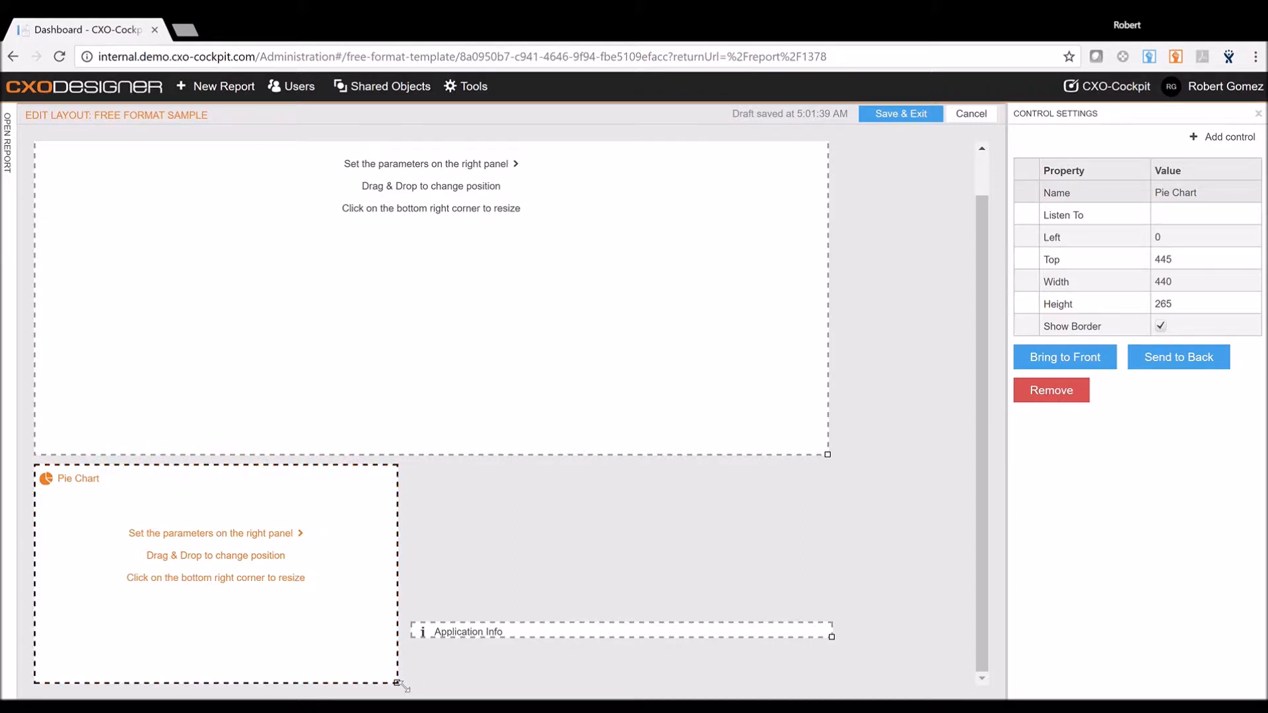
pyautogui.moveTo(397, 684); pyautogui.dragTo(404, 653)
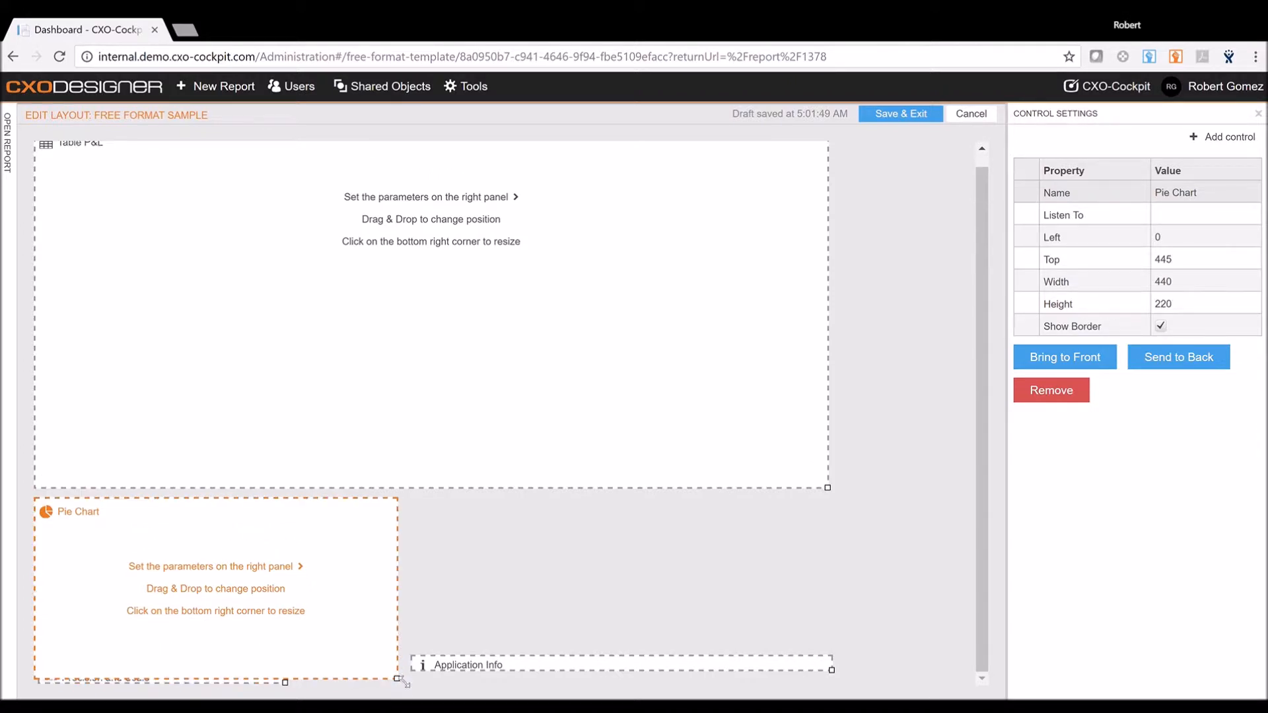
pyautogui.moveTo(404, 683); pyautogui.dragTo(405, 707)
pyautogui.scroll(-1, 409, 626)
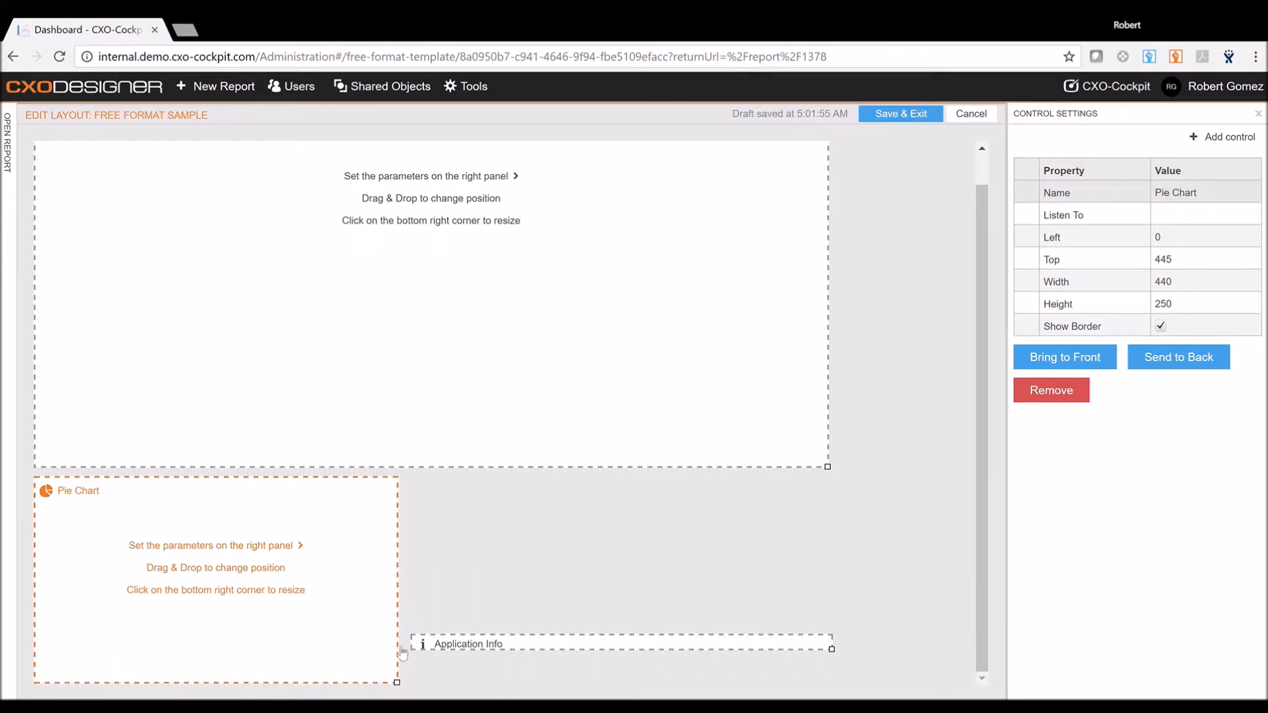
pyautogui.moveTo(402, 685); pyautogui.dragTo(404, 706)
pyautogui.scroll(-1, 406, 653)
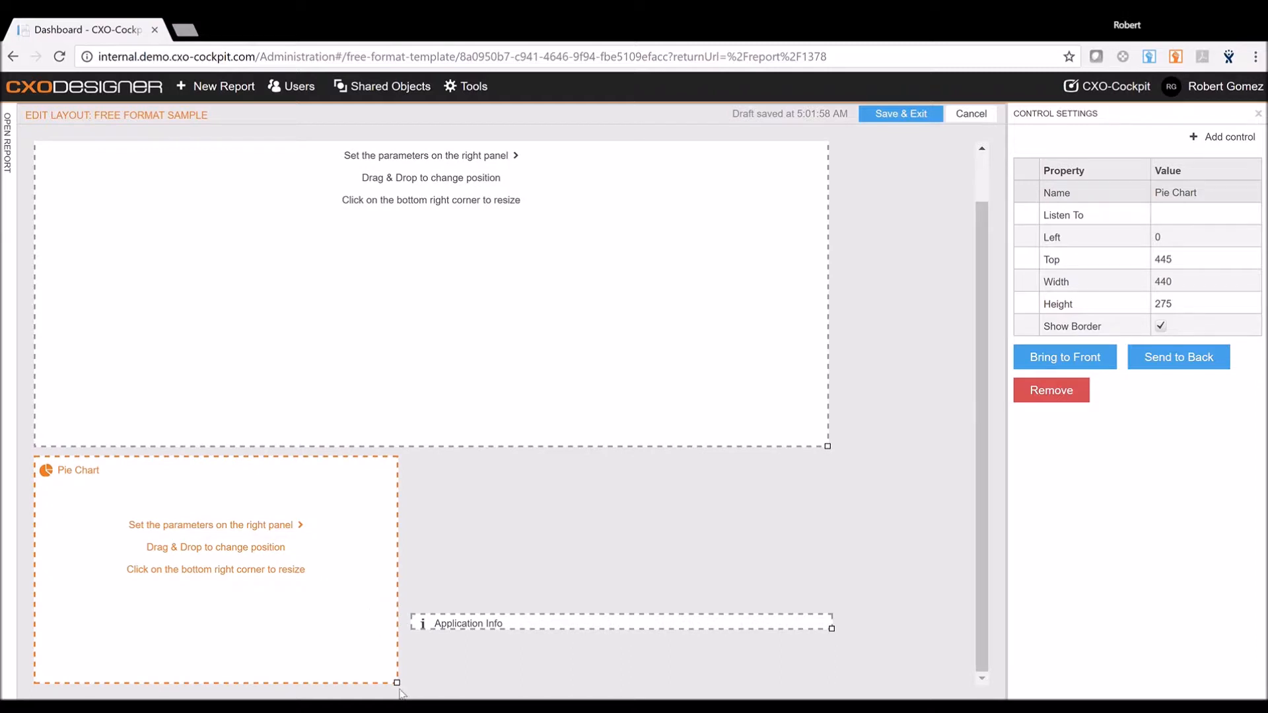
pyautogui.moveTo(401, 686); pyautogui.dragTo(402, 701)
pyautogui.scroll(-1, 326, 588)
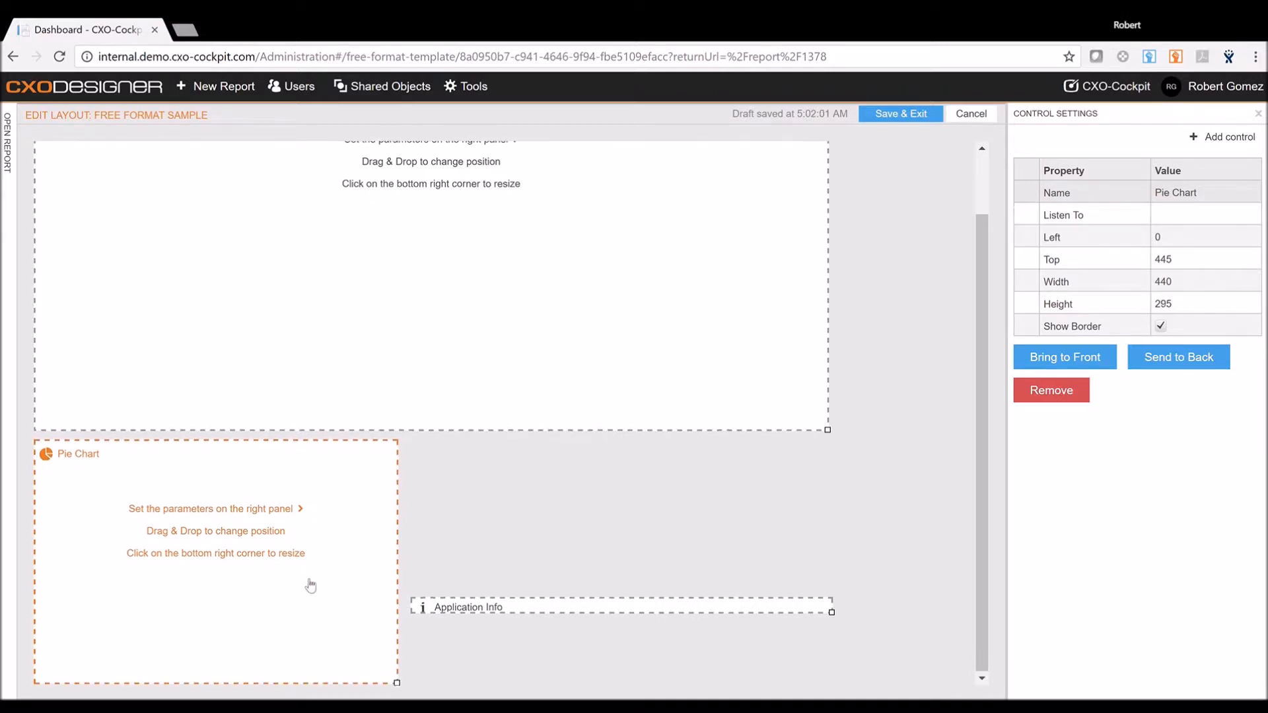
# - Move the Precision and Scale control below the pie chart and reposition the pie chart at Left 0, Top 440
pyautogui.moveTo(266, 577); pyautogui.dragTo(324, 667)
pyautogui.moveTo(261, 540); pyautogui.dragTo(246, 424)
pyautogui.moveTo(59, 636); pyautogui.dragTo(71, 672)
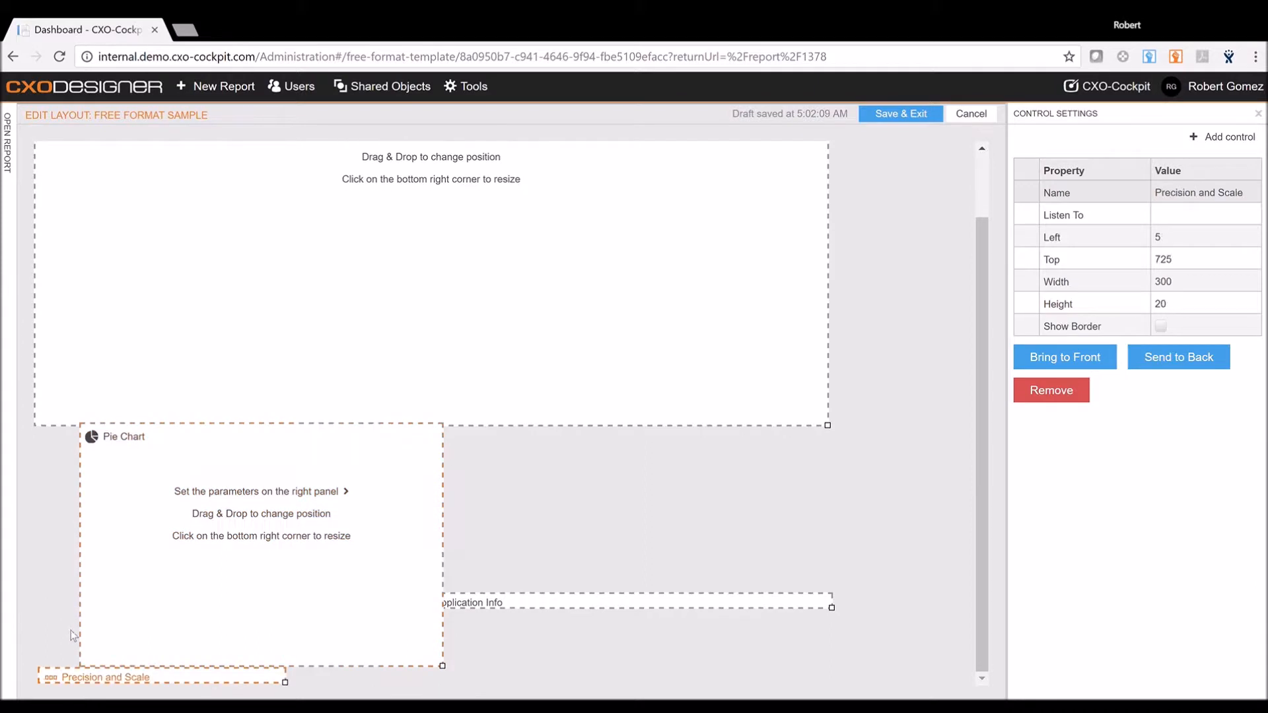
pyautogui.click(151, 545)
pyautogui.moveTo(218, 497); pyautogui.dragTo(111, 437)
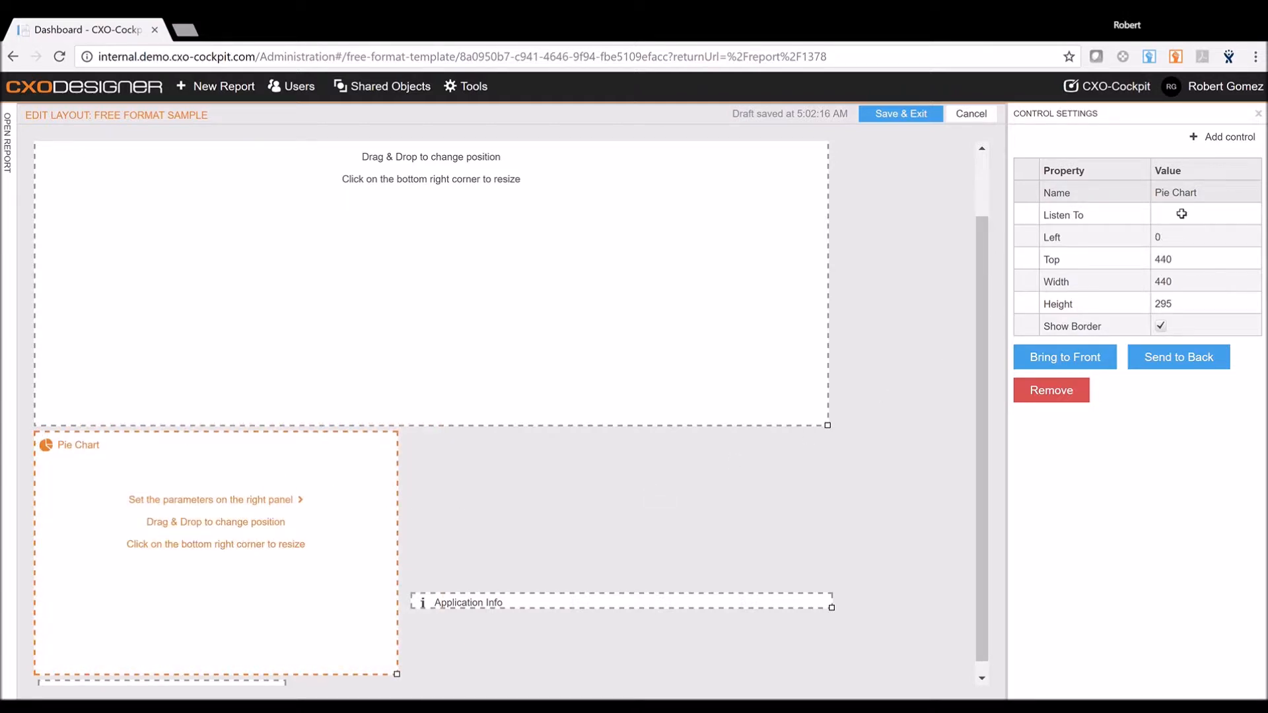
# - Rename the pie chart control to "Pie - Regions" and move Application Info to the bottom of the layout, saving and returning to the report
pyautogui.click(1215, 198)
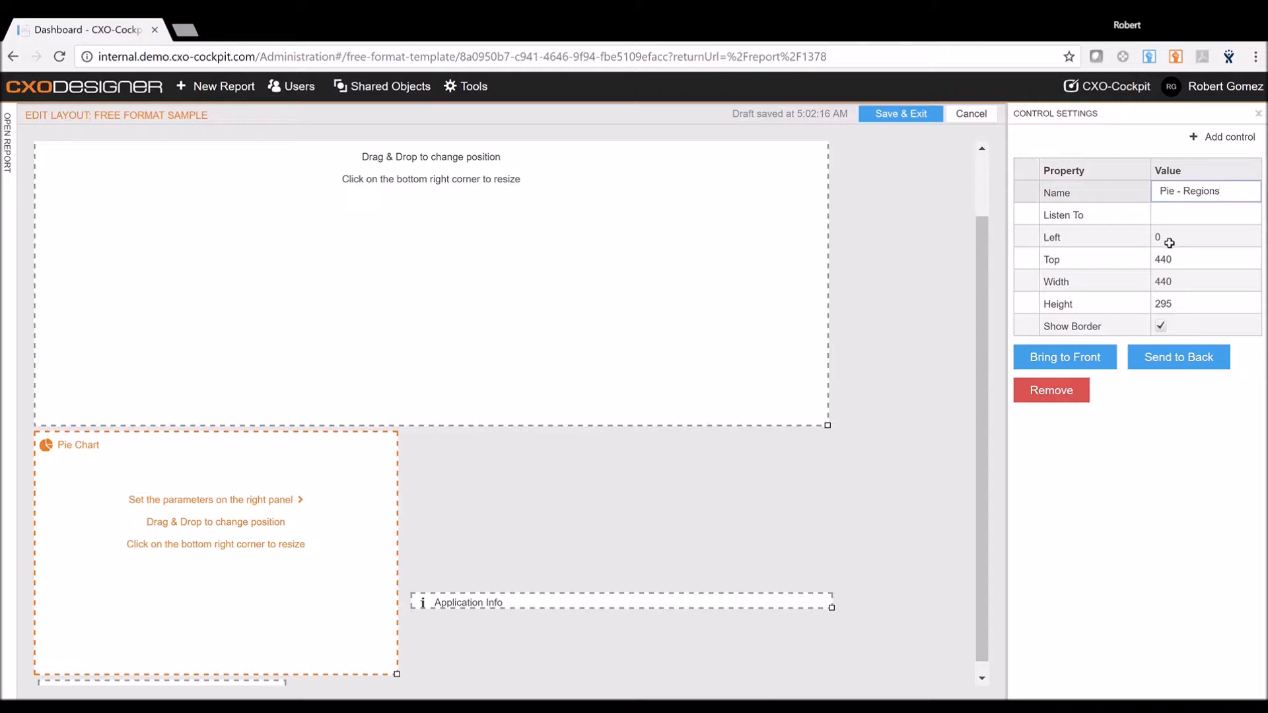
pyautogui.click(1124, 436)
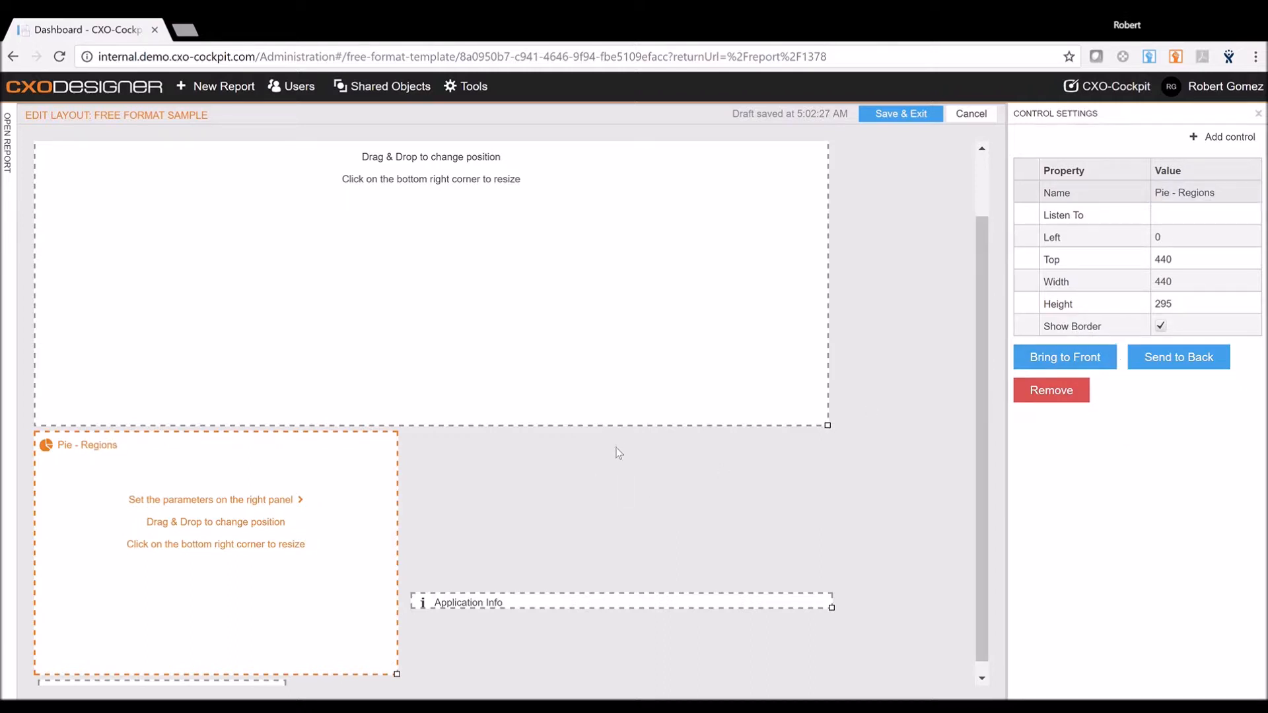
pyautogui.moveTo(535, 603); pyautogui.dragTo(523, 689)
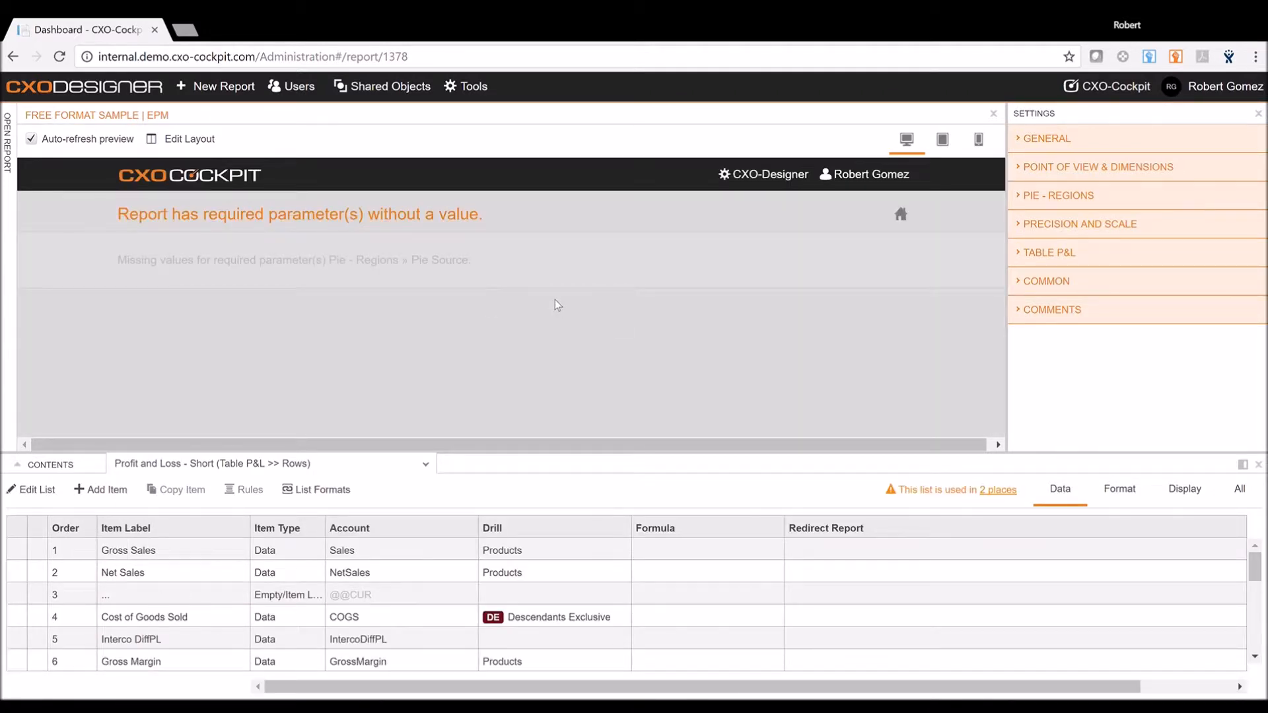
# - Filter the shared lists by "Pie" and assign PIE - Regions as the pie source, checking the chart in the preview
pyautogui.click(1022, 198)
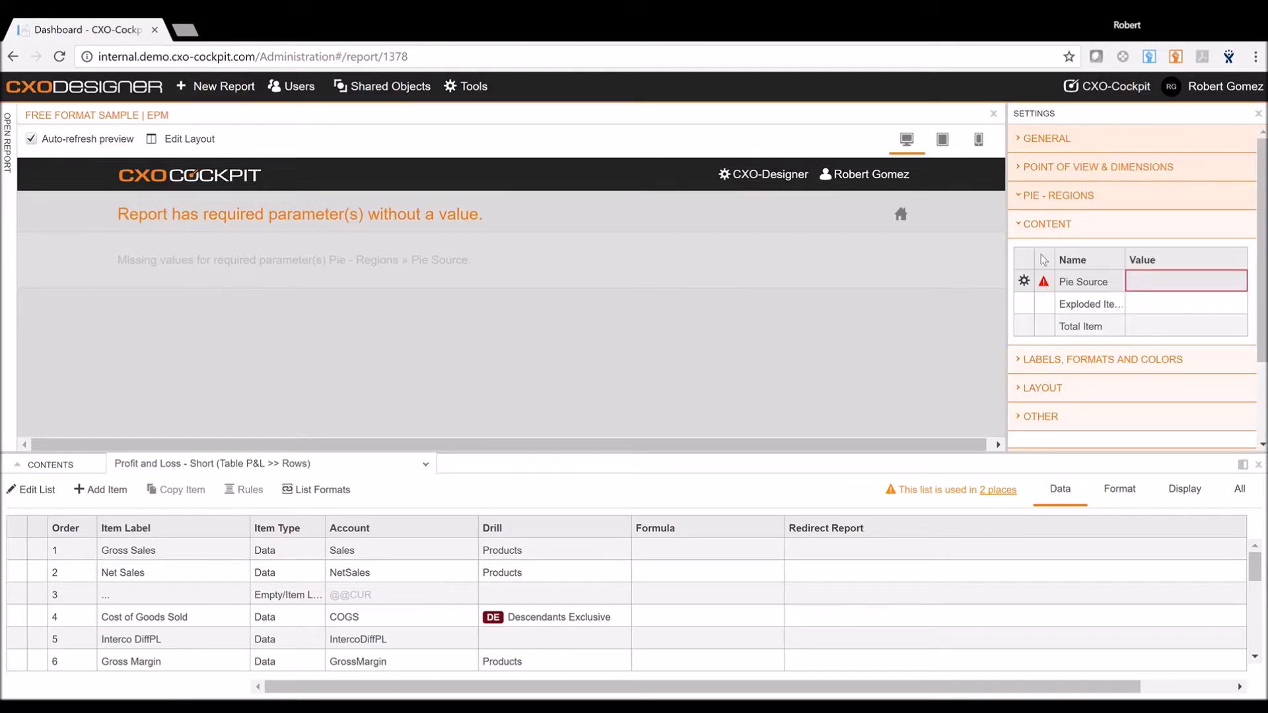
pyautogui.click(1165, 287)
pyautogui.click(196, 216)
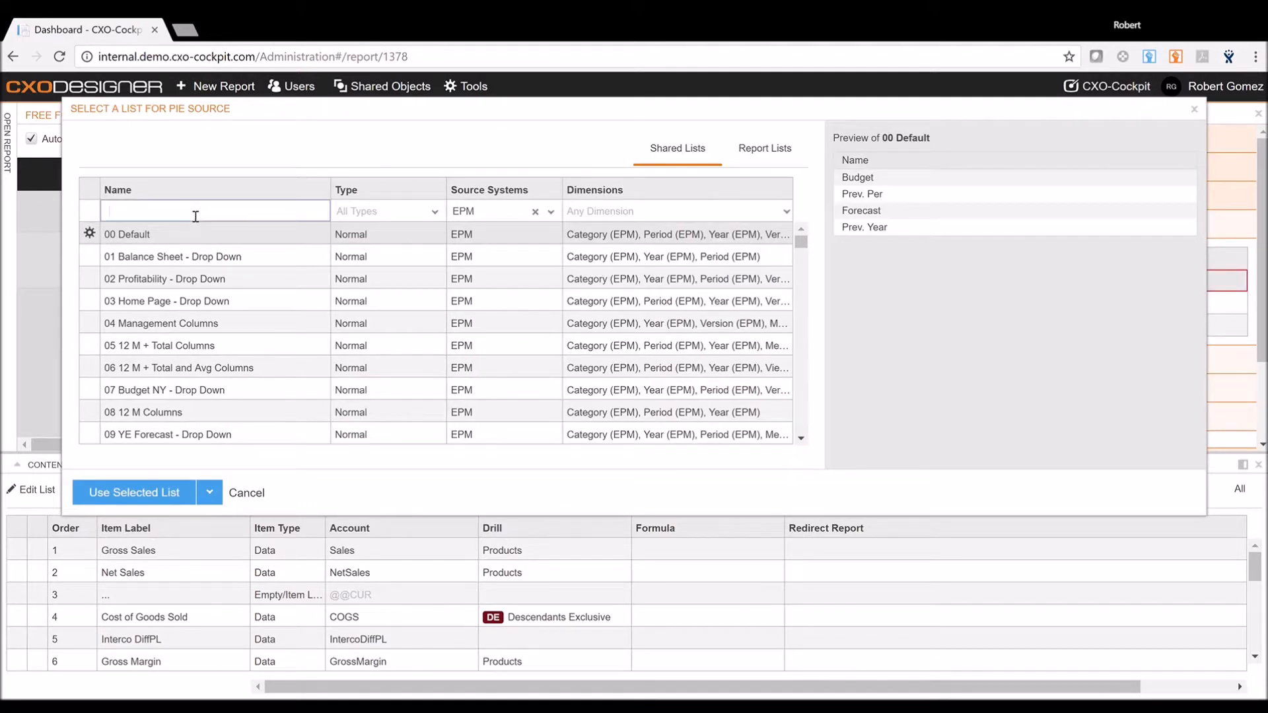
pyautogui.write('Pie')
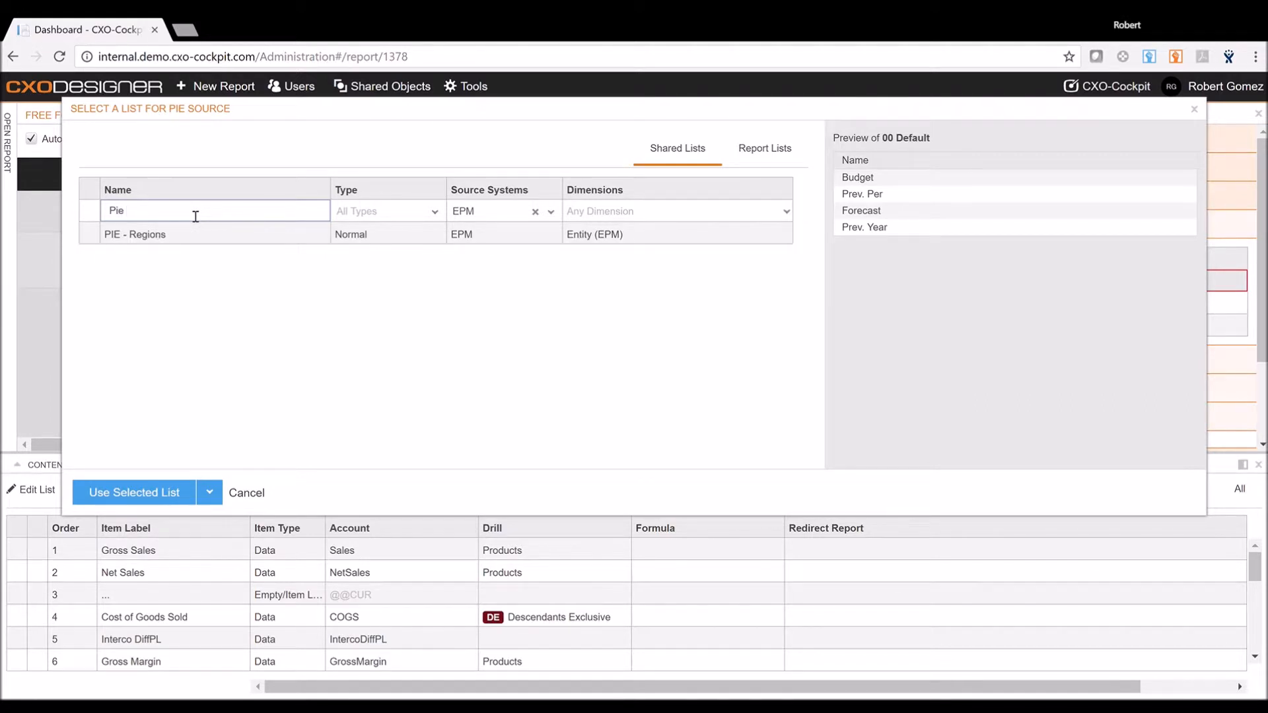
pyautogui.click(176, 231)
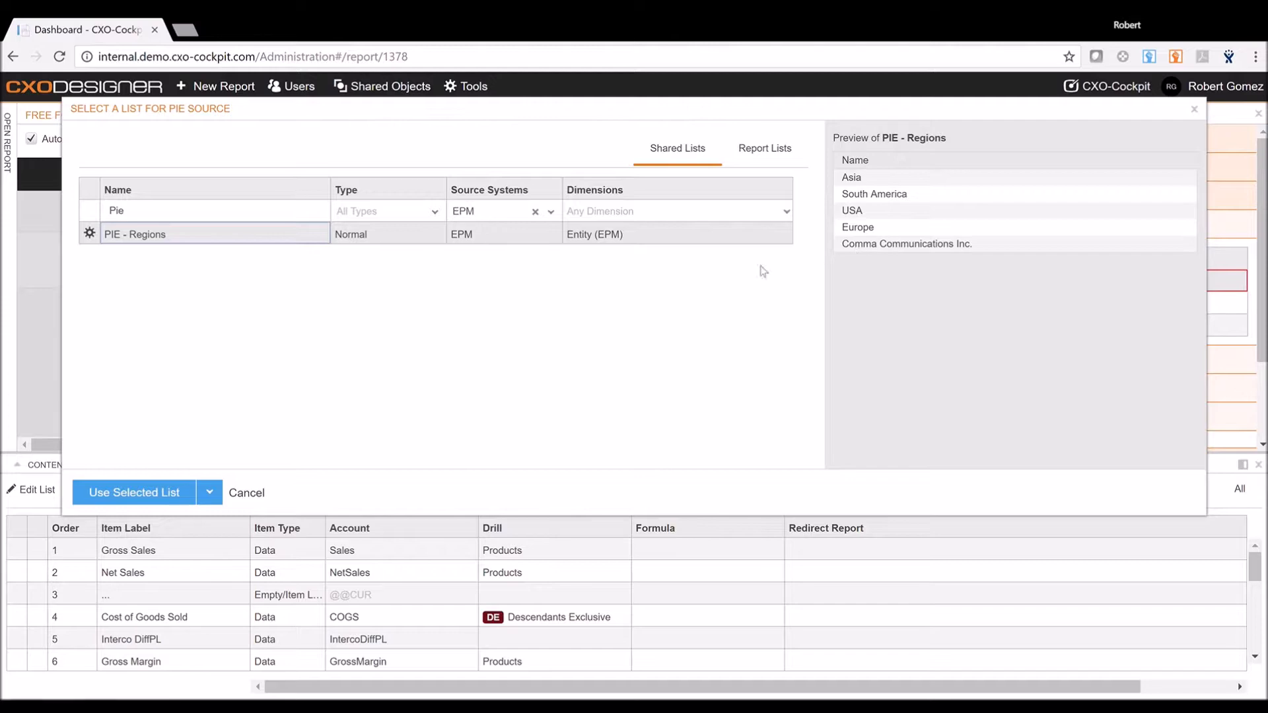
pyautogui.click(173, 493)
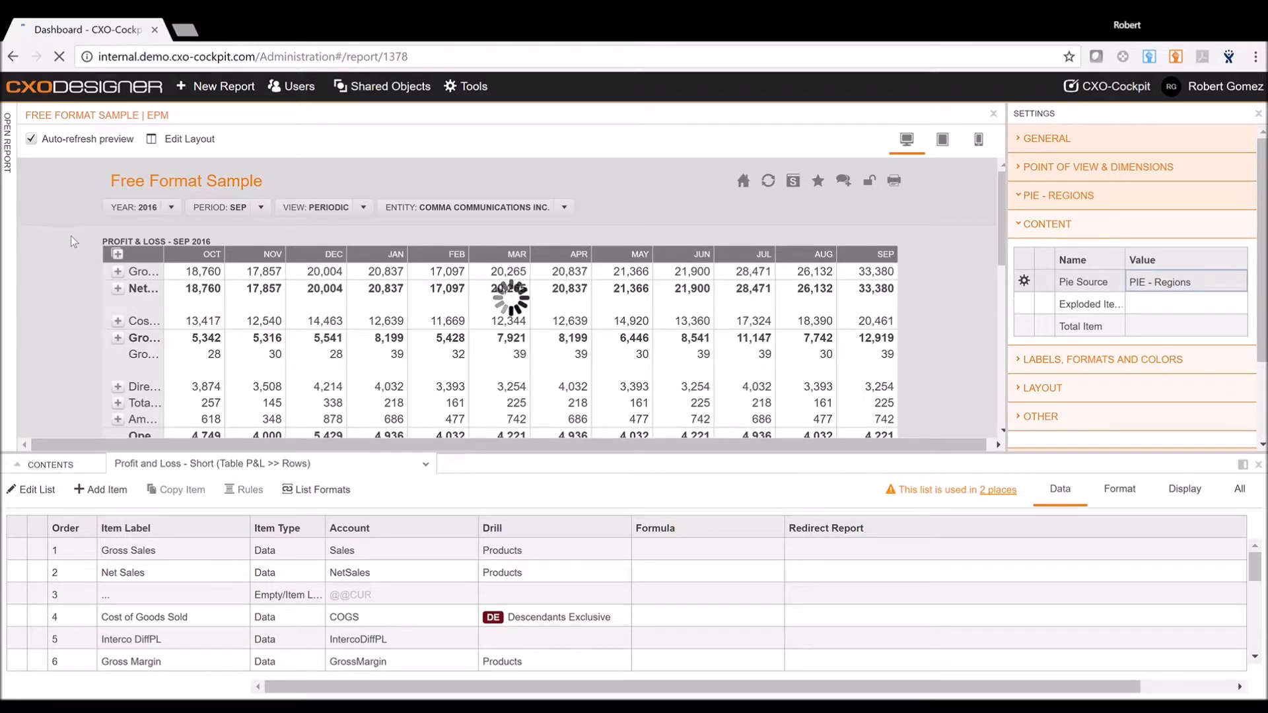
pyautogui.scroll(-3, 78, 221)
pyautogui.scroll(-5, 79, 220)
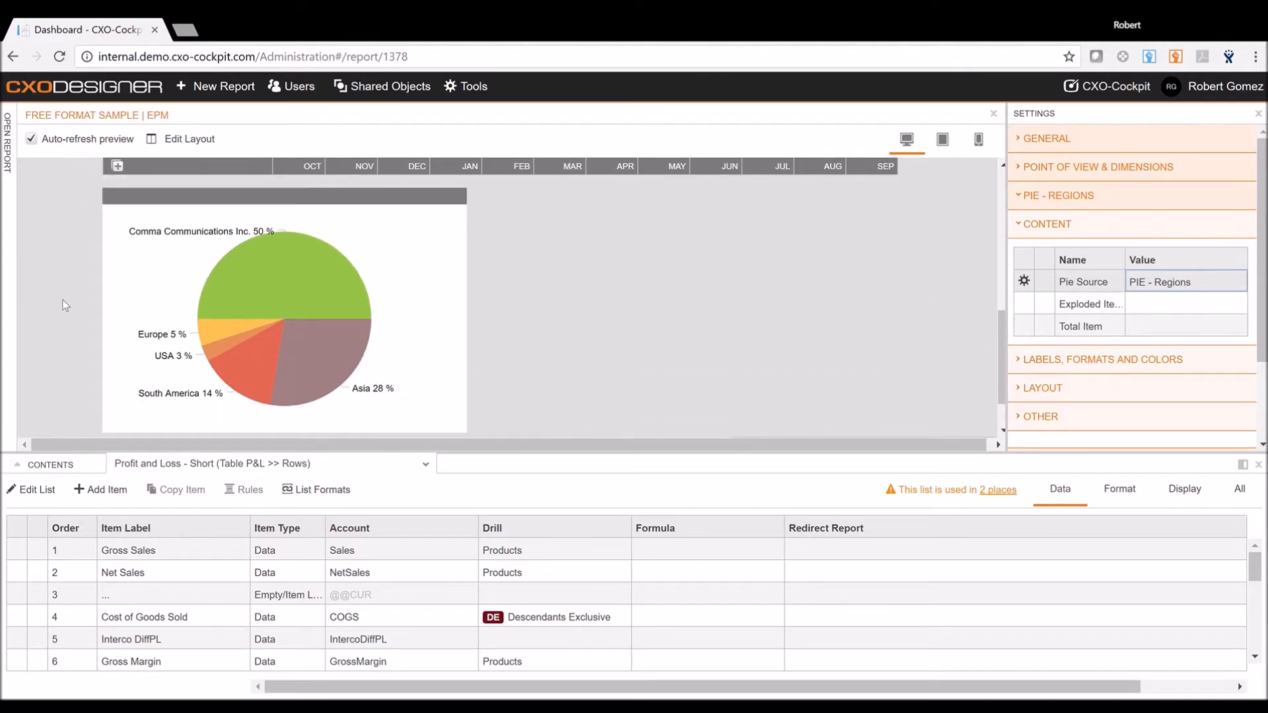
pyautogui.moveTo(275, 269)
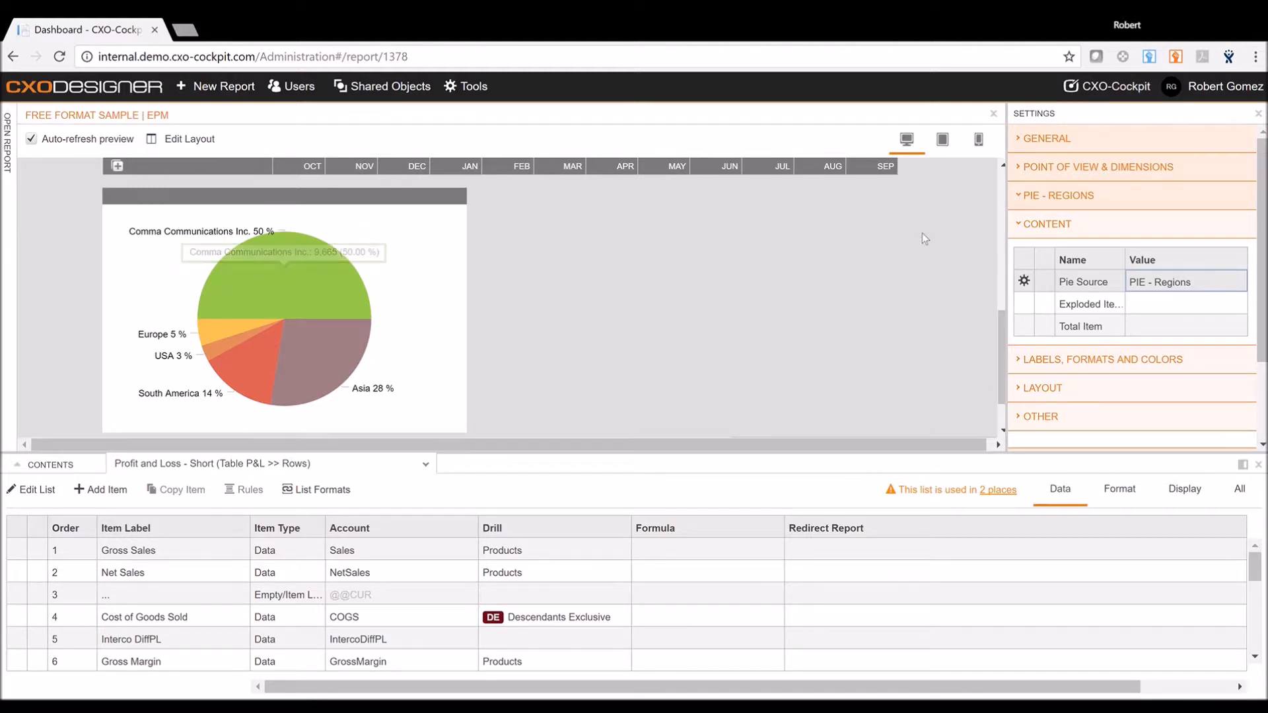
# - Set the Total Item of the Pie - Regions chart to Comma Communications Inc. and view the refreshed chart
pyautogui.click(1173, 331)
pyautogui.click(1173, 331)
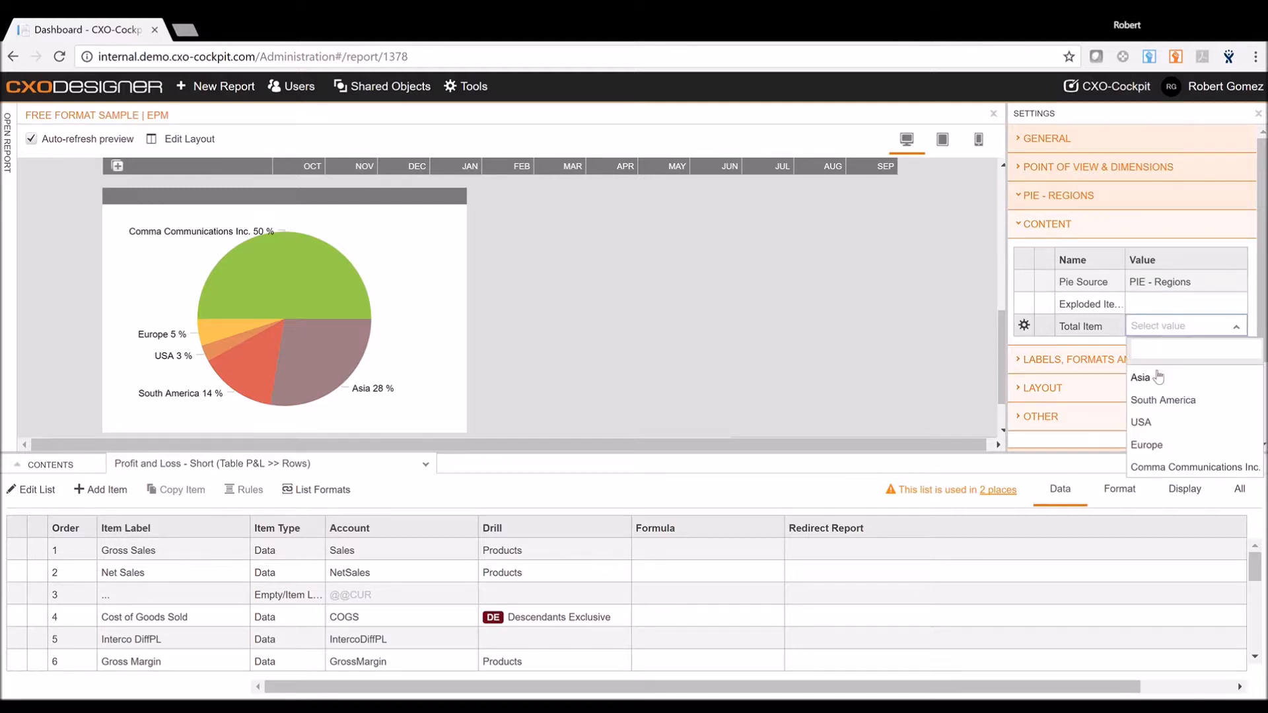
pyautogui.click(1153, 467)
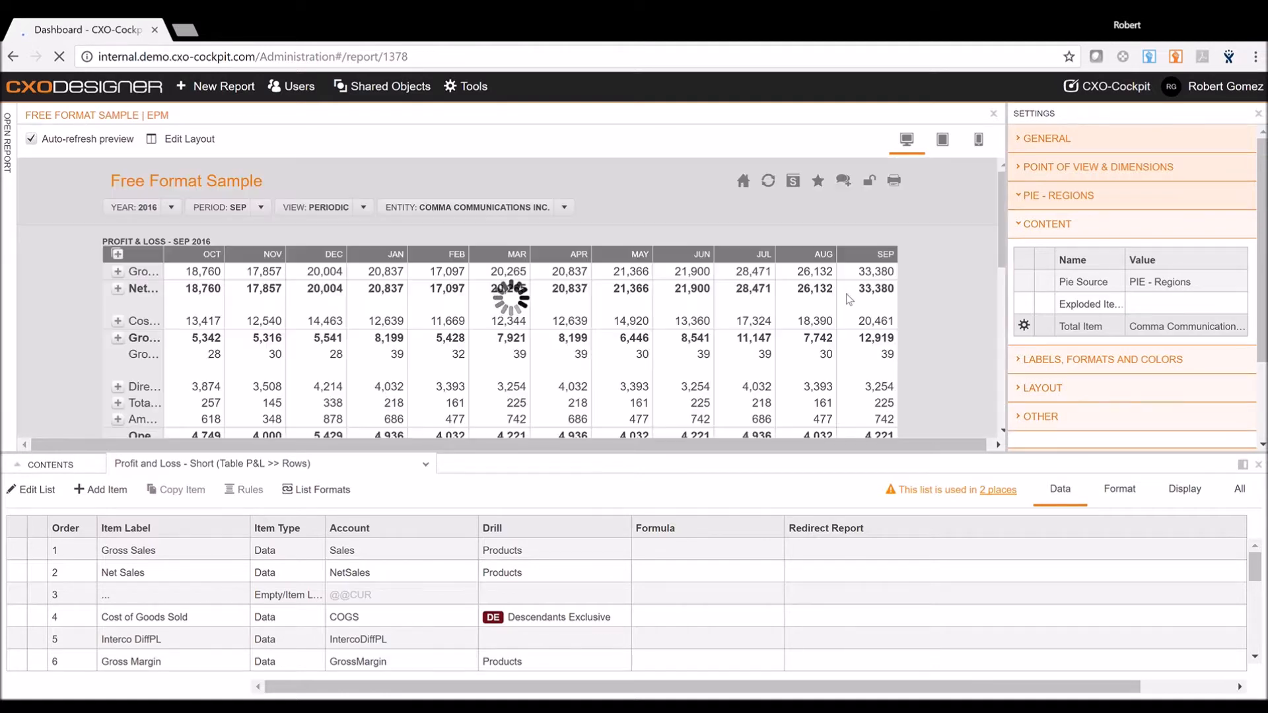
pyautogui.scroll(-5, 850, 298)
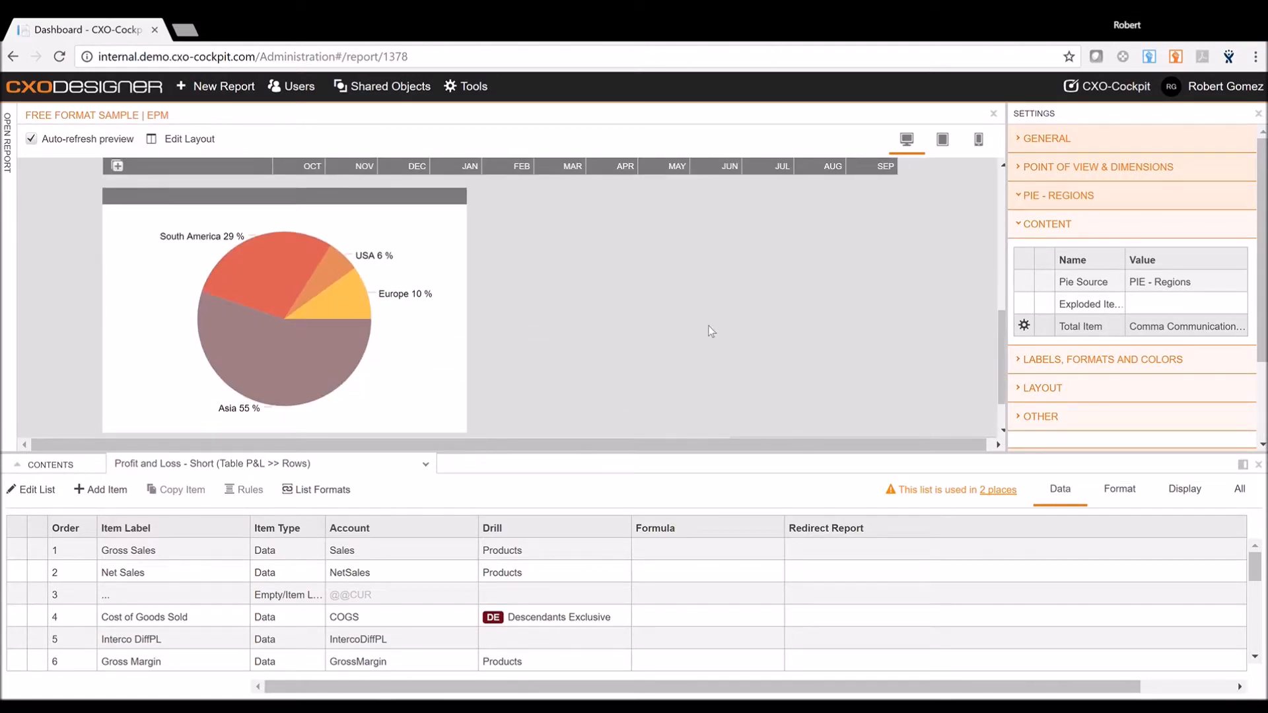
# - Set the pie legend position of the Pie - Regions chart to Right
pyautogui.click(1030, 228)
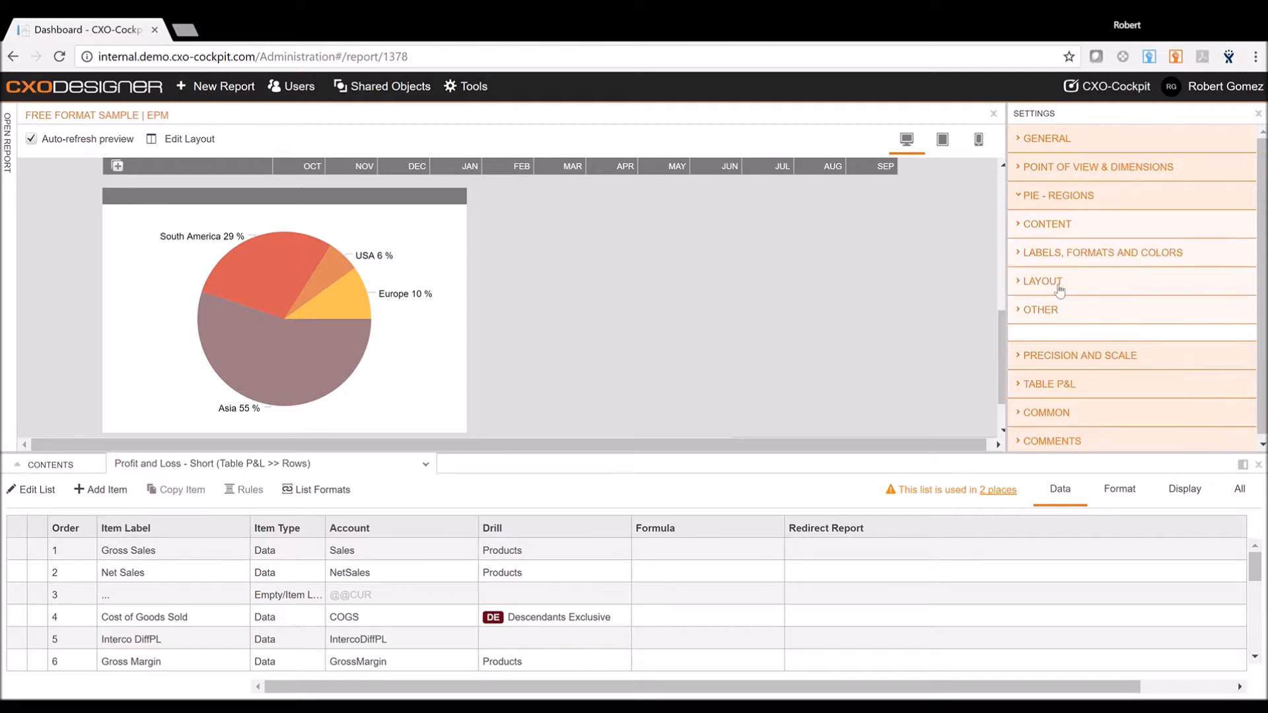
pyautogui.click(1027, 310)
pyautogui.scroll(-1, 1028, 311)
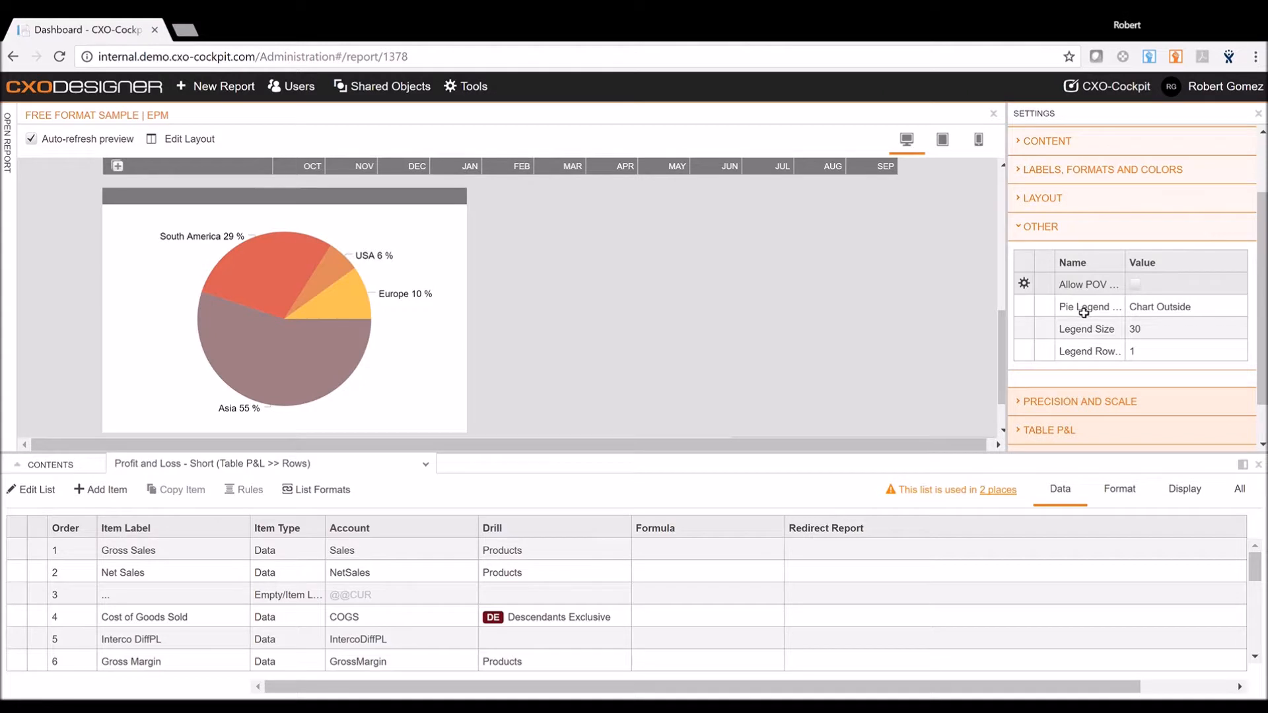
pyautogui.click(1179, 309)
pyautogui.click(1179, 308)
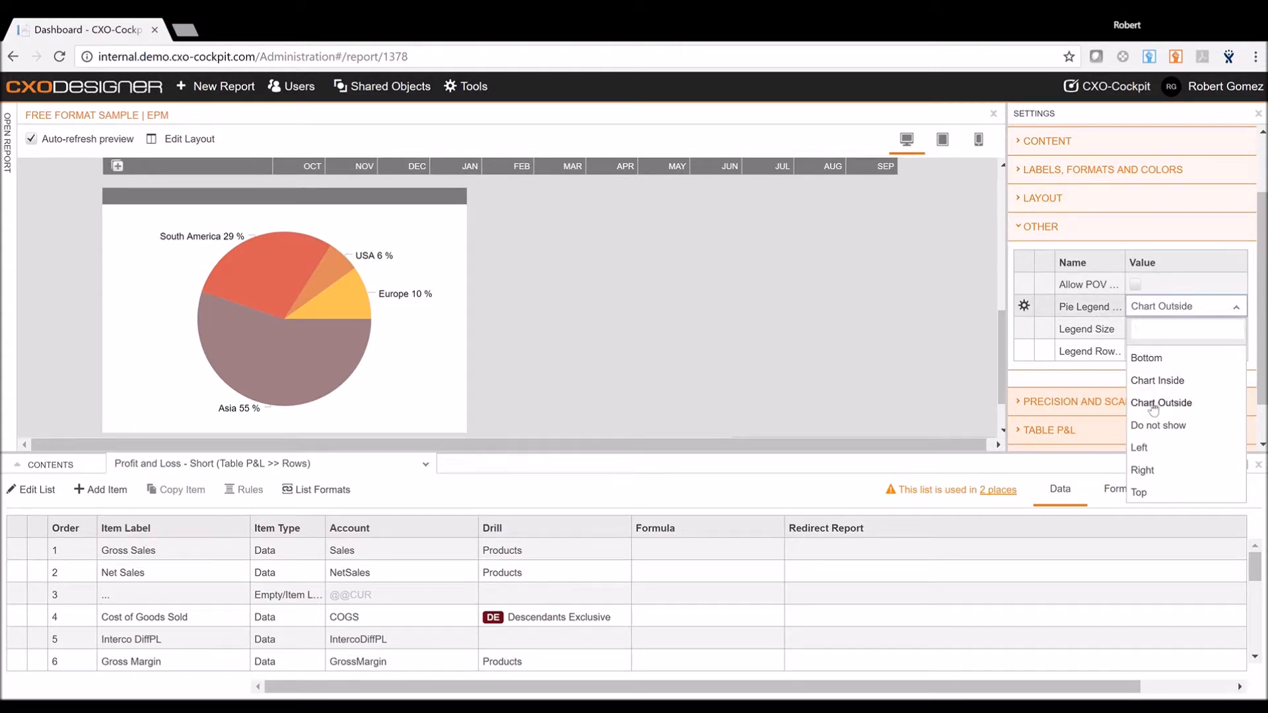
pyautogui.click(1148, 470)
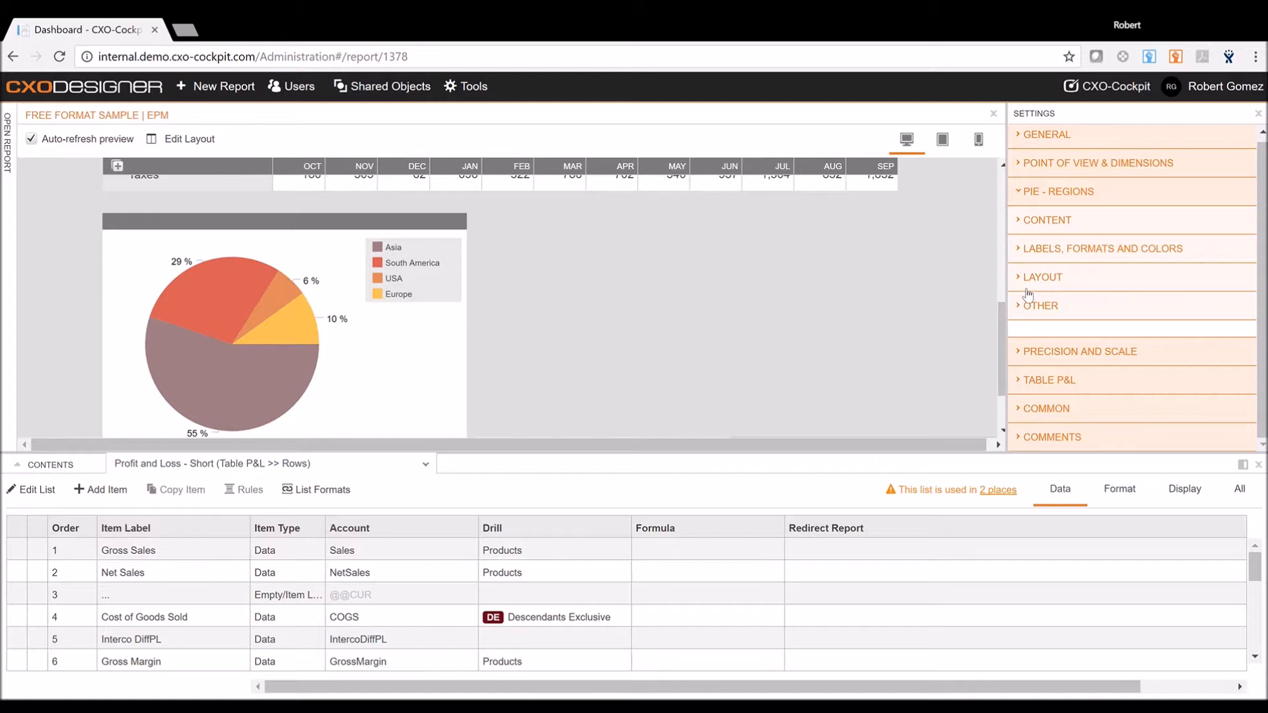
# - Set the pie radius of the Pie - Regions chart to 90 and review the chart in the preview
pyautogui.click(1025, 276)
pyautogui.click(1151, 393)
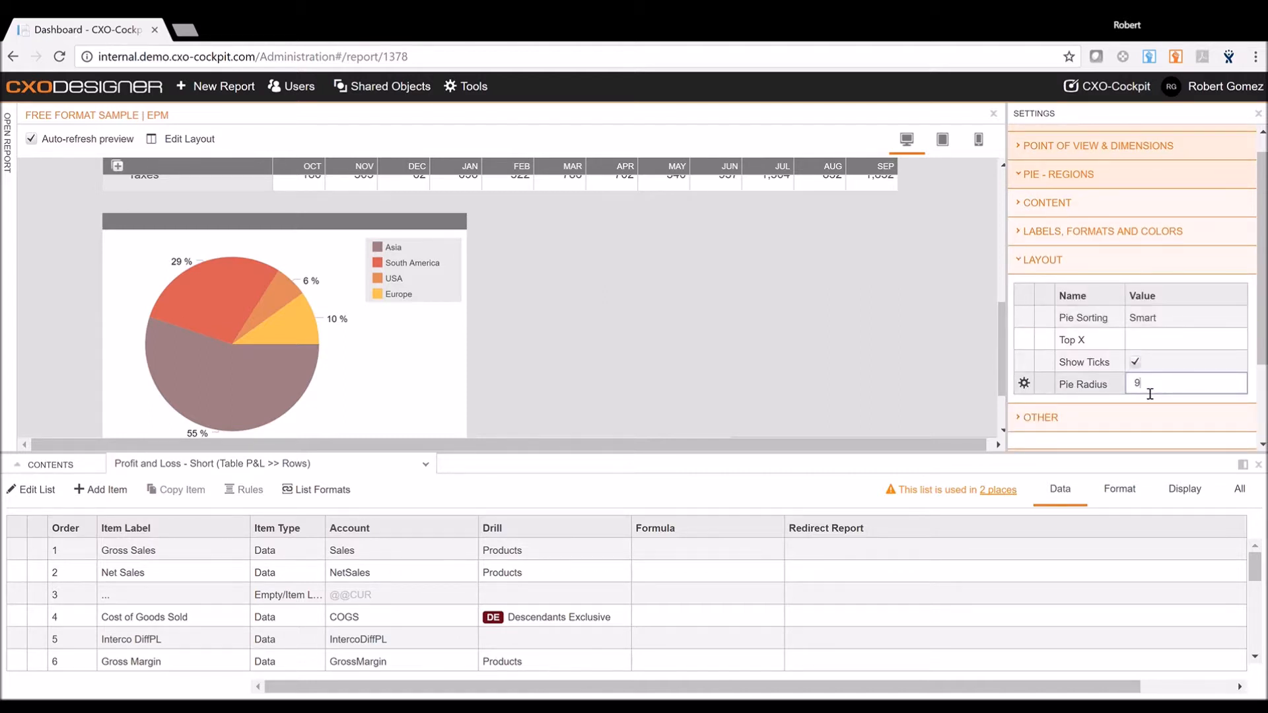
pyautogui.press('Return')
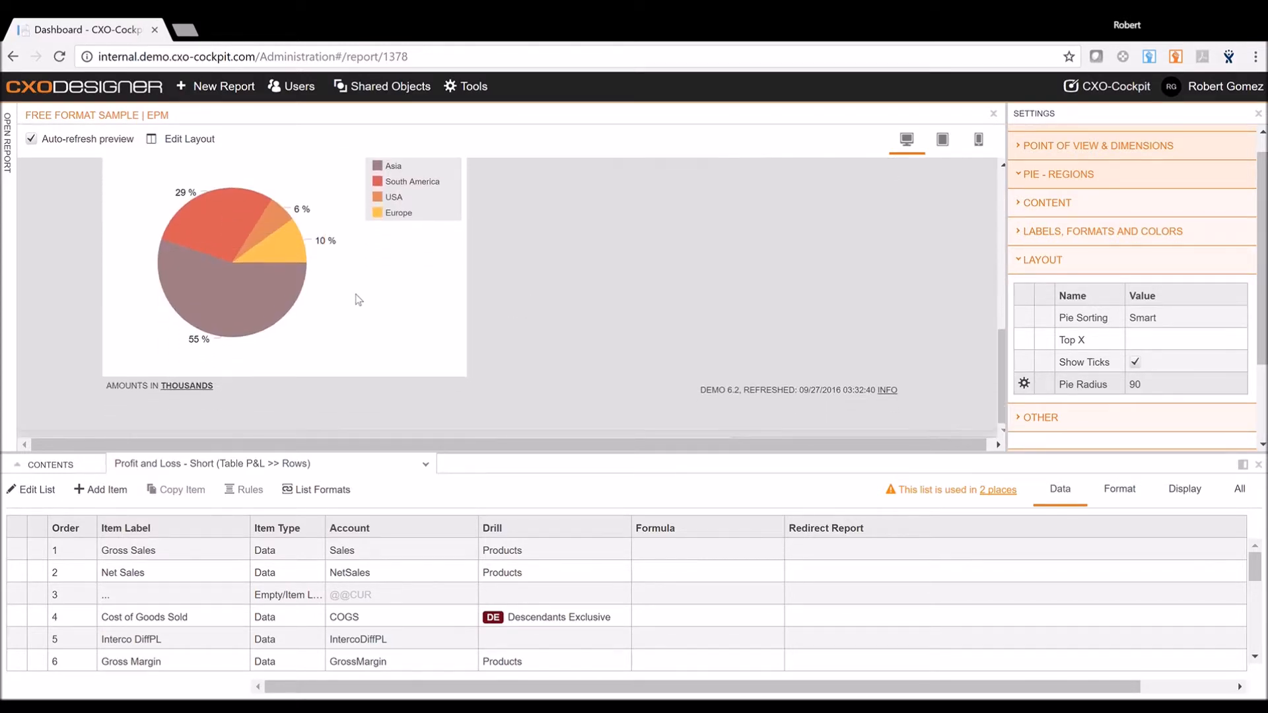
pyautogui.scroll(2, 423, 287)
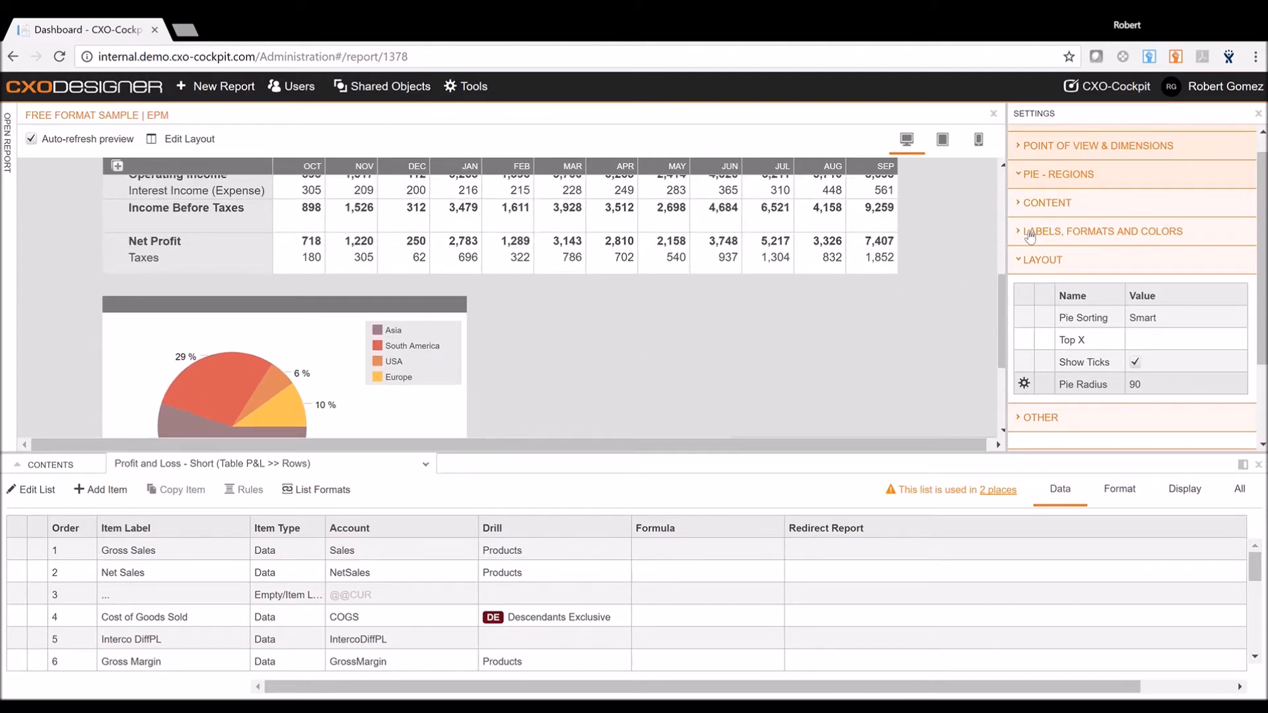
# - Set the title of the Pie - Regions chart to "Split By Region"
pyautogui.click(1056, 232)
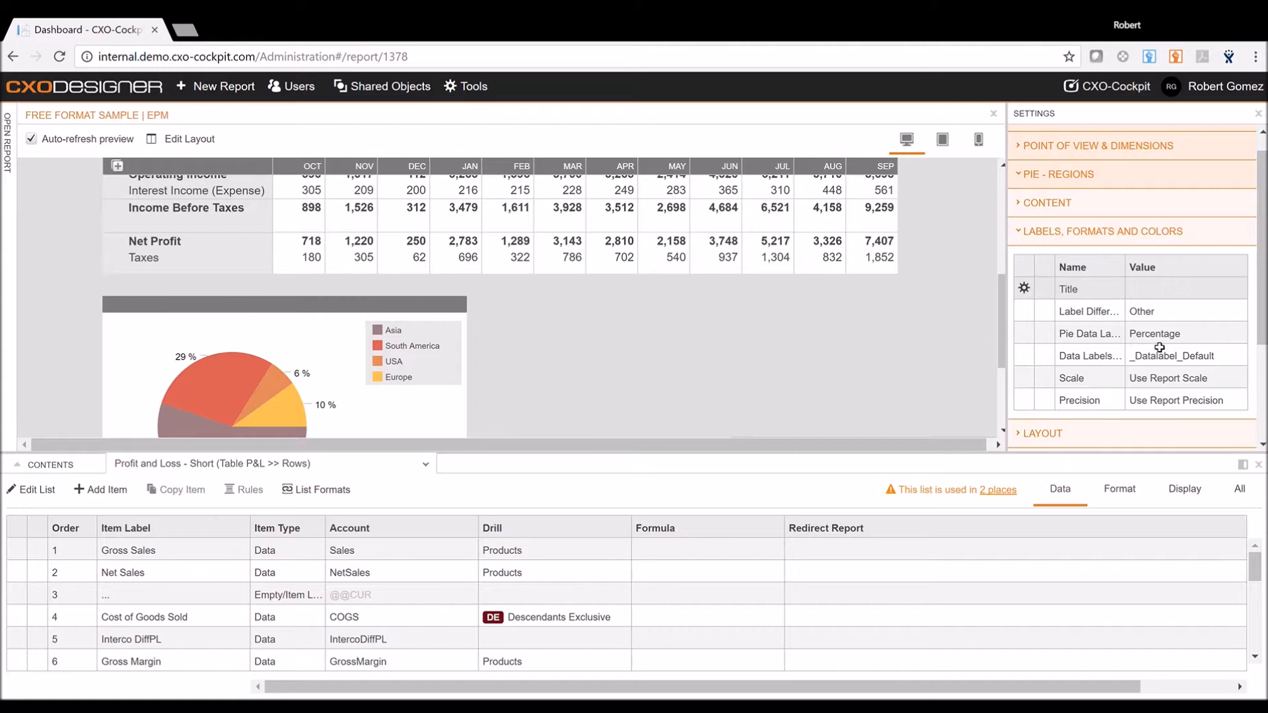
pyautogui.click(1153, 294)
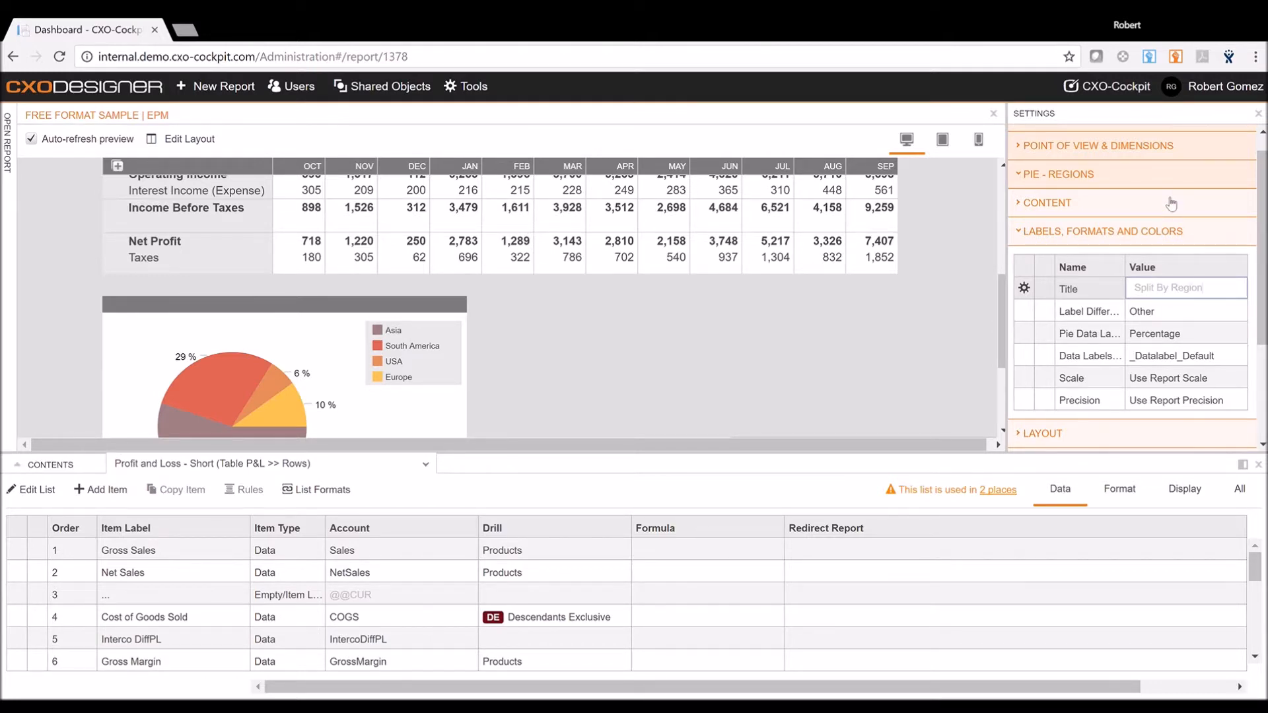
pyautogui.click(855, 319)
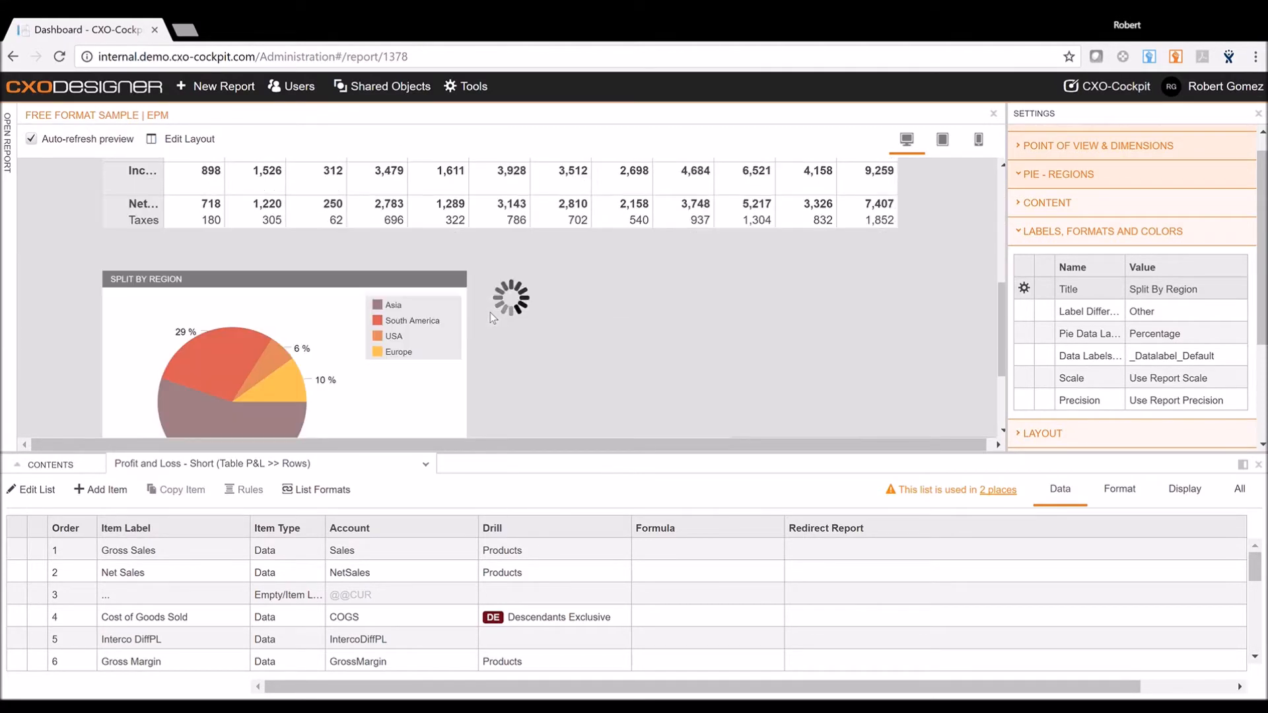
# - Add a Bars And Lines Chart control beside Pie - Regions in the layout, about 510 wide and 295 high, below the P&L table
pyautogui.scroll(-1, 496, 312)
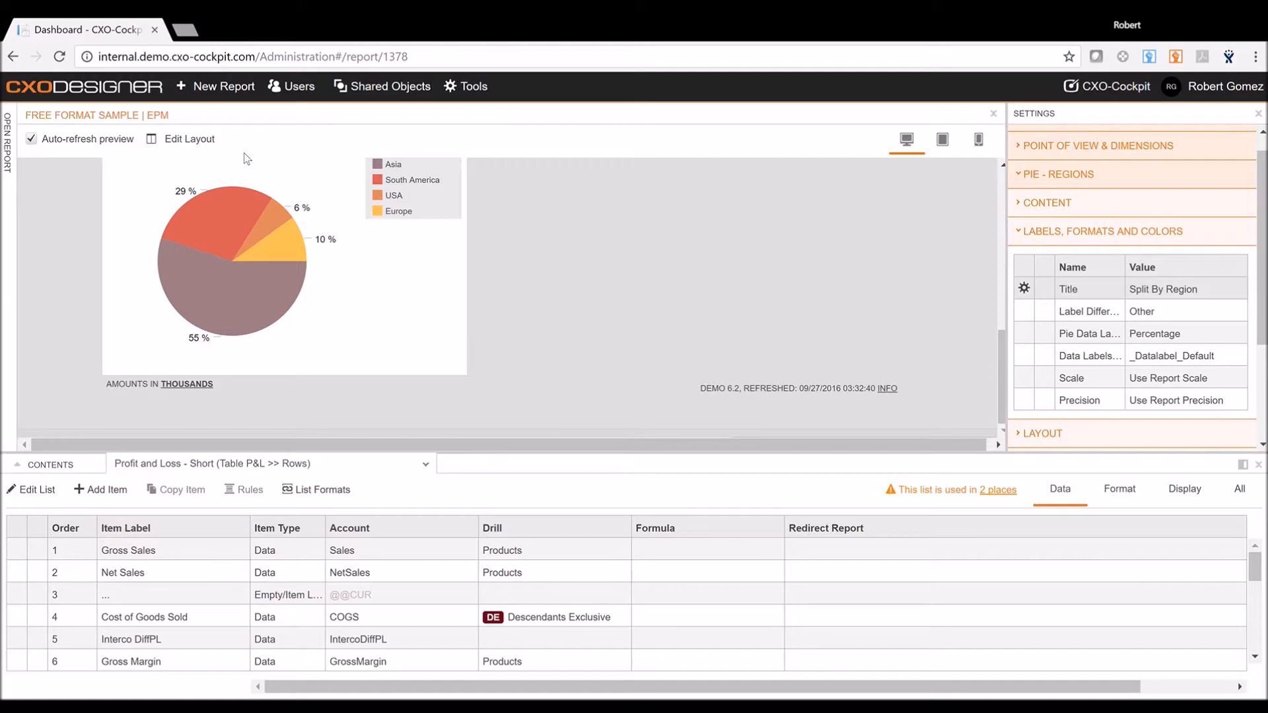
pyautogui.click(184, 142)
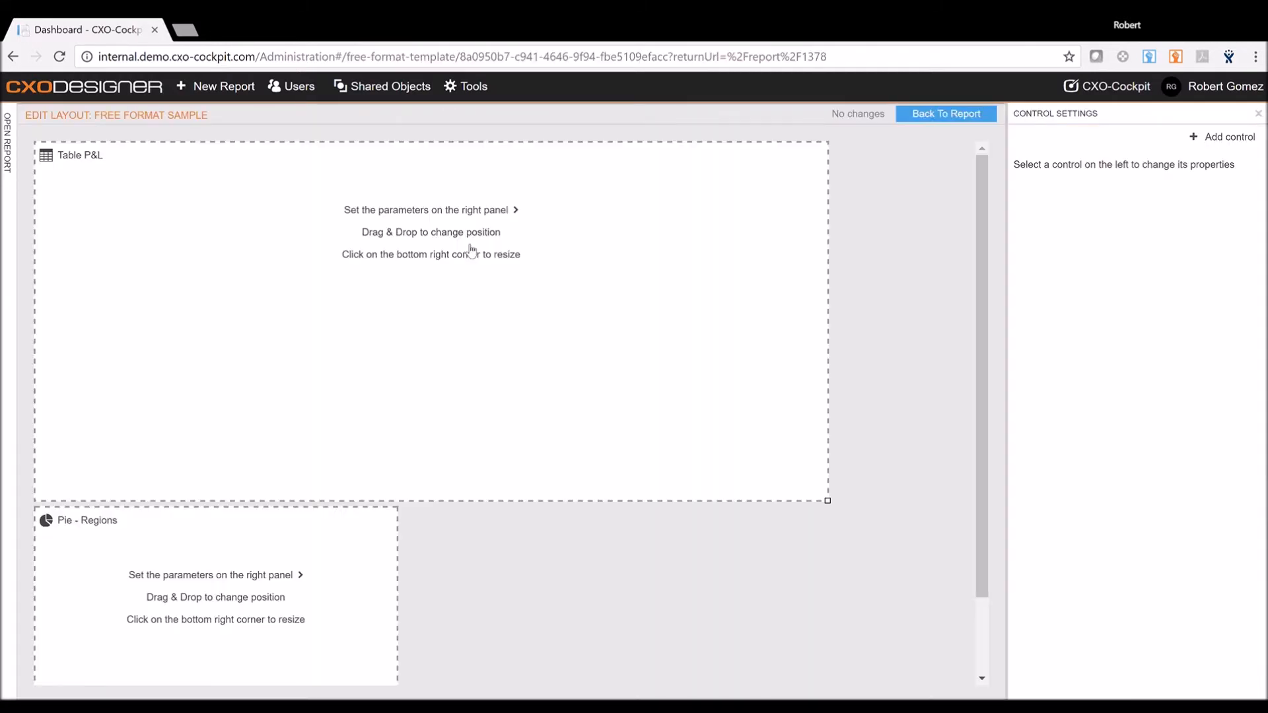
pyautogui.scroll(-2, 677, 327)
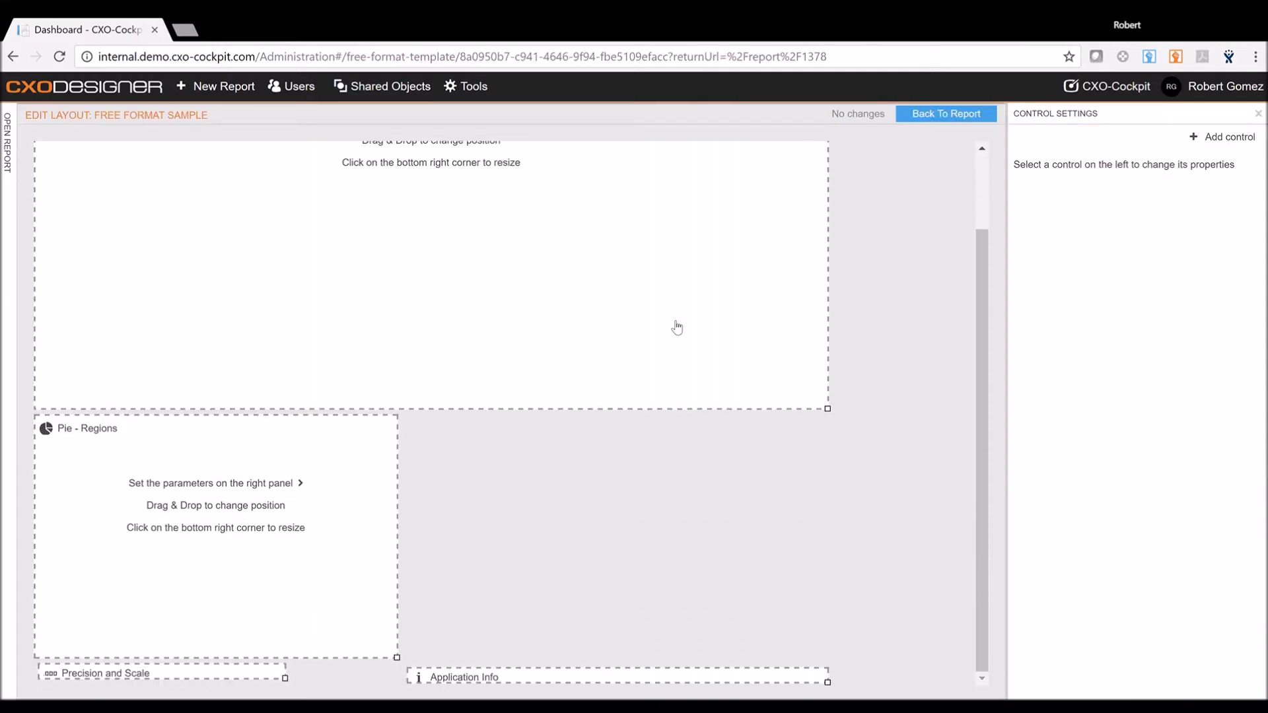
pyautogui.click(1227, 137)
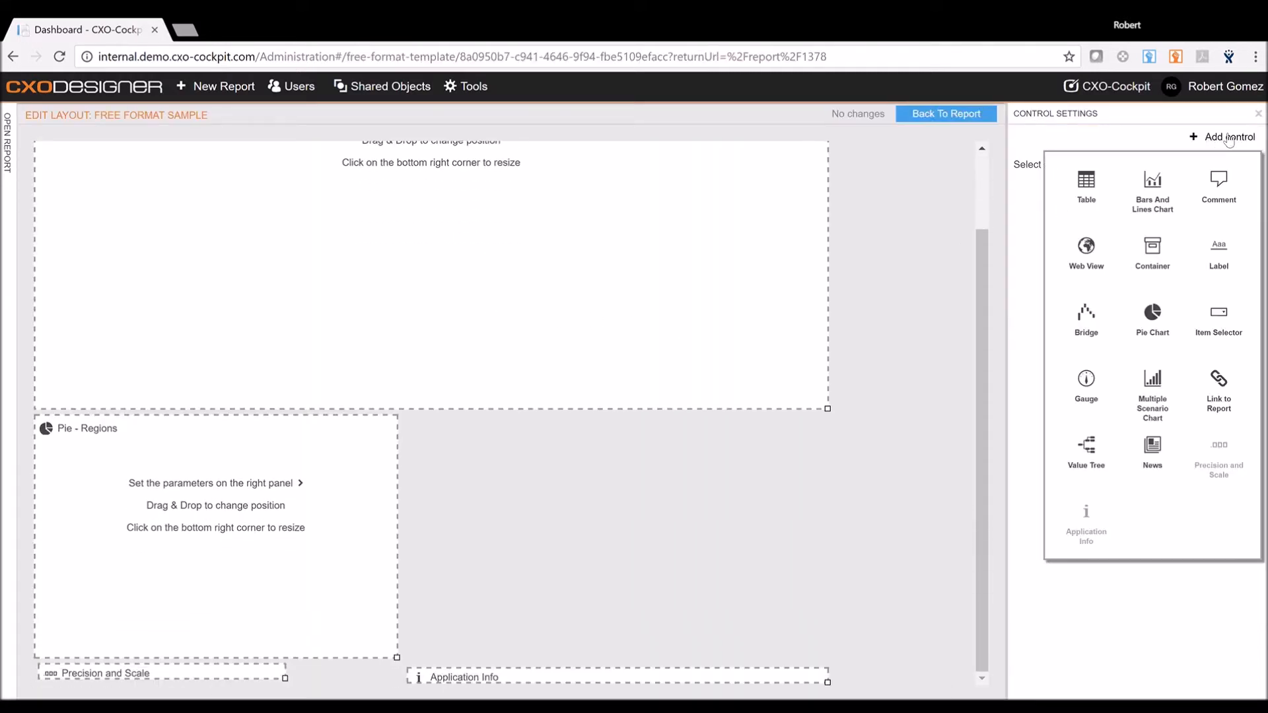
pyautogui.click(1161, 197)
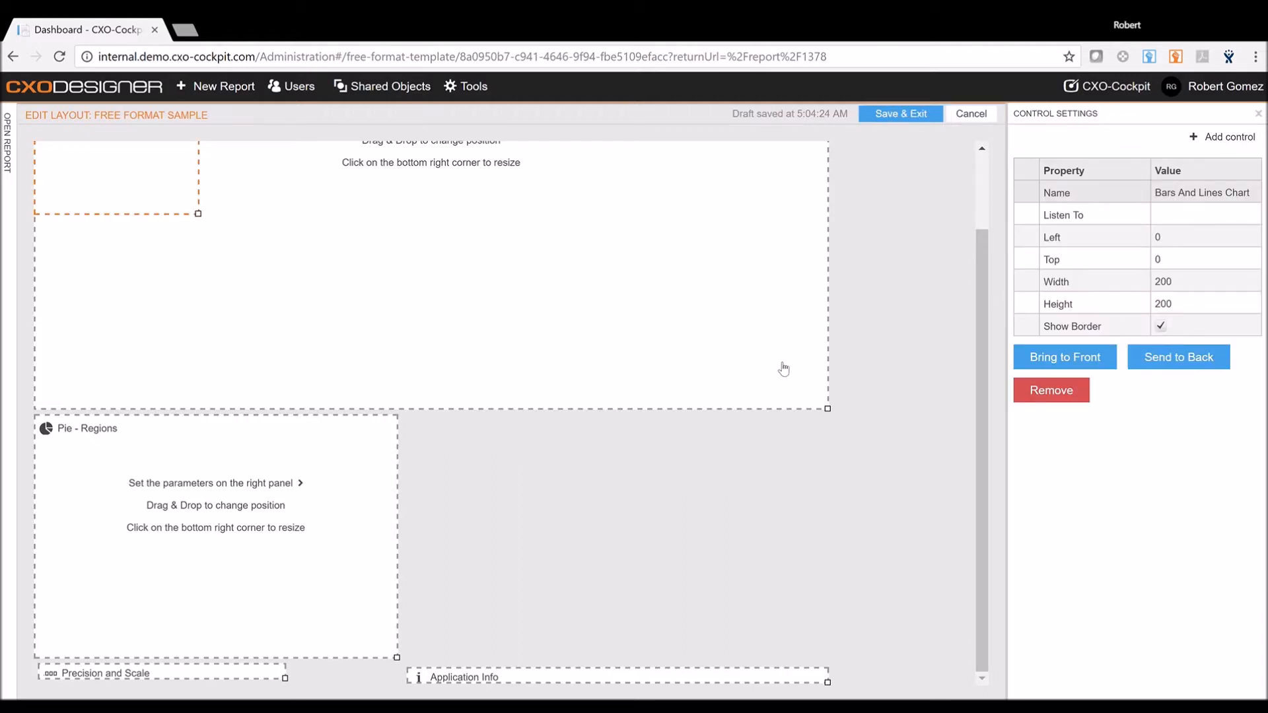
pyautogui.moveTo(152, 191); pyautogui.dragTo(521, 421)
pyautogui.moveTo(571, 579); pyautogui.dragTo(825, 656)
pyautogui.moveTo(829, 660); pyautogui.dragTo(830, 657)
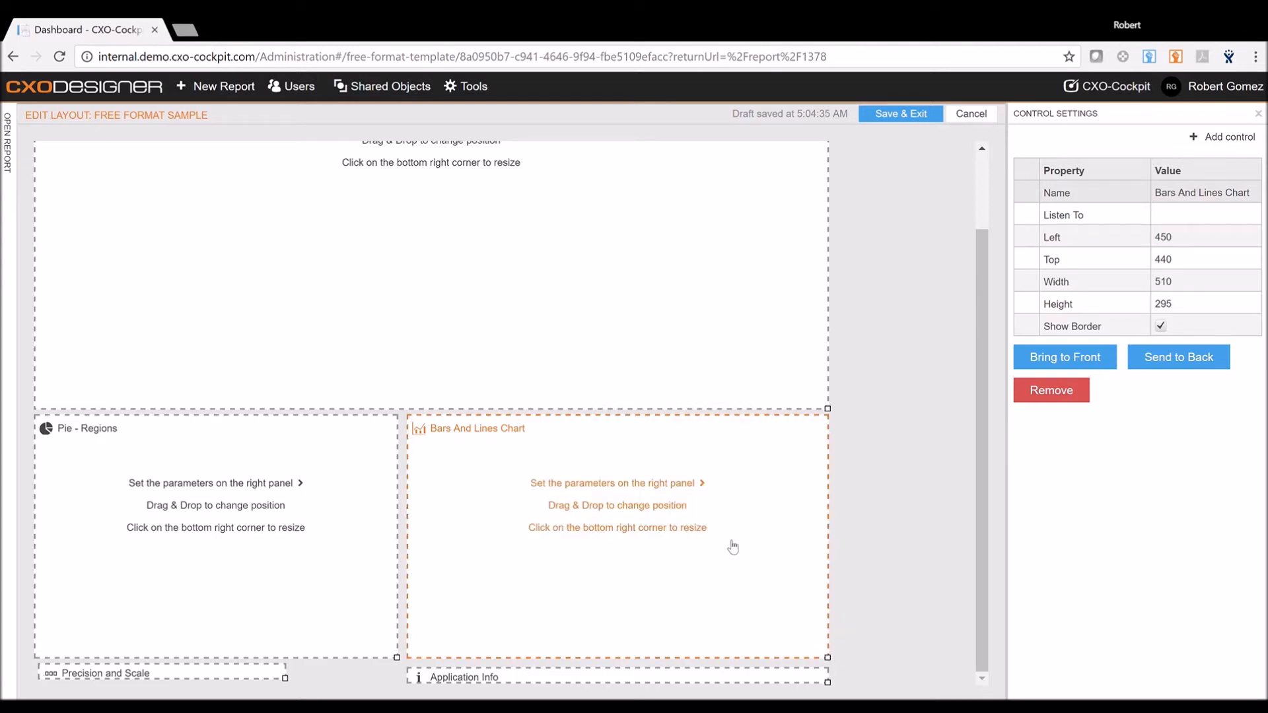
# - Rename the new chart control to "Bar - Actual vs FCST"
pyautogui.click(1189, 199)
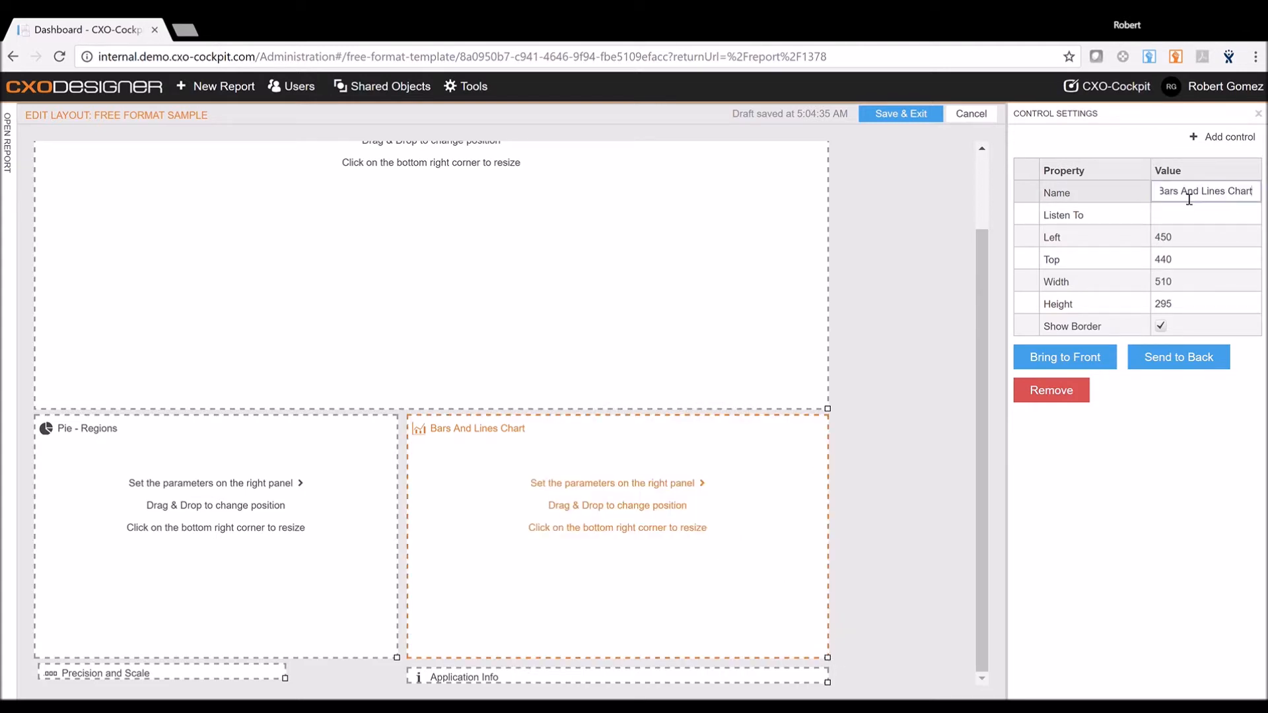
pyautogui.moveTo(1261, 196); pyautogui.dragTo(1128, 193)
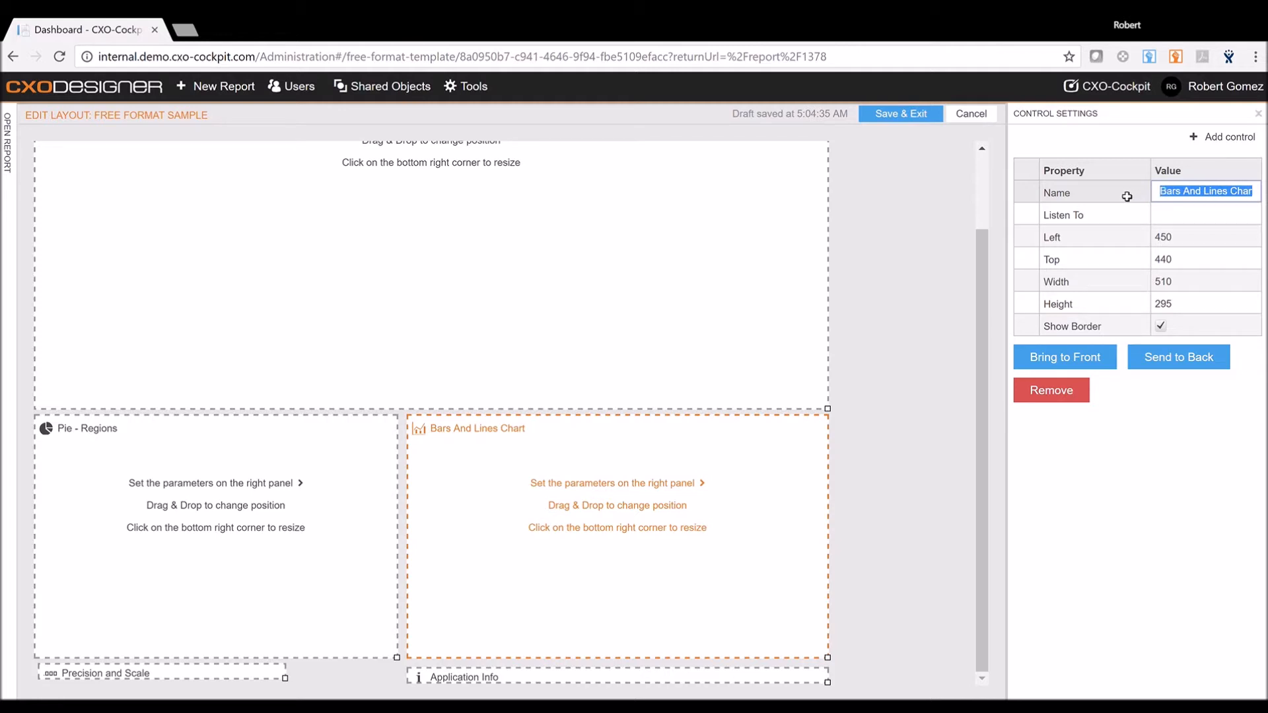
pyautogui.write('Bar - Actual')
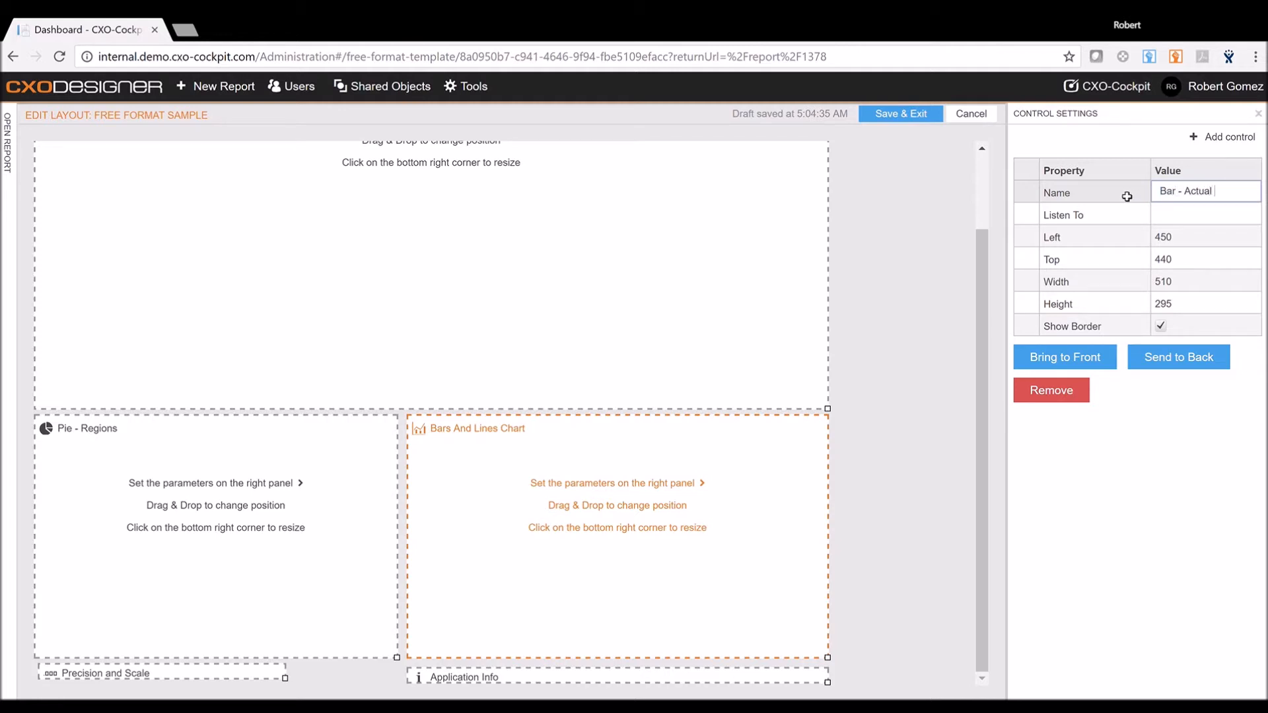
pyautogui.write(' vs FCST')
pyautogui.press('Return')
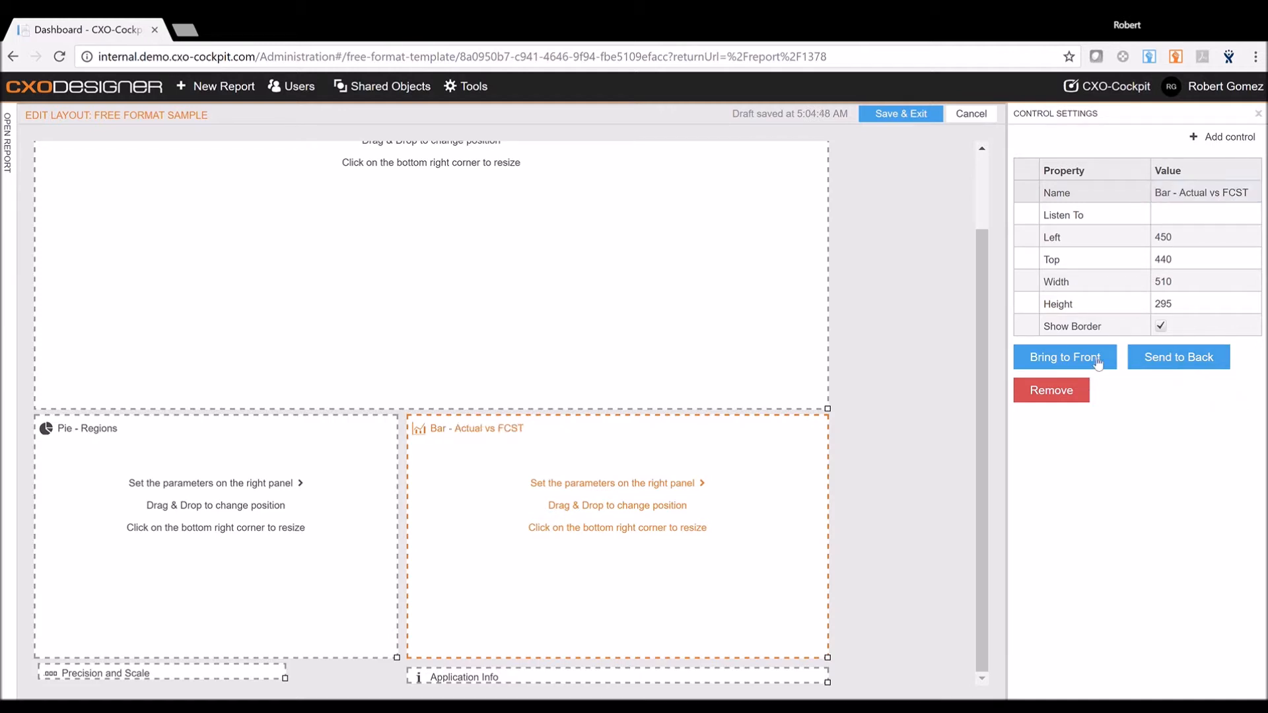
# - Make the Bar - Actual vs FCST control listen to Table P&L, then save the layout and return to the report
pyautogui.click(1197, 222)
pyautogui.click(1196, 221)
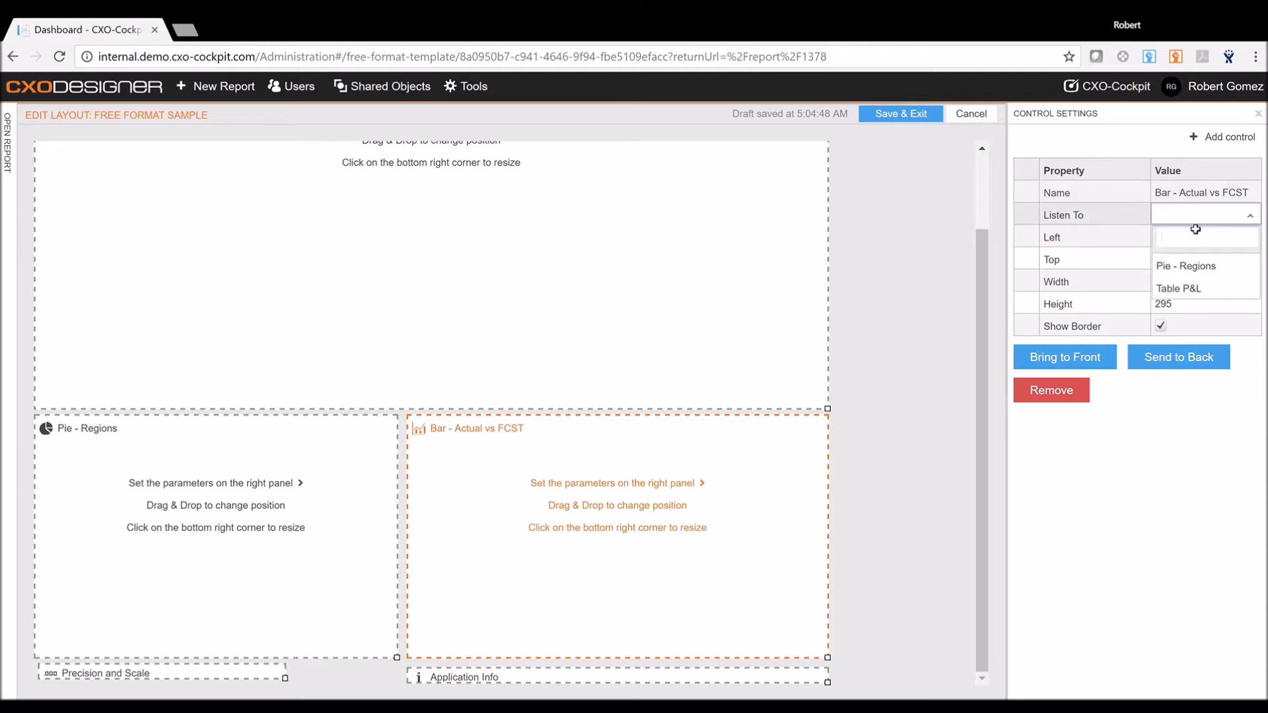
pyautogui.click(1187, 291)
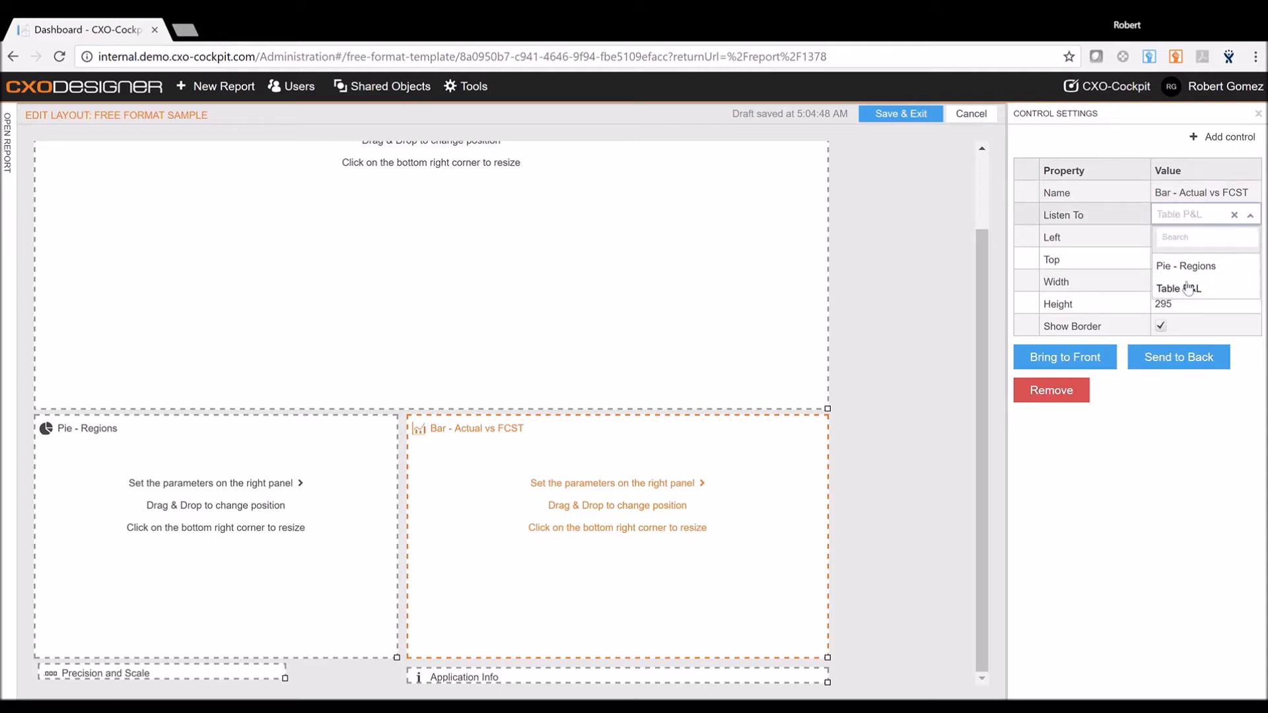
pyautogui.click(1151, 412)
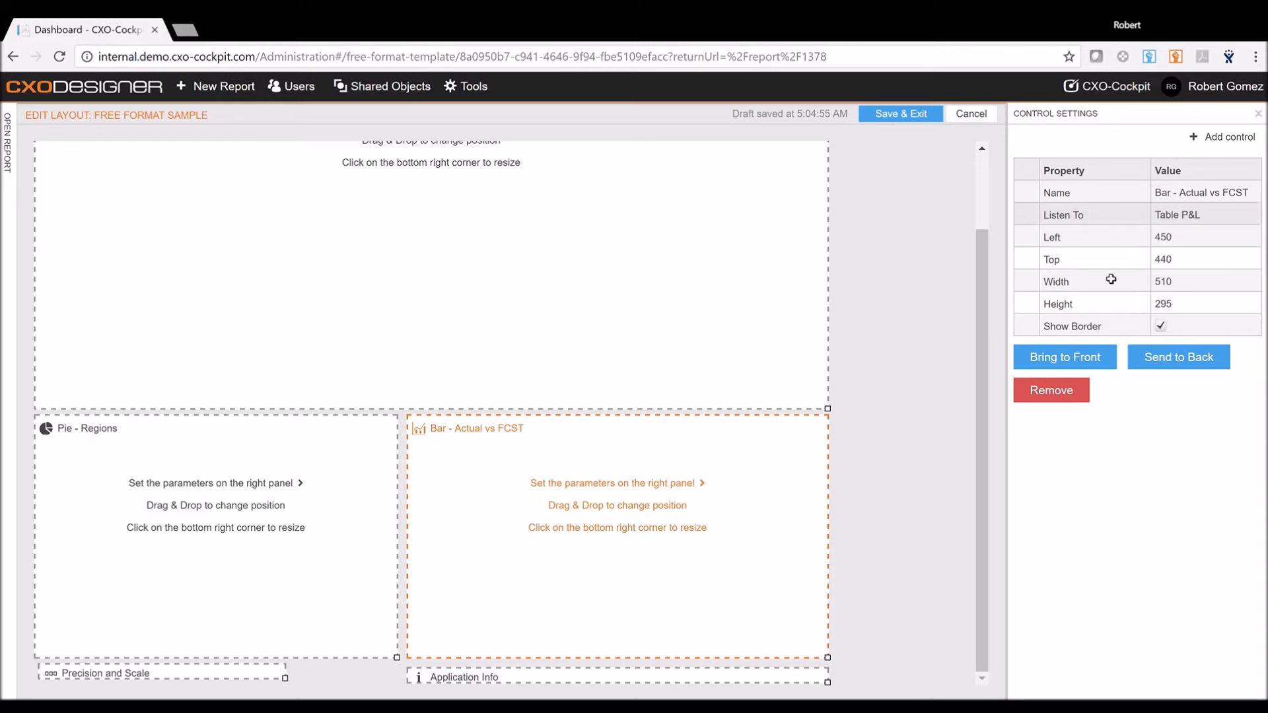
pyautogui.click(923, 119)
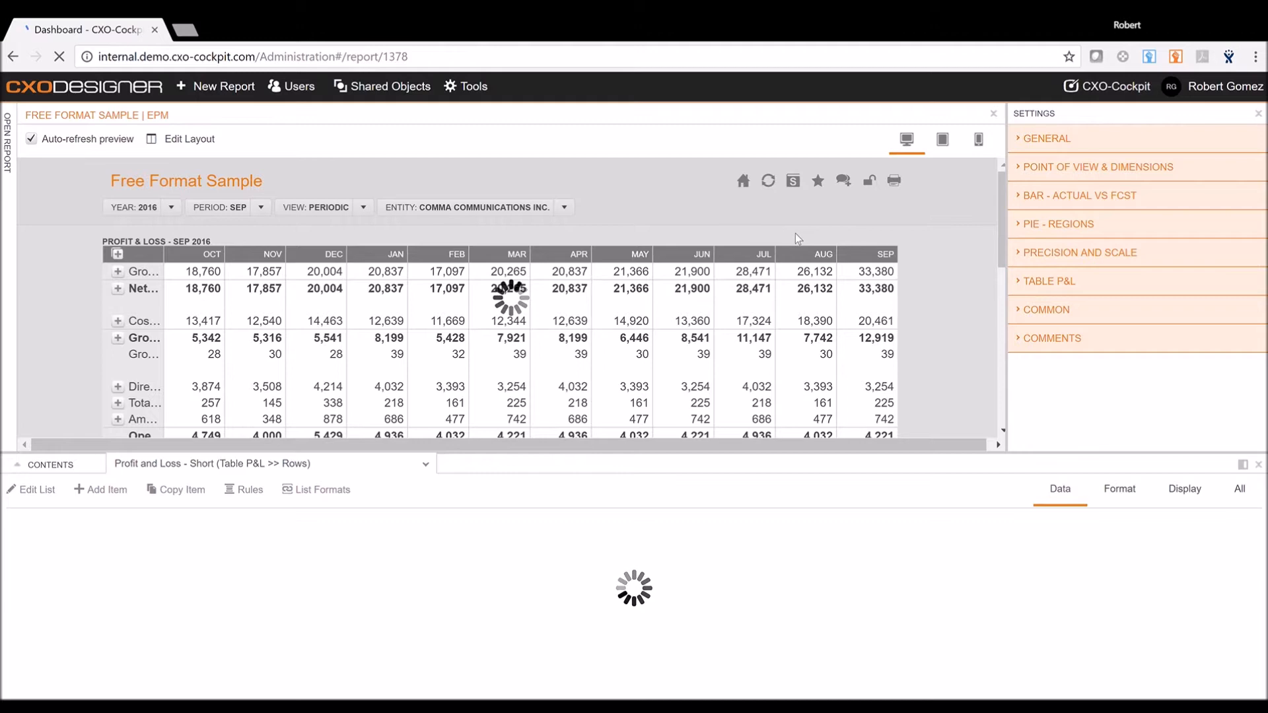
# - Set the chart title of Bar - Actual vs FCST to "Actual vs FCST" in its main settings
pyautogui.scroll(-2, 937, 224)
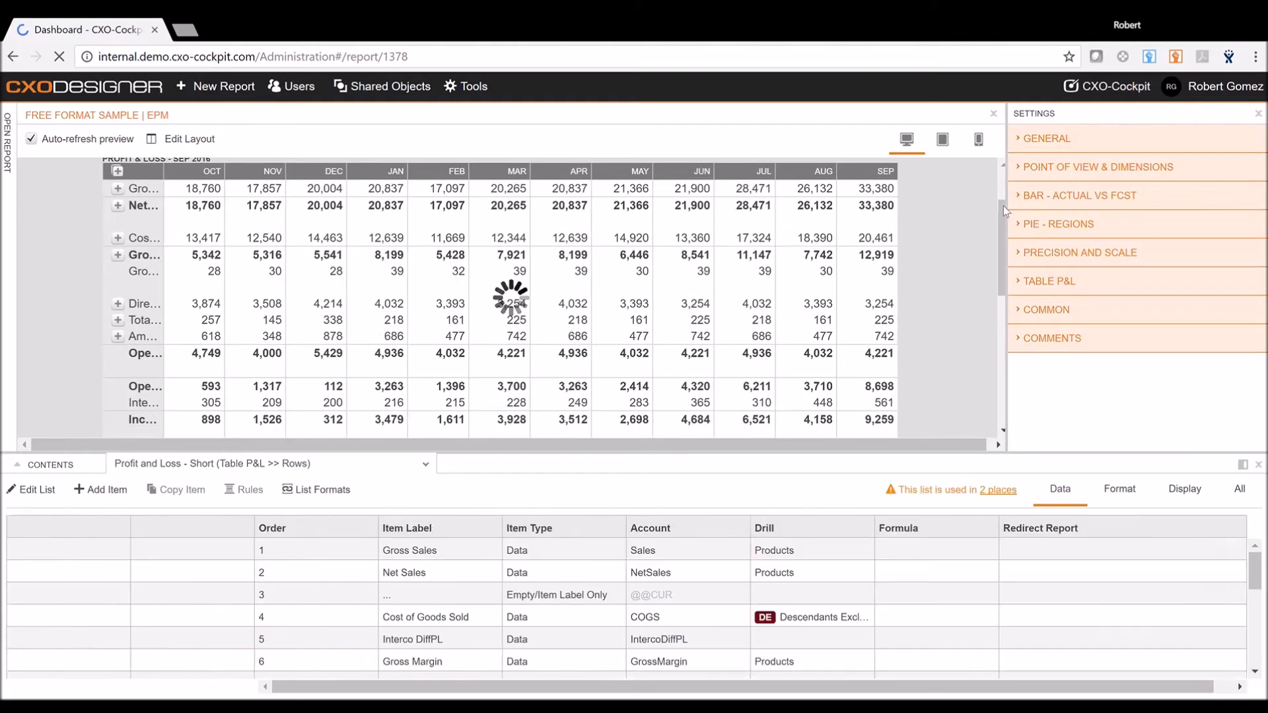
pyautogui.scroll(-8, 889, 240)
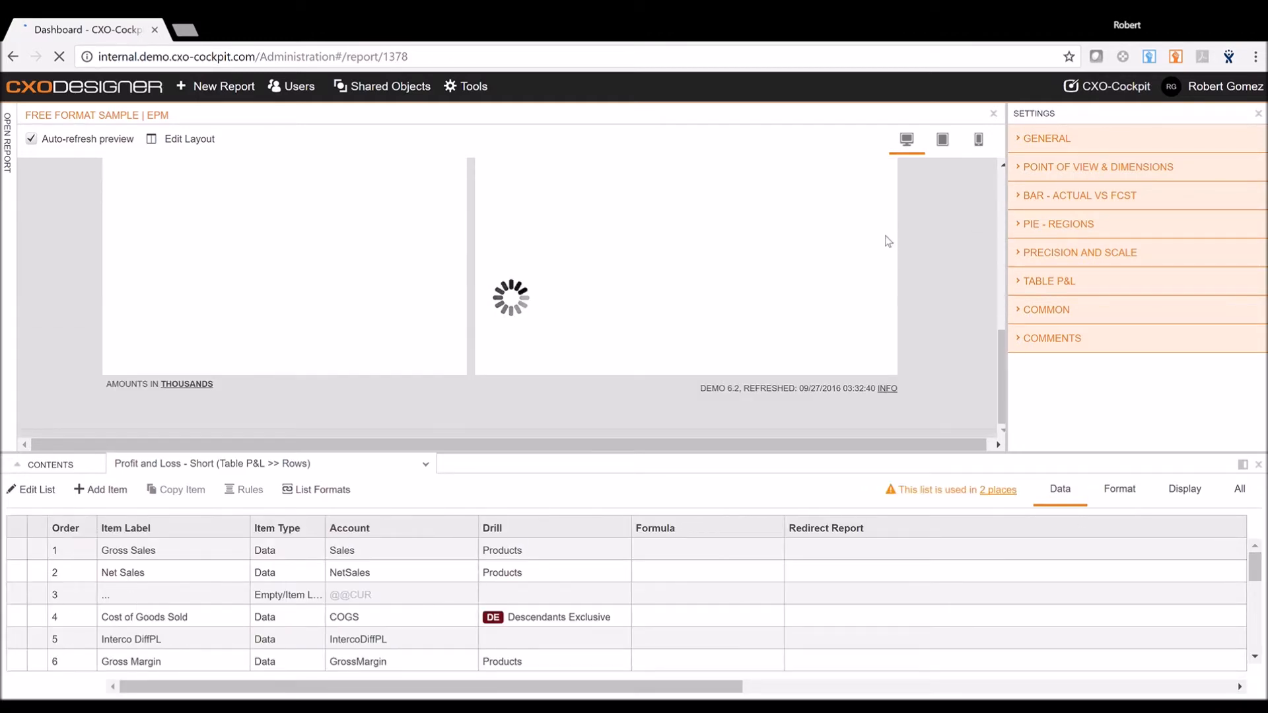
pyautogui.click(1023, 198)
pyautogui.click(1051, 224)
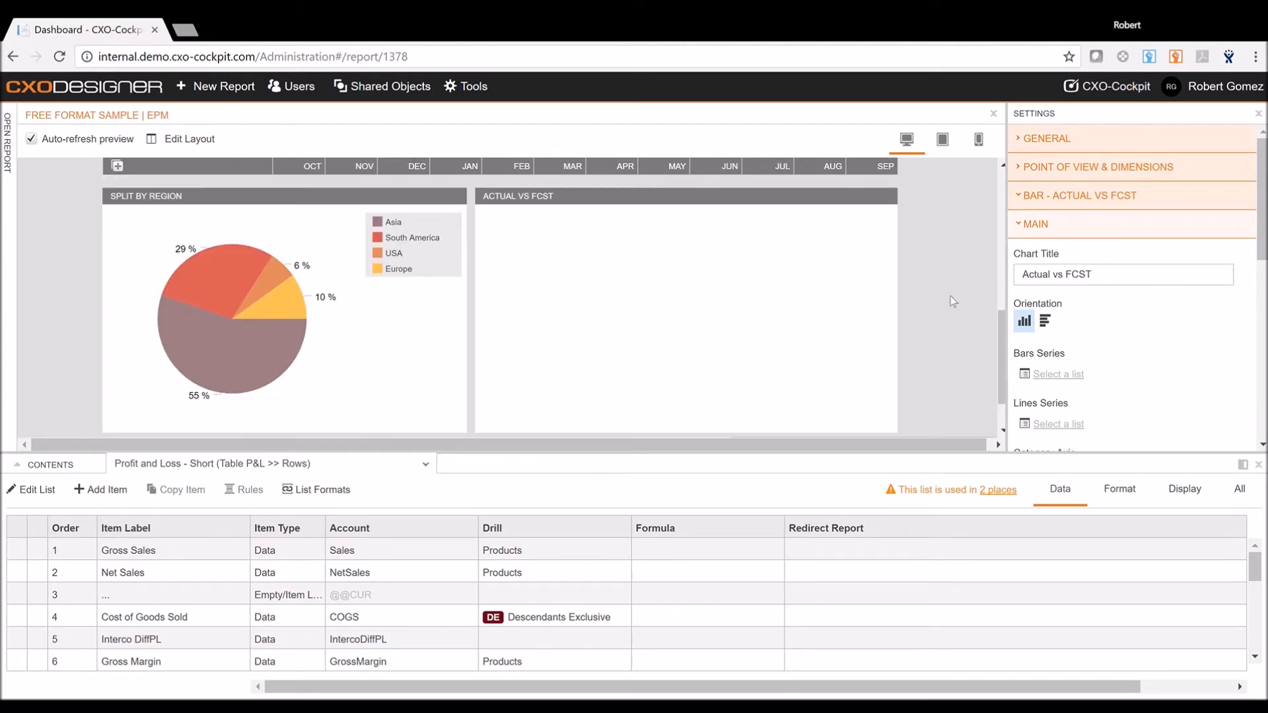
# - Assign the shared list BAR - Scenarios as the bars series of the Actual vs FCST chart and review it in the preview
pyautogui.scroll(-2, 1067, 299)
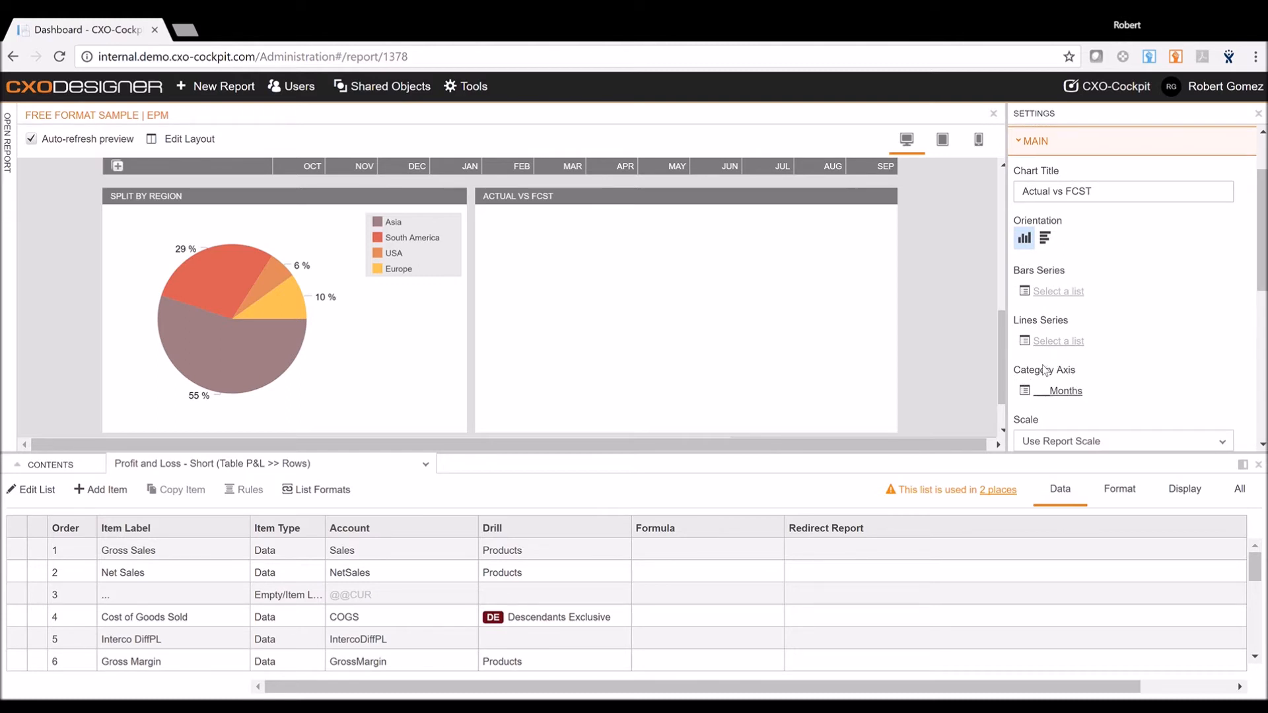
pyautogui.click(1054, 292)
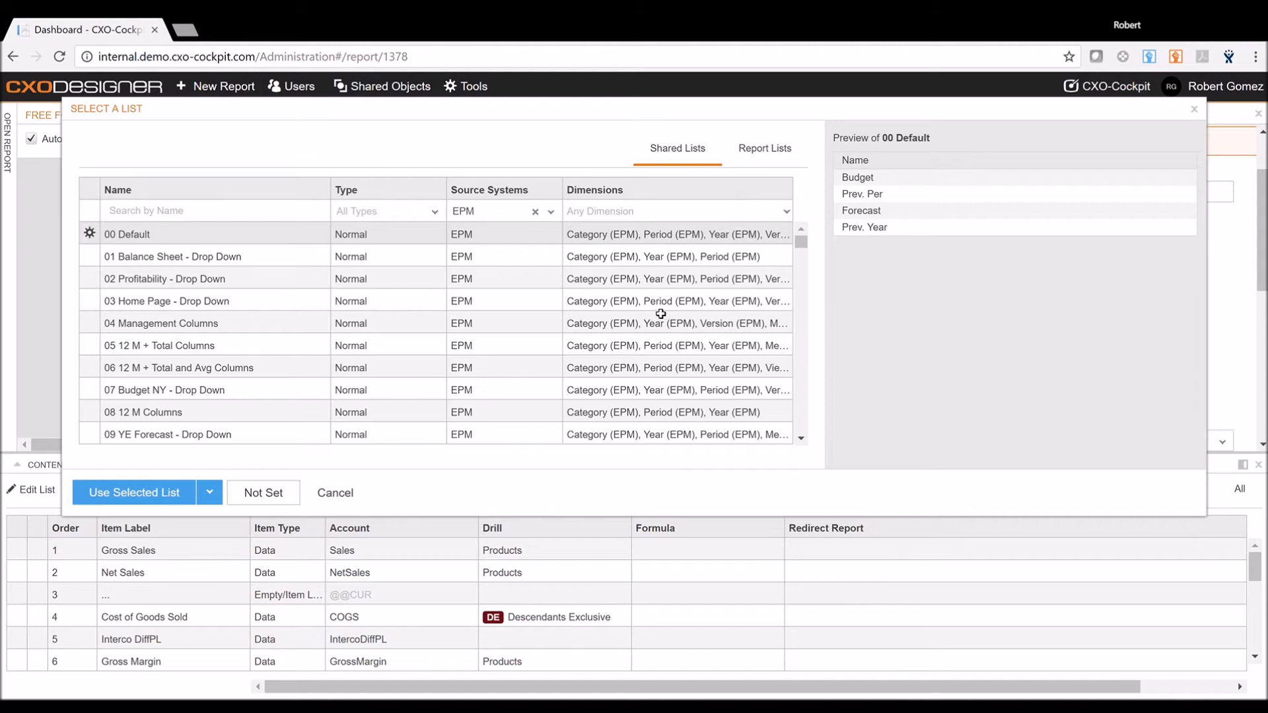
pyautogui.click(225, 212)
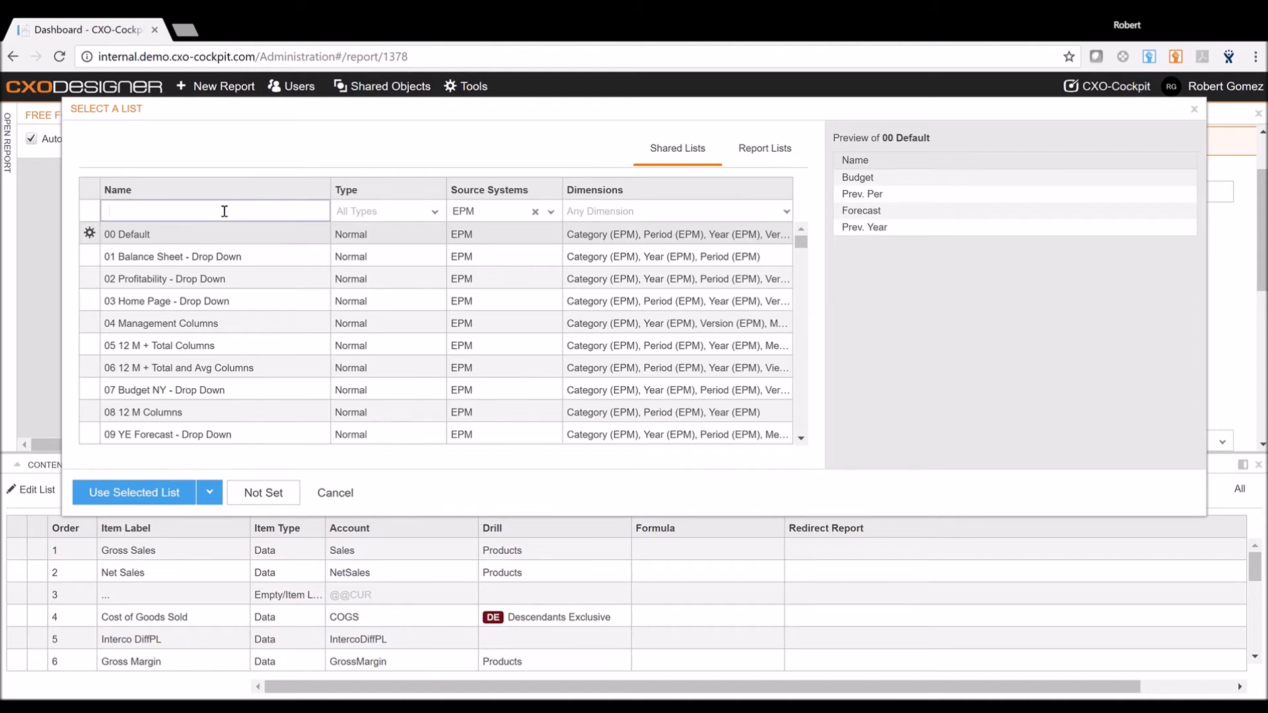
pyautogui.write('Bar')
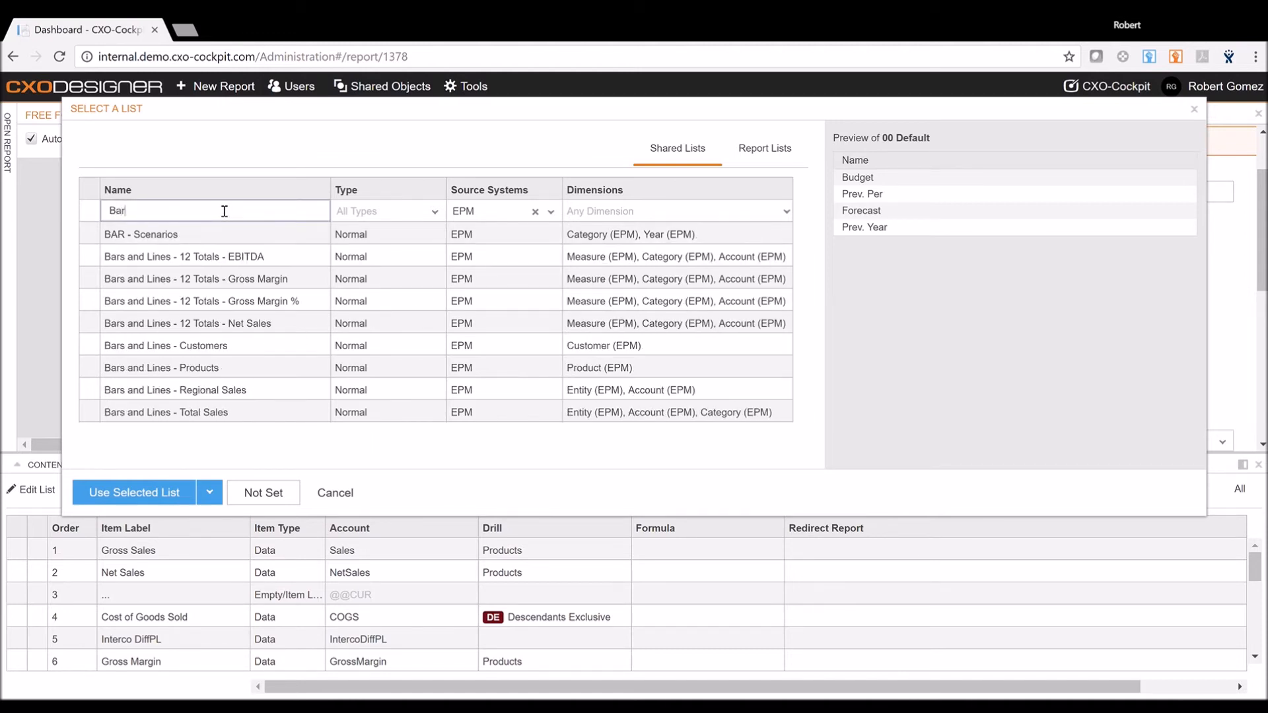
pyautogui.click(185, 233)
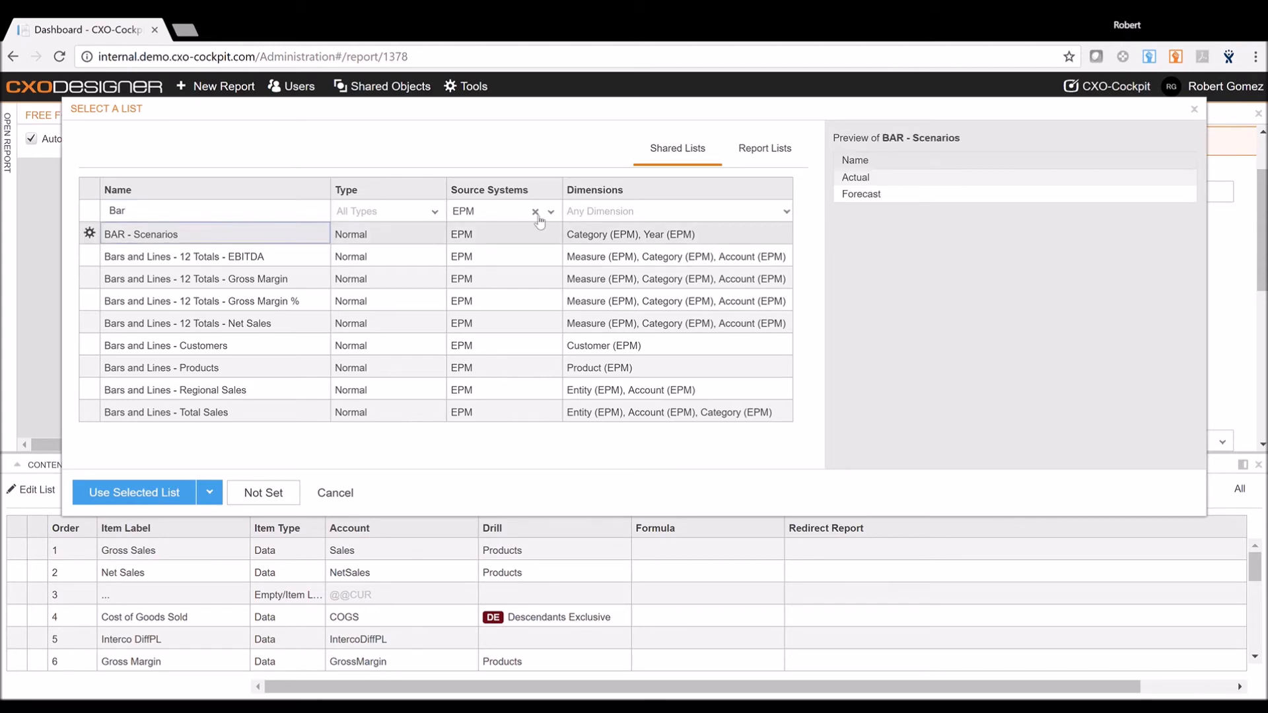
pyautogui.click(178, 493)
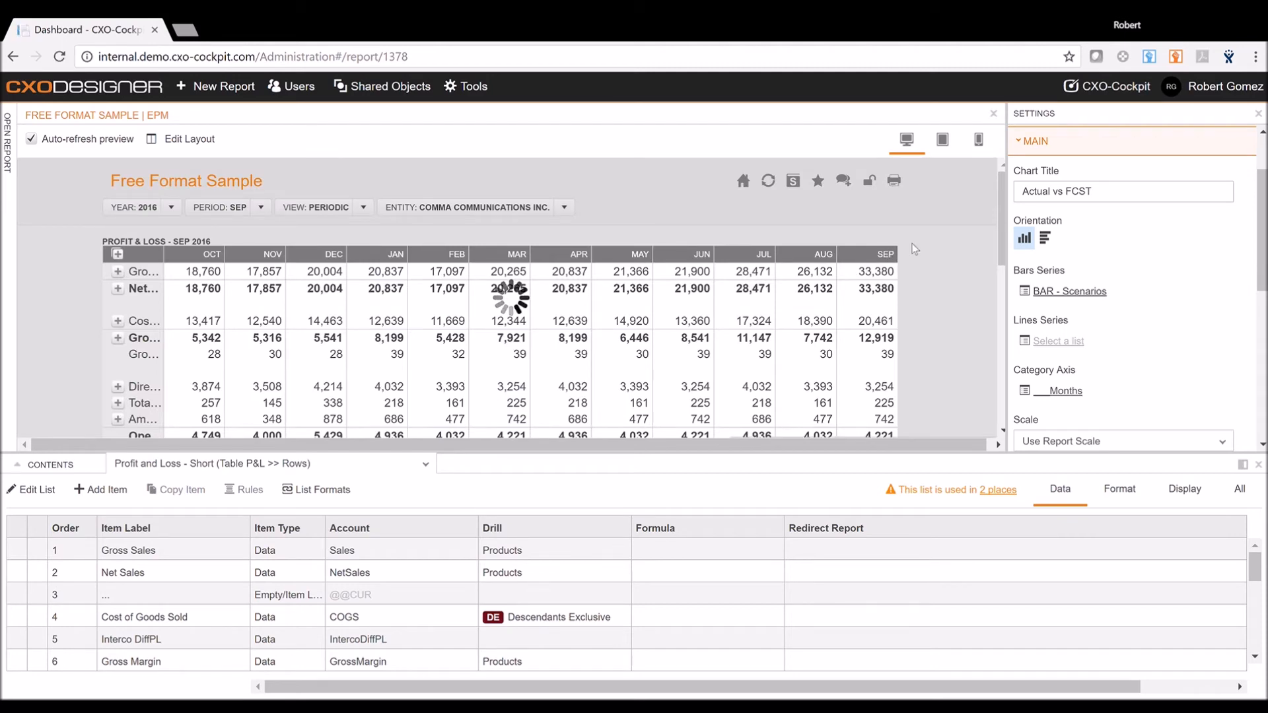
pyautogui.scroll(-1, 921, 251)
pyautogui.scroll(-5, 922, 251)
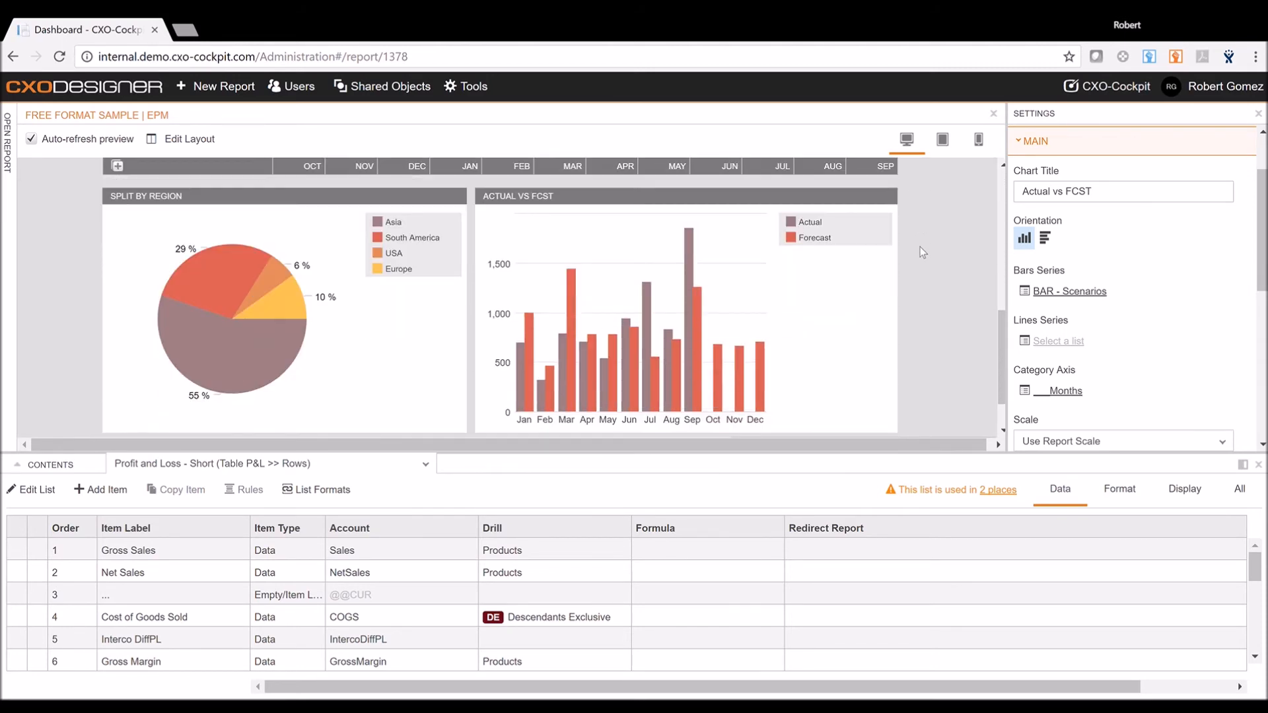
pyautogui.scroll(-1, 923, 252)
pyautogui.scroll(2, 922, 252)
pyautogui.scroll(-3, 790, 334)
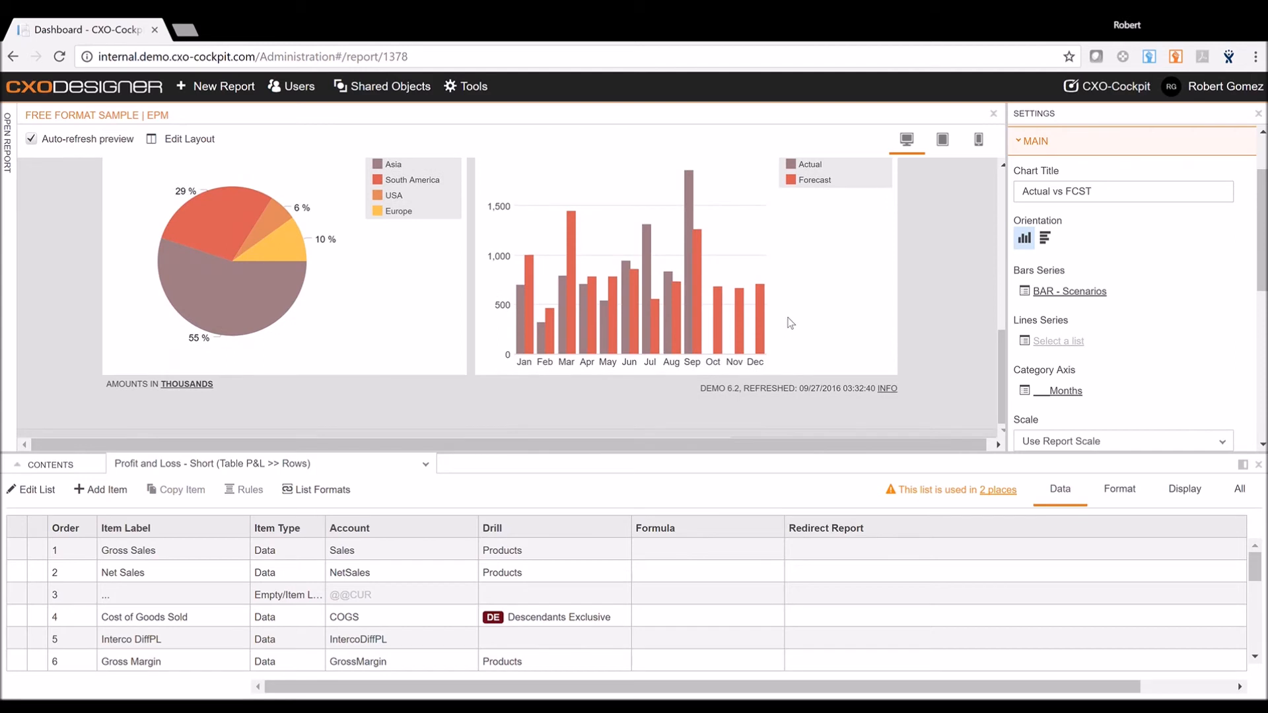
# - Set the legend width of the Actual vs FCST chart to 20% and check the refreshed chart
pyautogui.moveTo(999, 367); pyautogui.dragTo(999, 358)
pyautogui.scroll(-4, 1048, 298)
pyautogui.scroll(-3, 1047, 304)
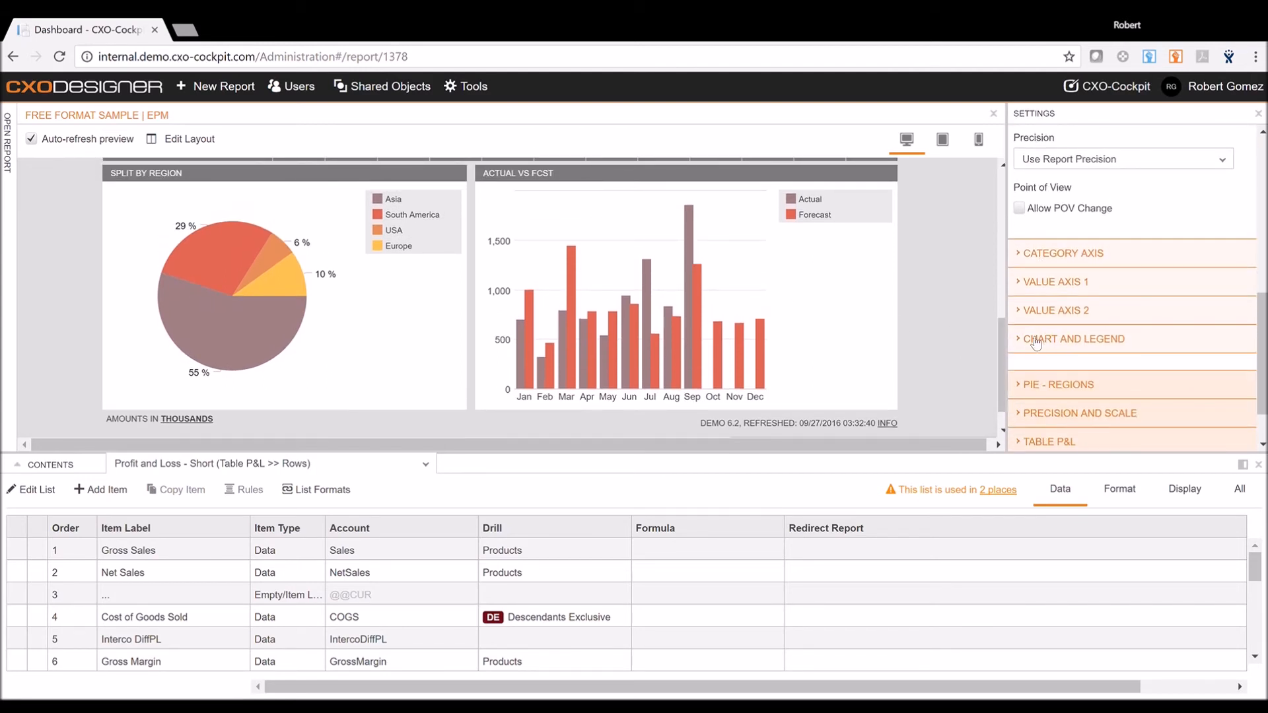
pyautogui.click(1044, 334)
pyautogui.scroll(-3, 1040, 309)
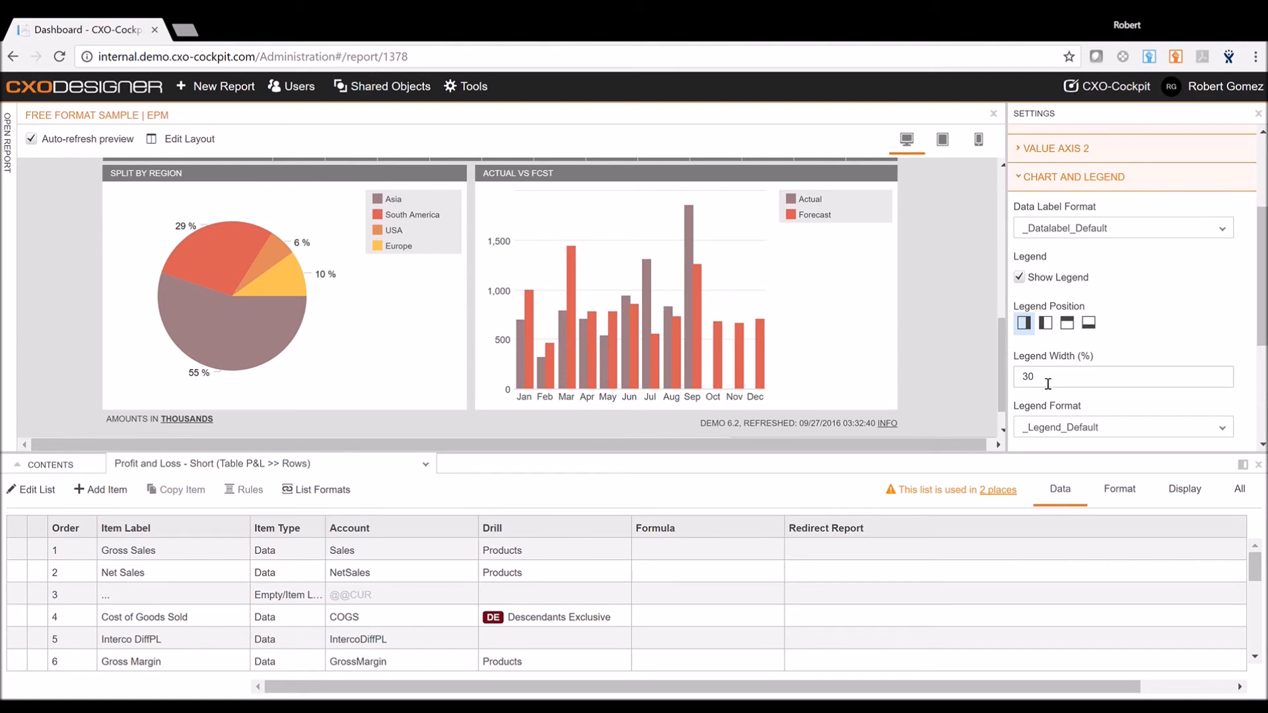
pyautogui.doubleClick(1028, 377)
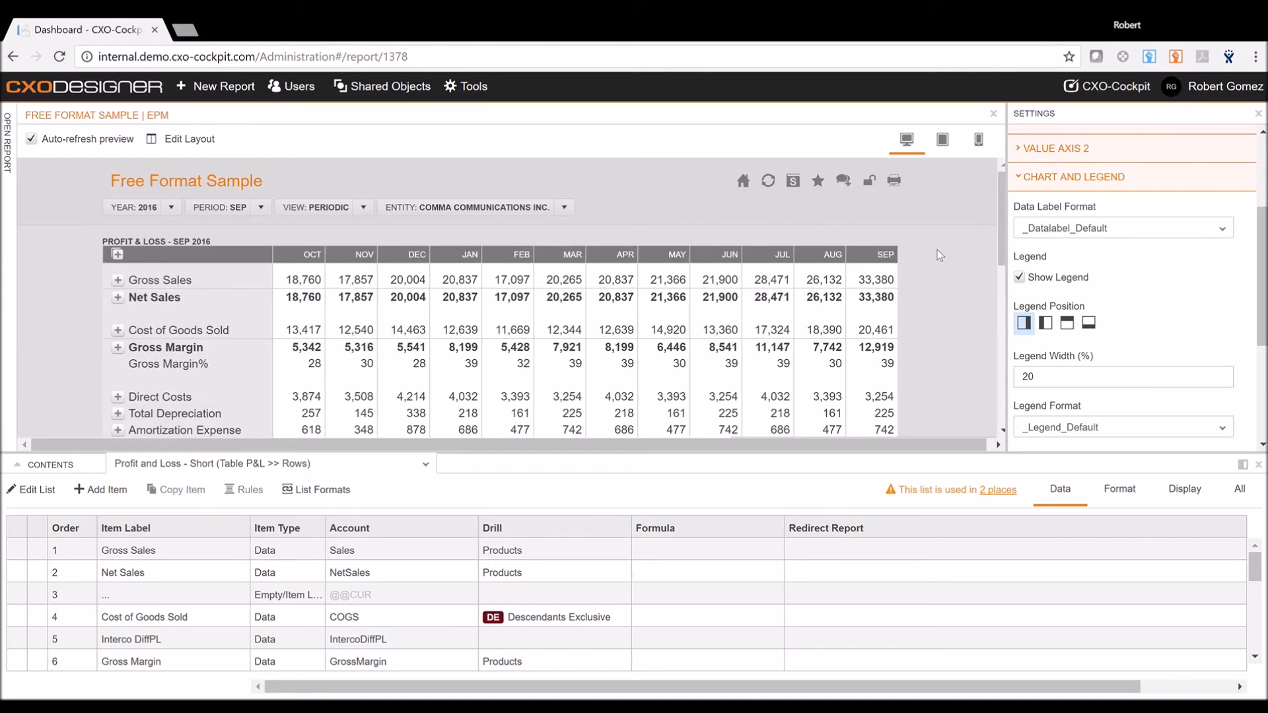
pyautogui.scroll(-5, 938, 250)
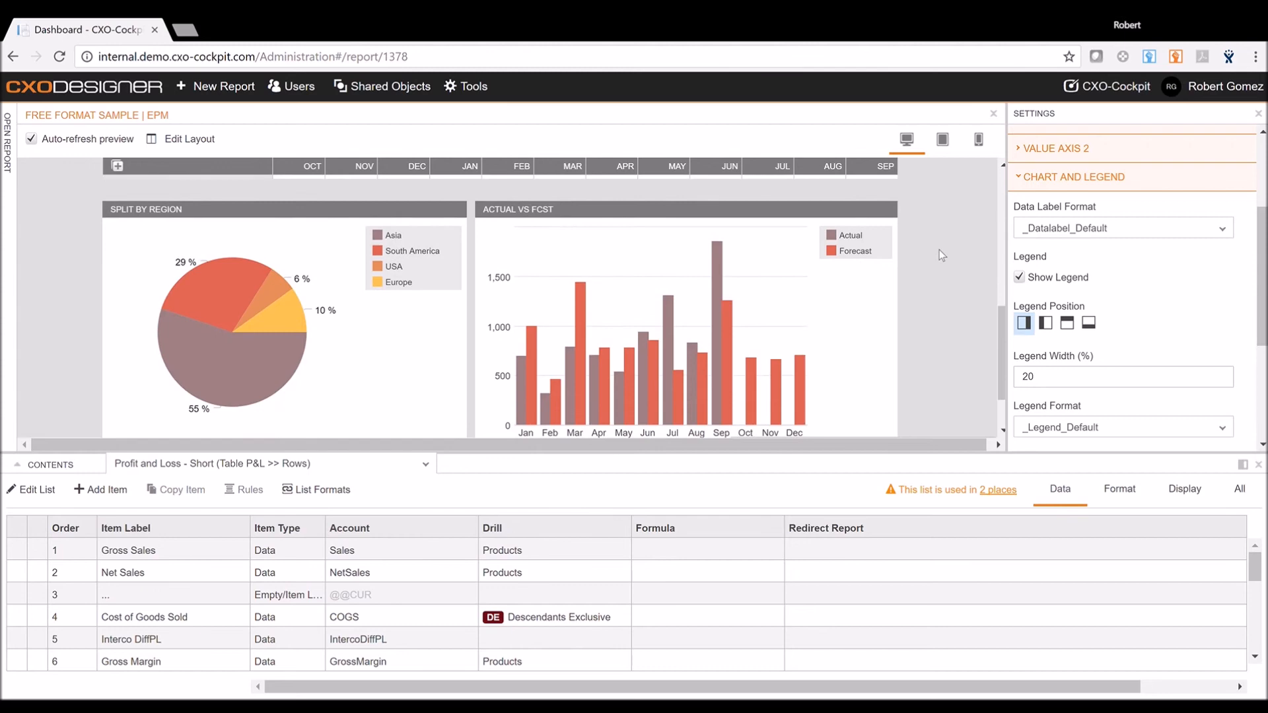
pyautogui.scroll(-1, 940, 249)
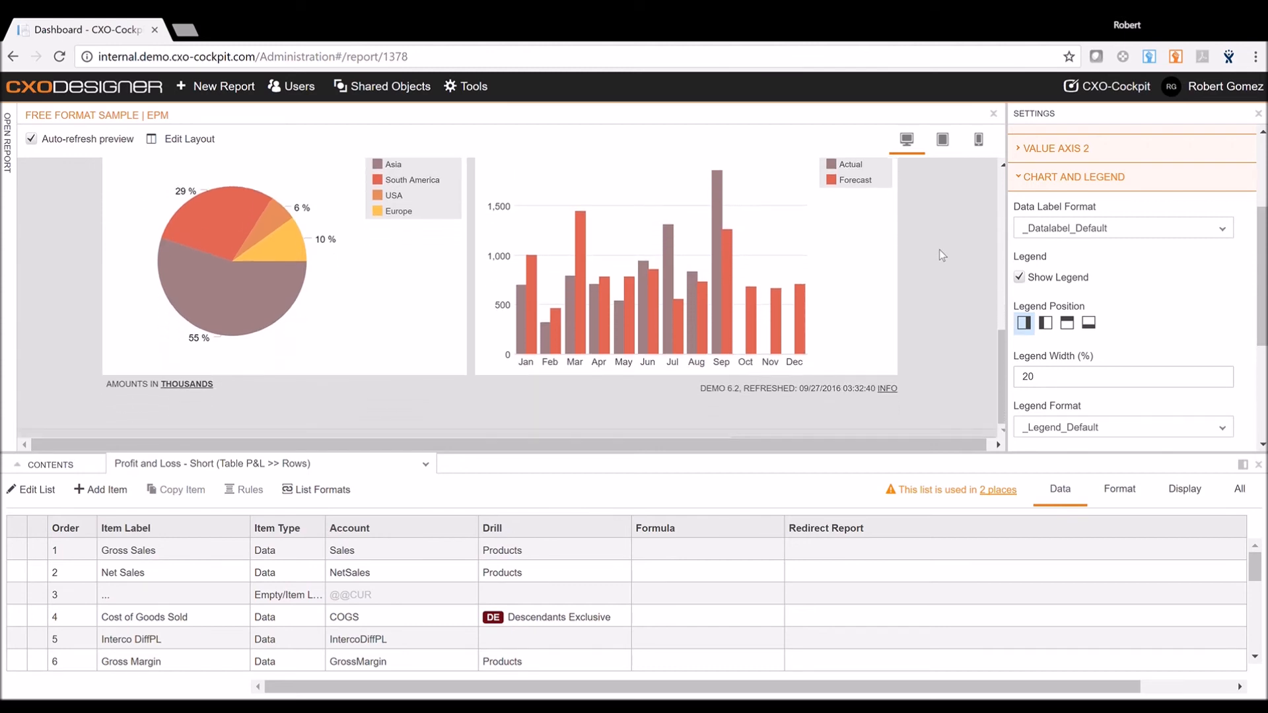
# - Switch to the report in CXO-Cockpit and select the Gross Sales, Gross Margin and Direct Costs rows to see the bar chart respond
pyautogui.moveTo(751, 321)
pyautogui.scroll(5, 462, 324)
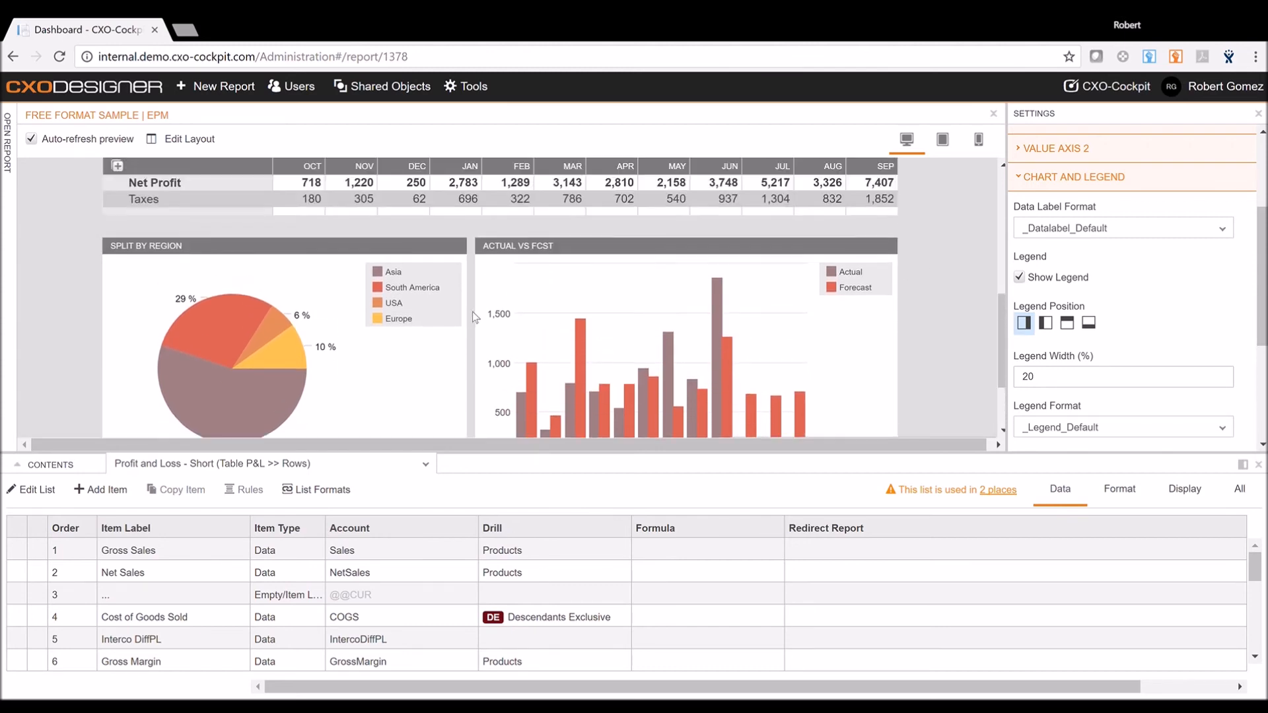
pyautogui.scroll(3, 513, 299)
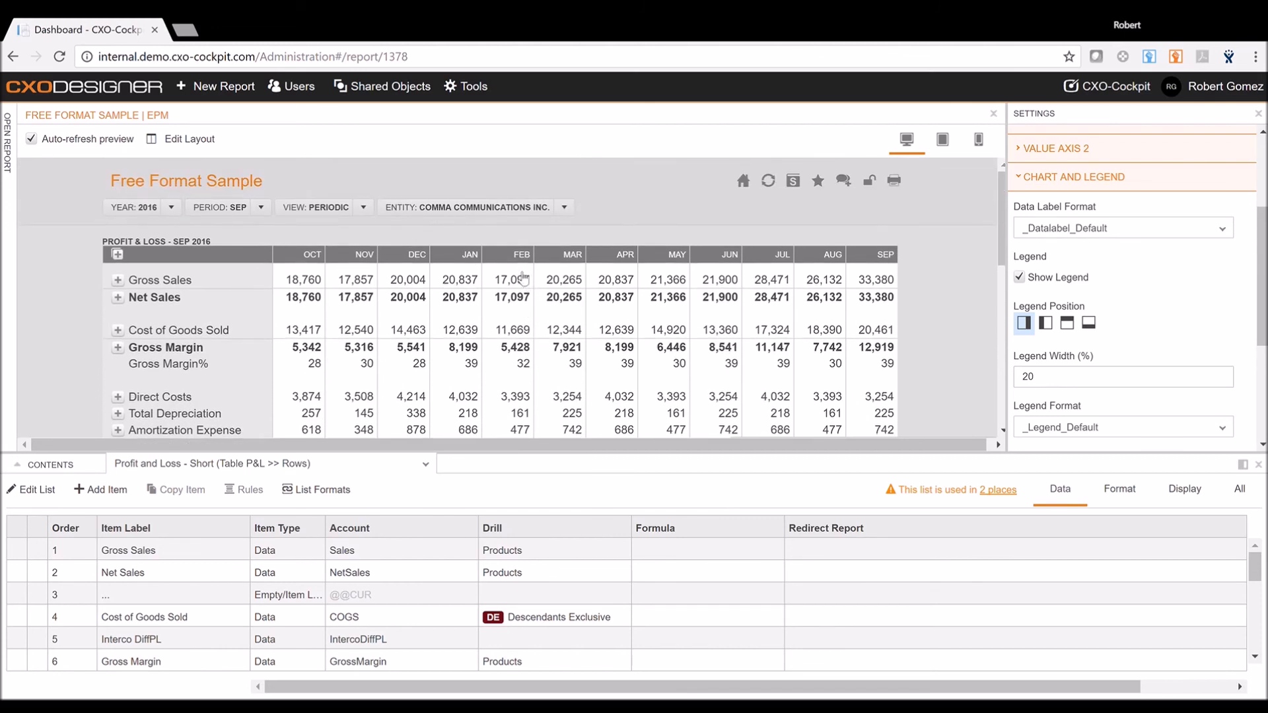
pyautogui.click(1081, 99)
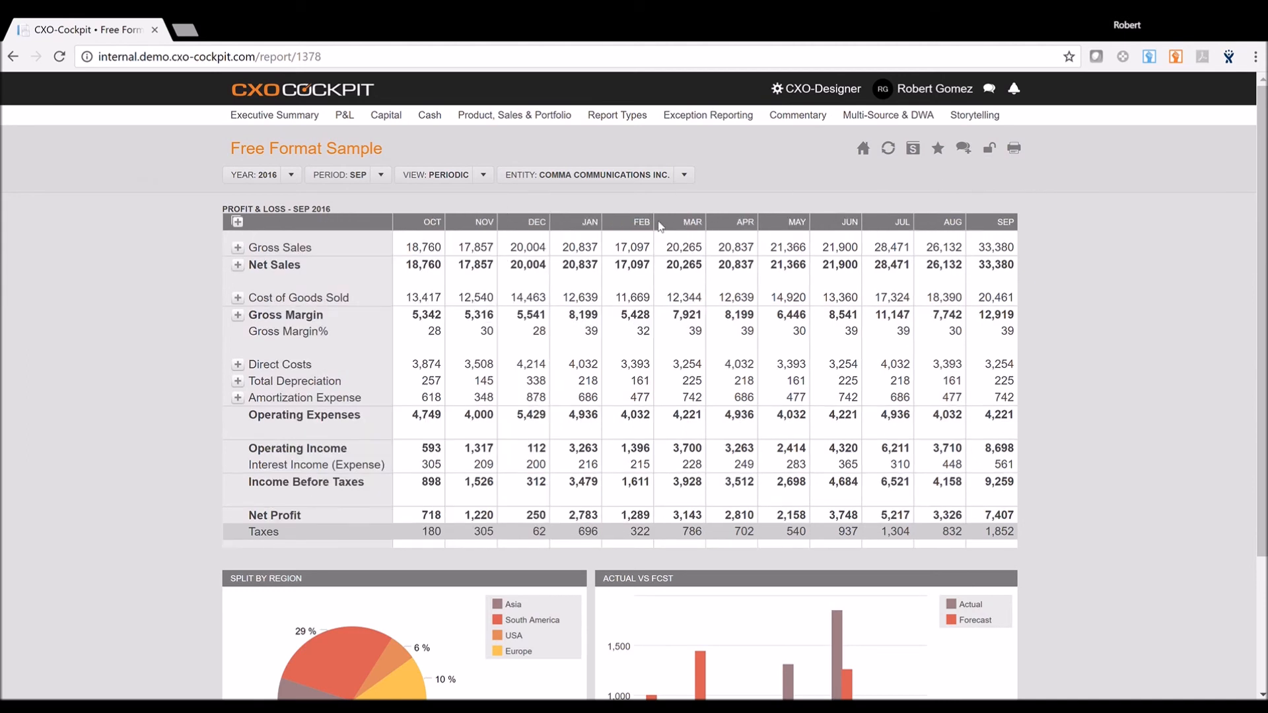
pyautogui.scroll(-2, 702, 245)
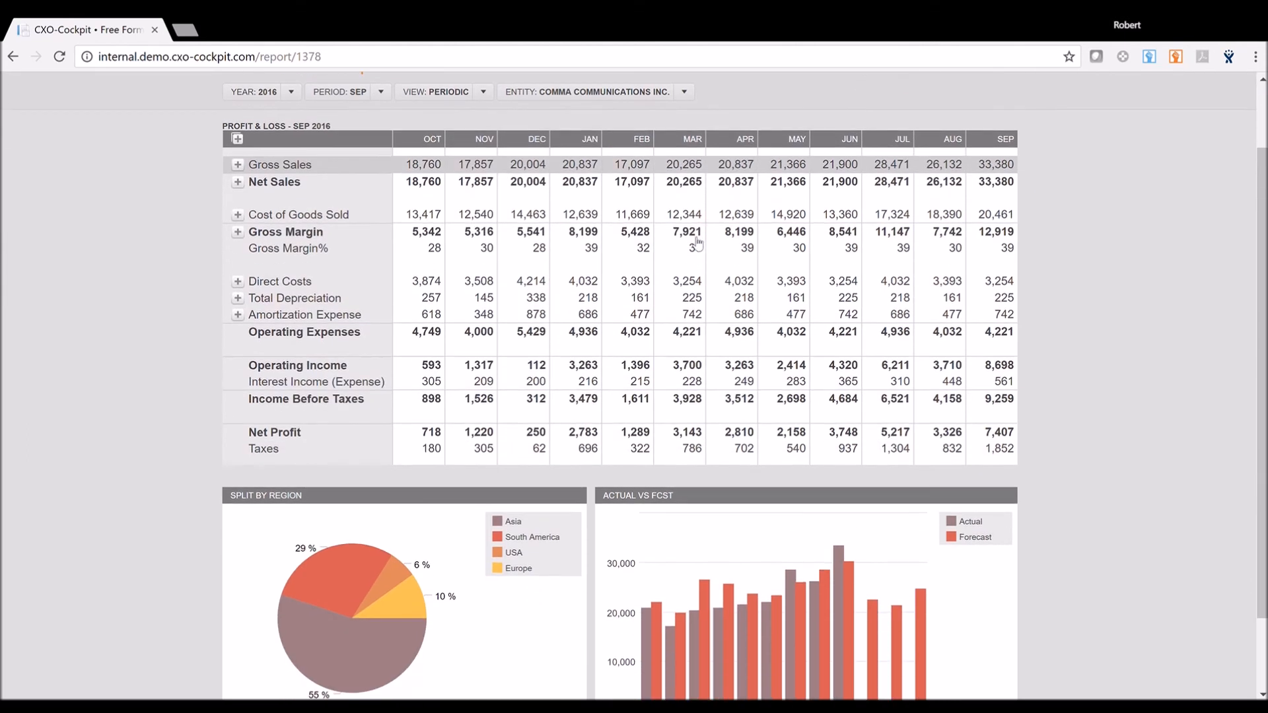
pyautogui.click(599, 234)
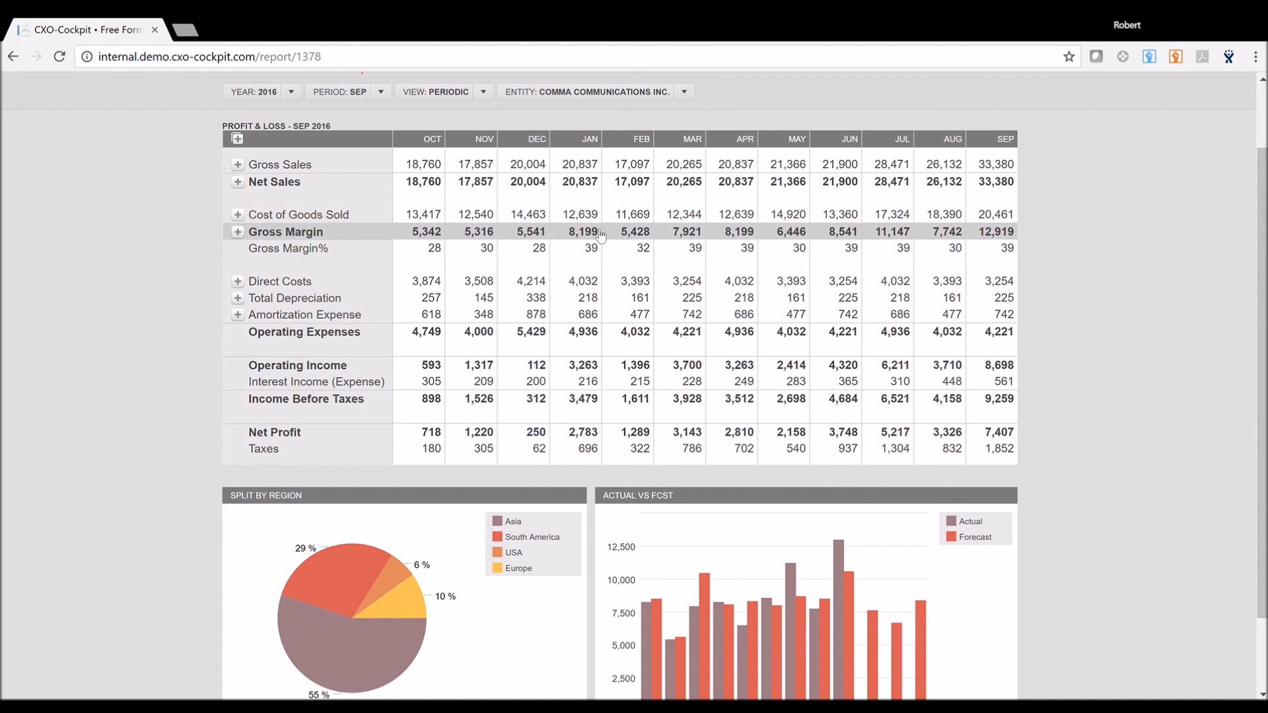
pyautogui.click(550, 288)
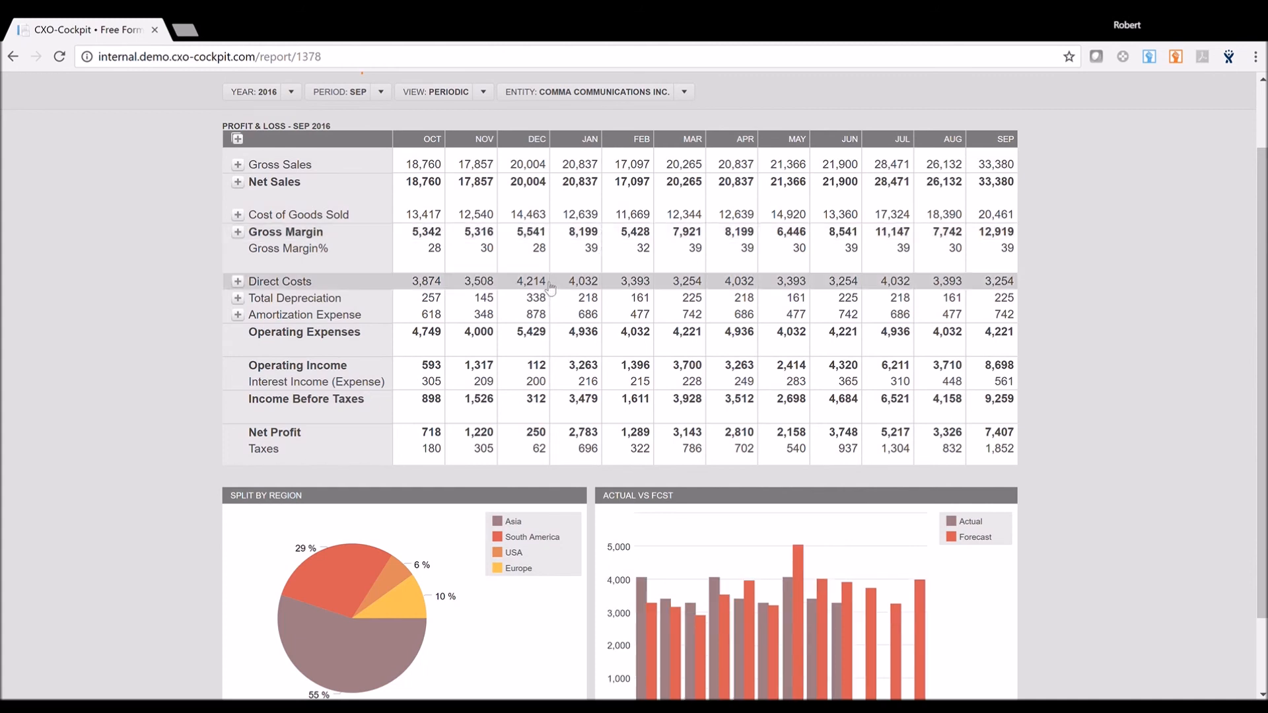
# - Inspect the data points of the Actual vs FCST and Split By Region charts and look over the finished report
pyautogui.scroll(-2, 634, 463)
pyautogui.moveTo(640, 545)
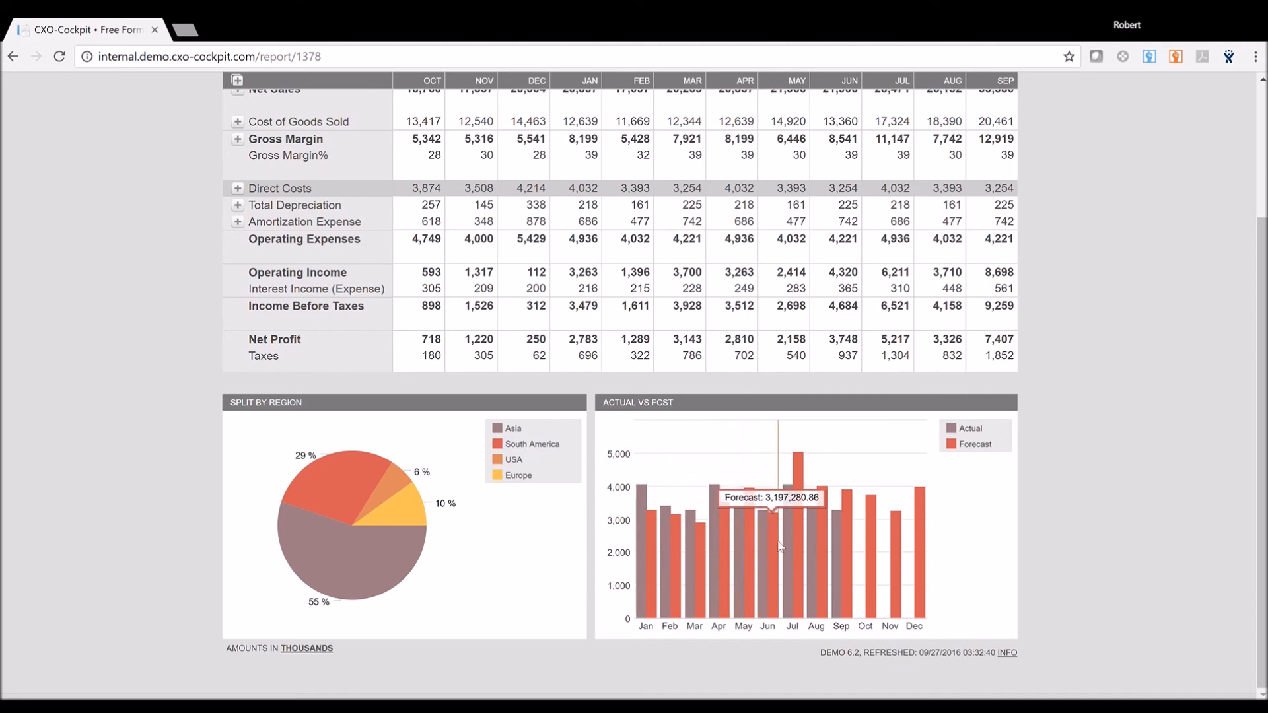
pyautogui.moveTo(326, 523)
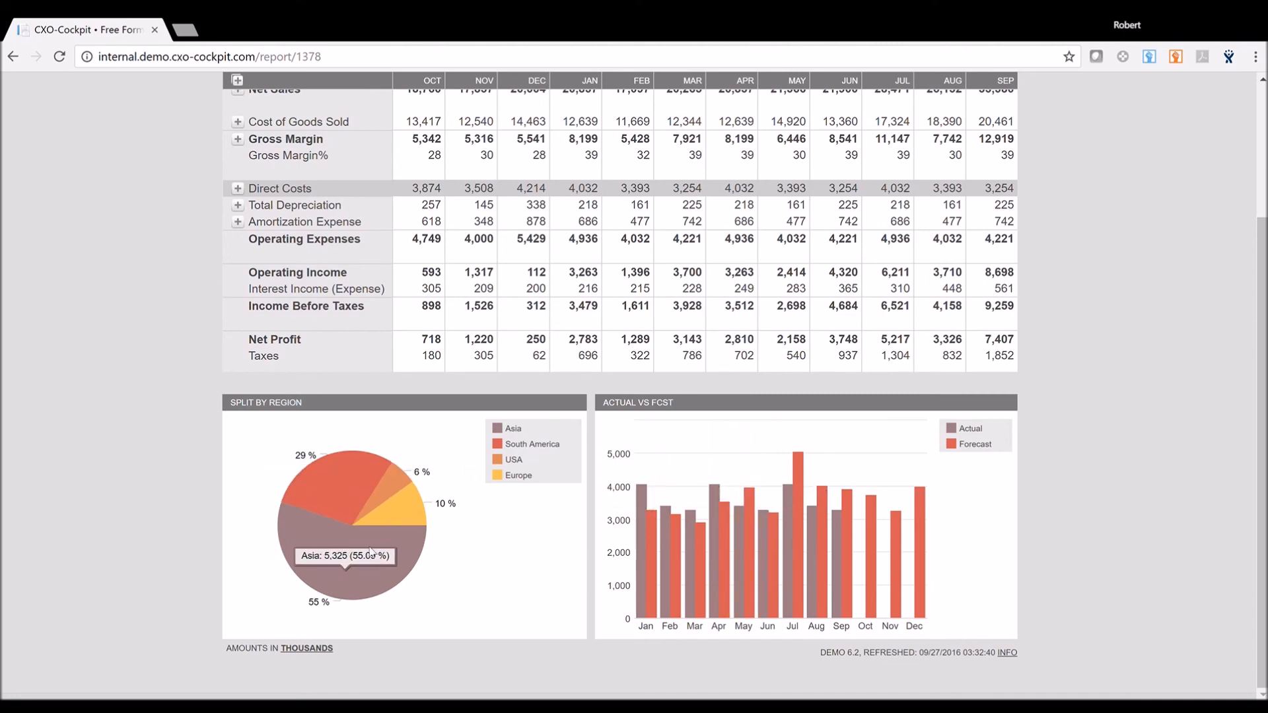
pyautogui.scroll(3, 489, 497)
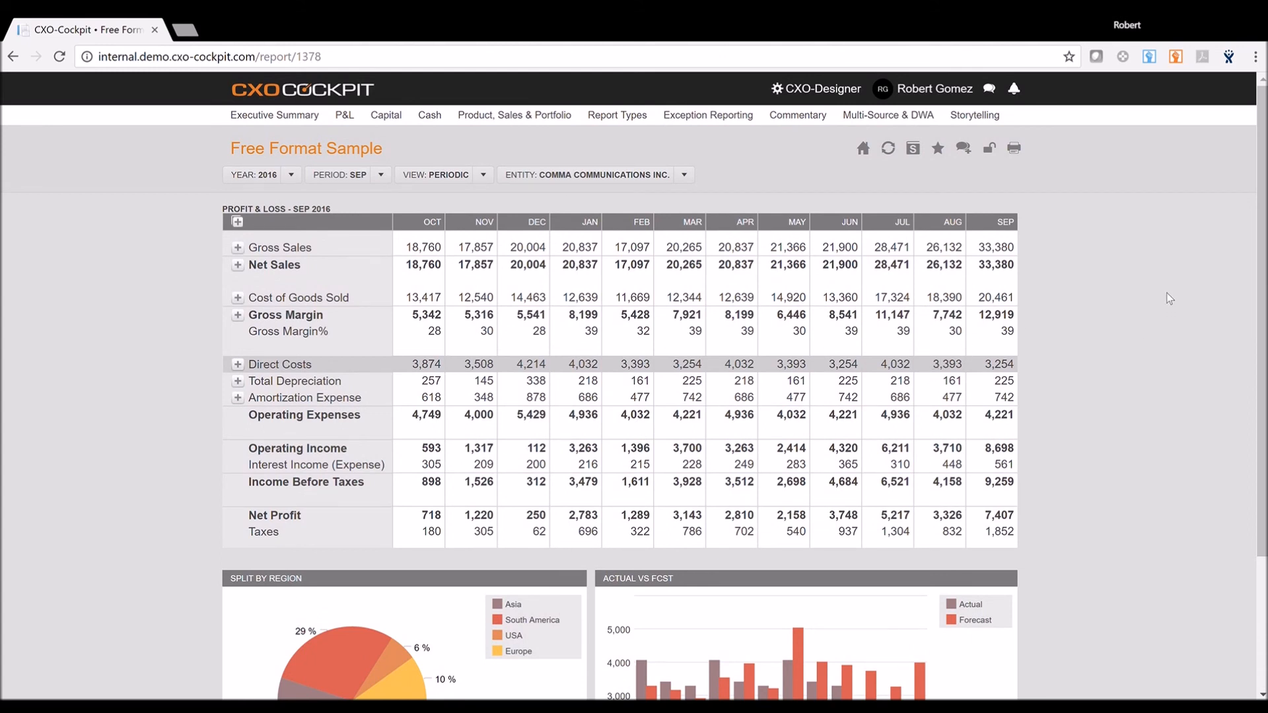
pyautogui.scroll(-2, 1169, 299)
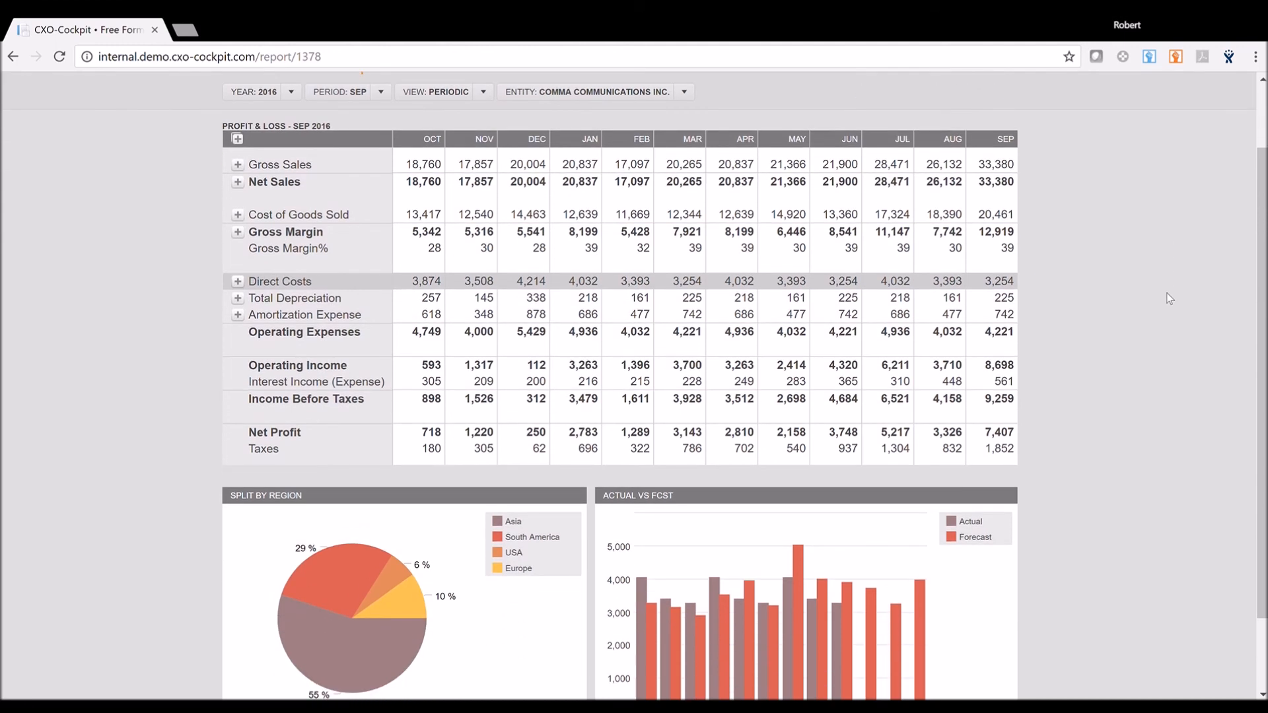